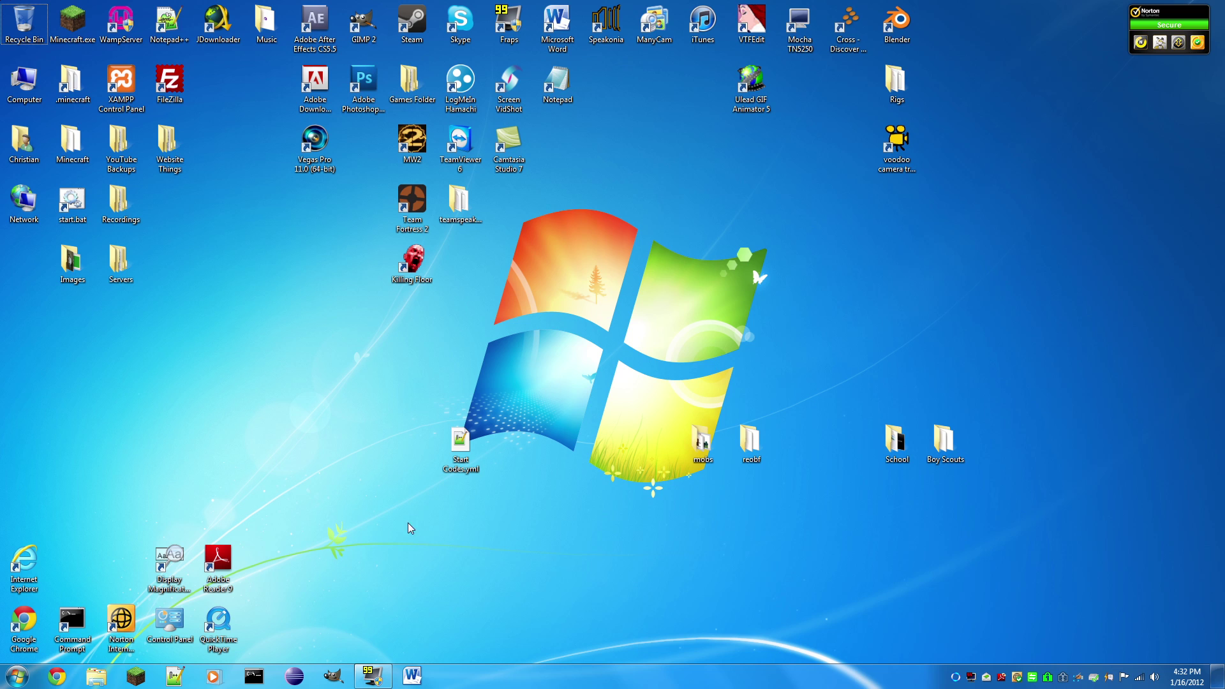
Step: Launch Google Chrome from the taskbar
{"action": "left_click", "coordinate": [57, 676]}
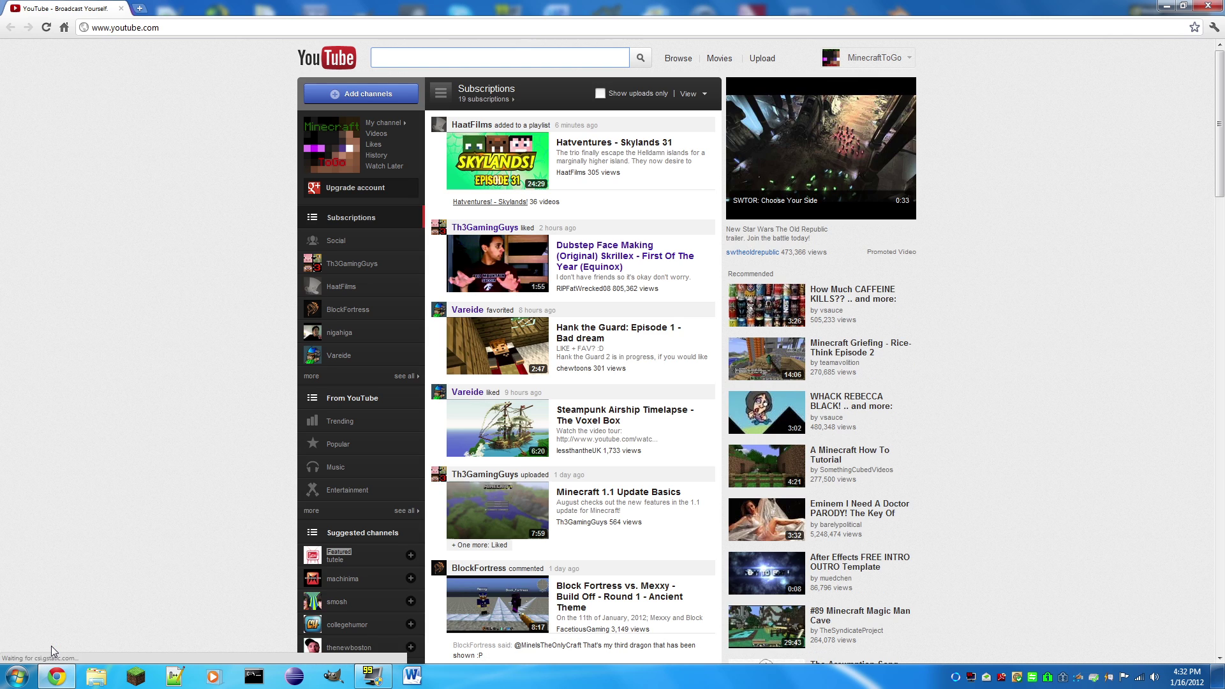
Step: Go to bukkit.org in Chrome to load the Bukkit forums home page
{"action": "left_click", "coordinate": [211, 27]}
{"action": "type", "text": "bukkit.o"}
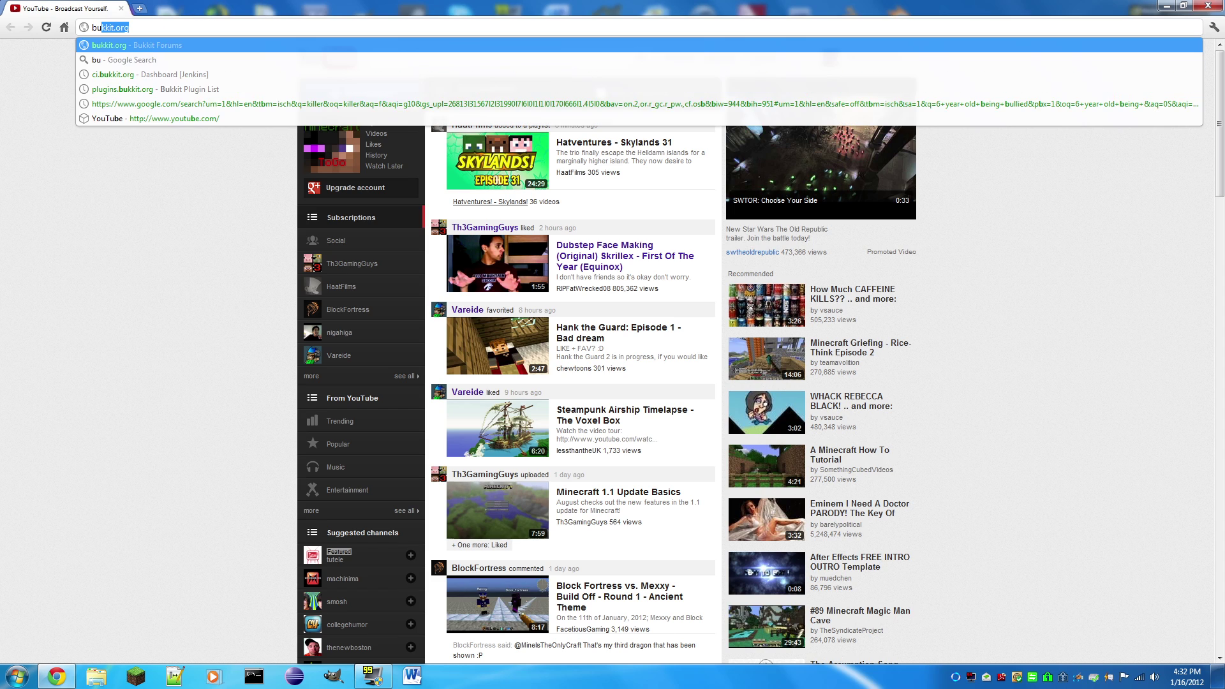
{"action": "type", "text": "rg"}
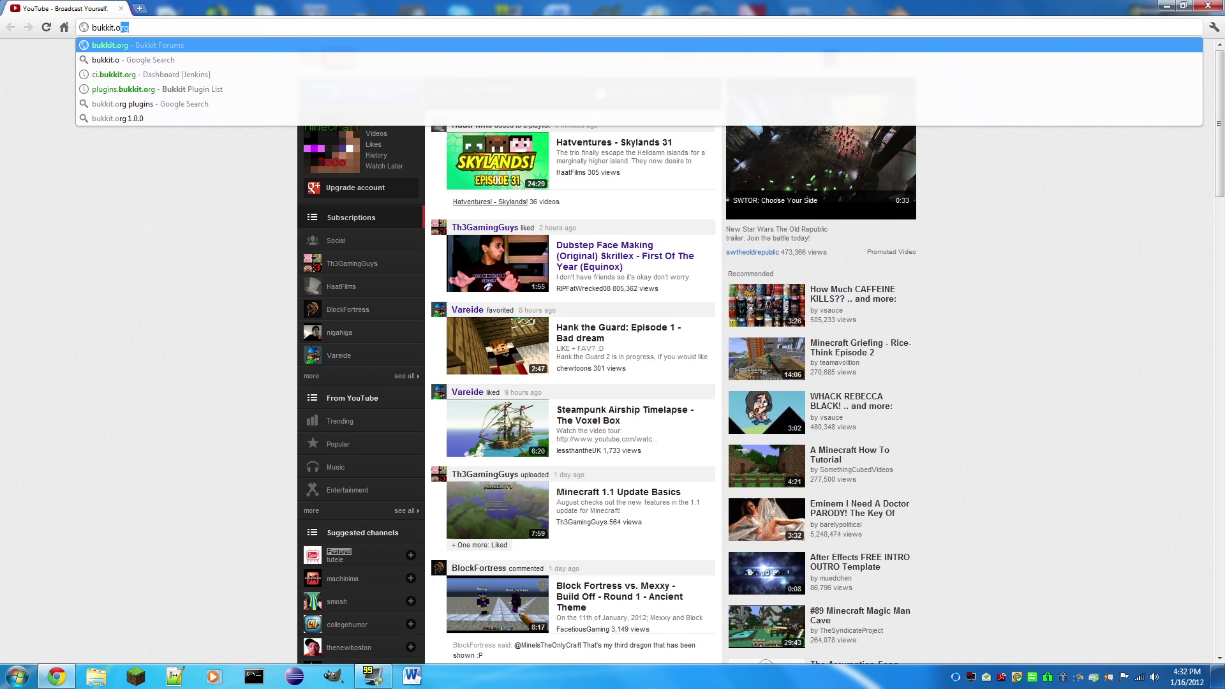
{"action": "key", "text": "Return"}
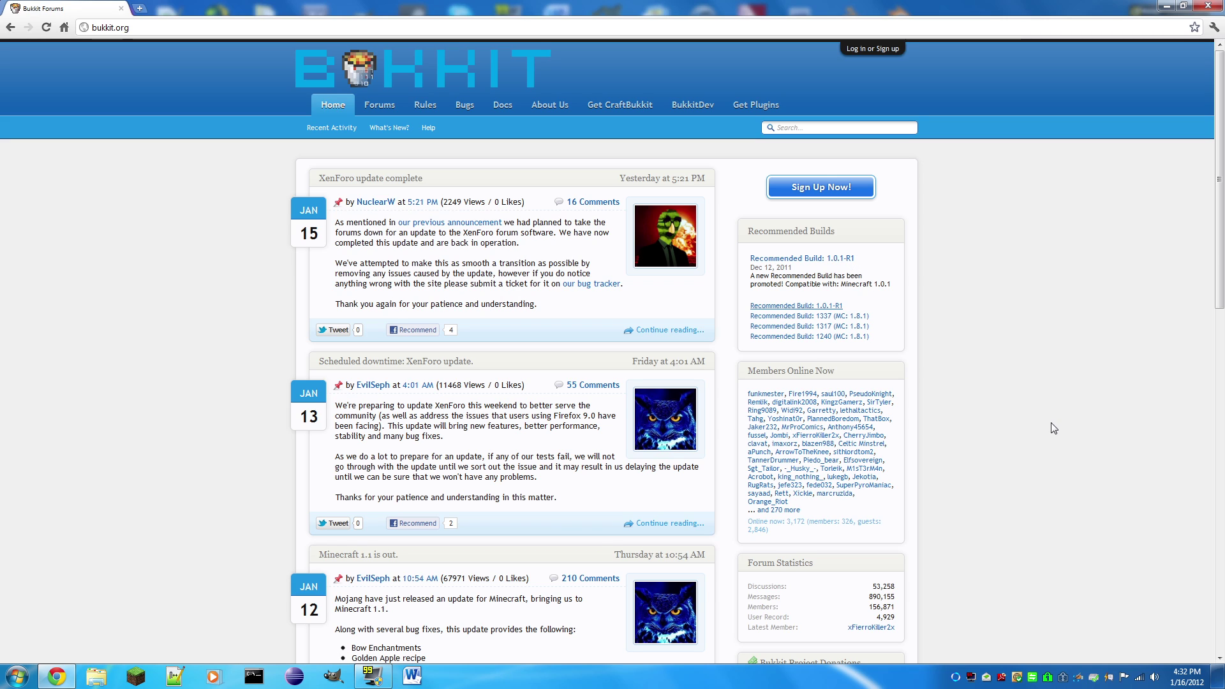
Step: Go to ci.bukkit.org and open dev-CraftBukkit build #1774
{"action": "left_click", "coordinate": [101, 32]}
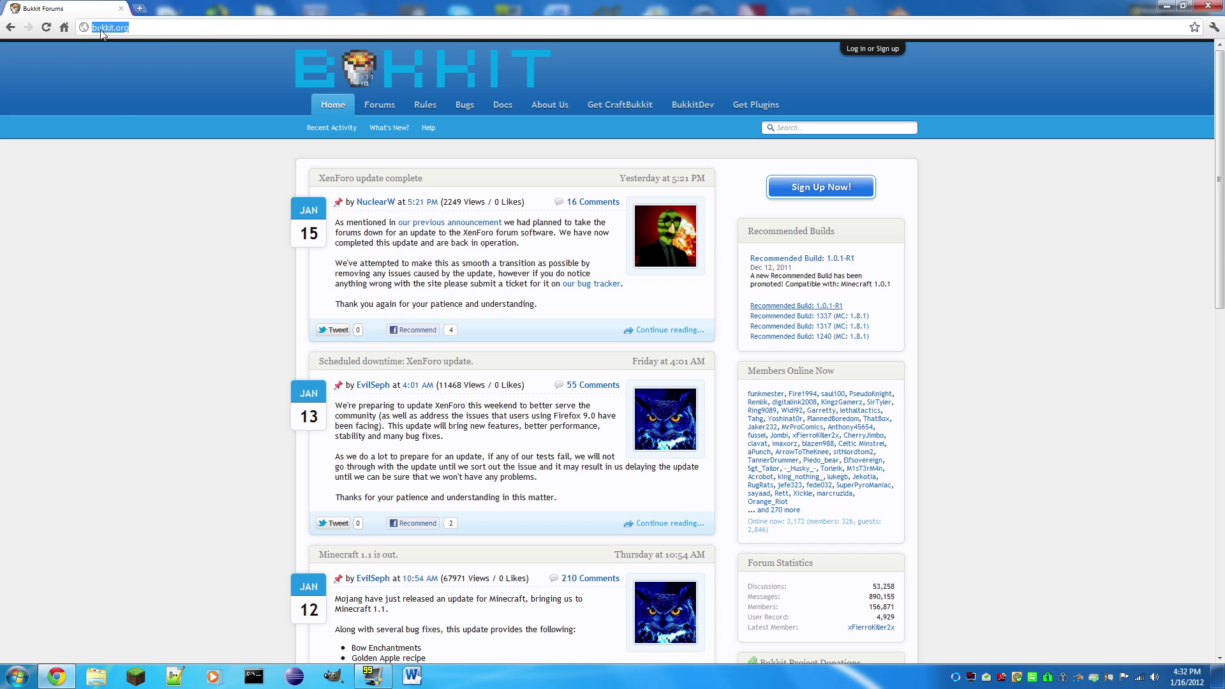
{"action": "type", "text": "ci.bu"}
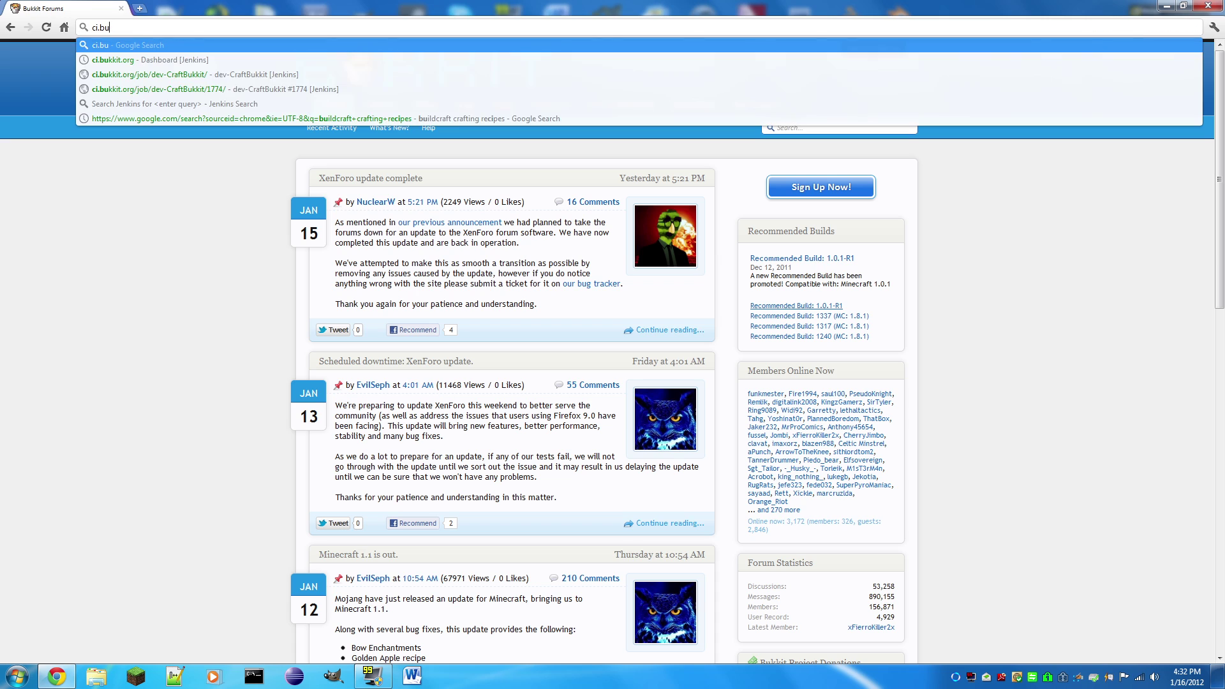
{"action": "type", "text": "kkit.o"}
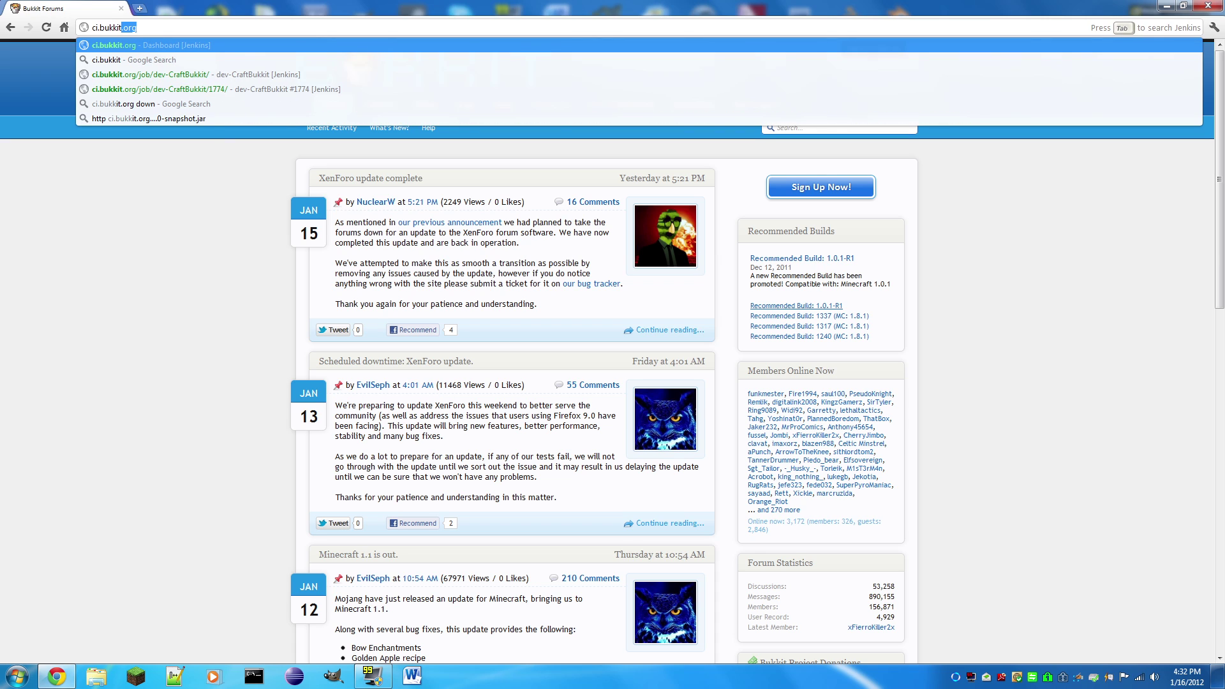
{"action": "type", "text": "rg"}
{"action": "key", "text": "Return"}
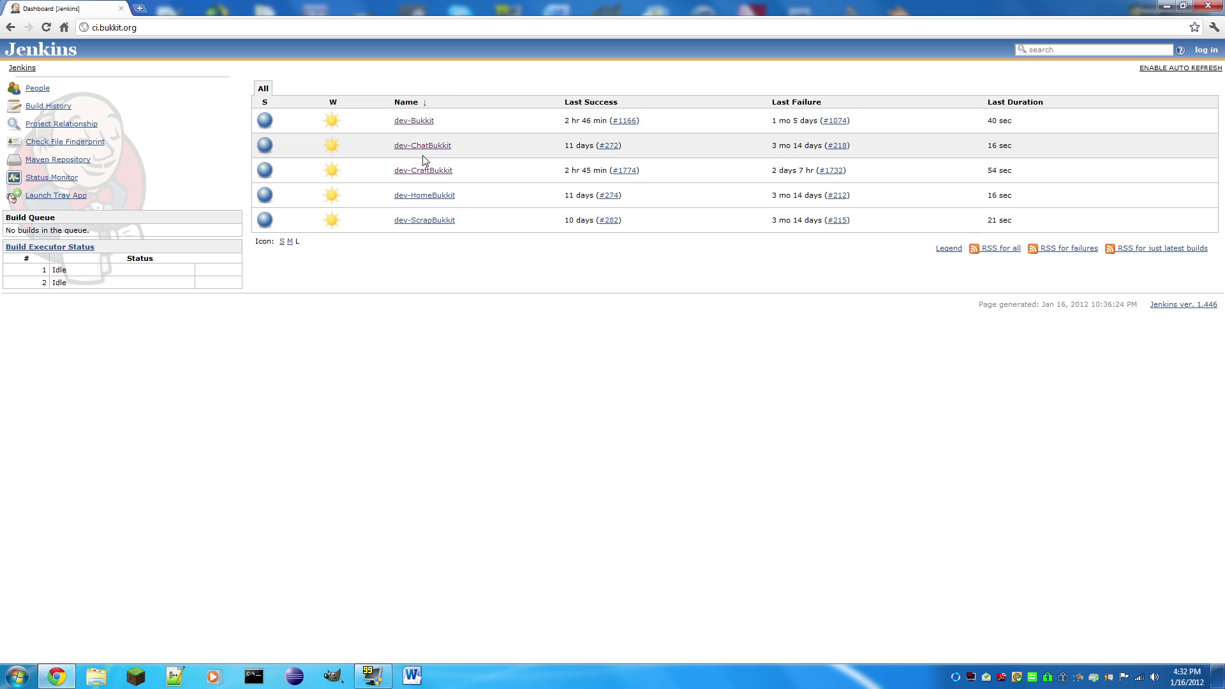
{"action": "left_click", "coordinate": [419, 173]}
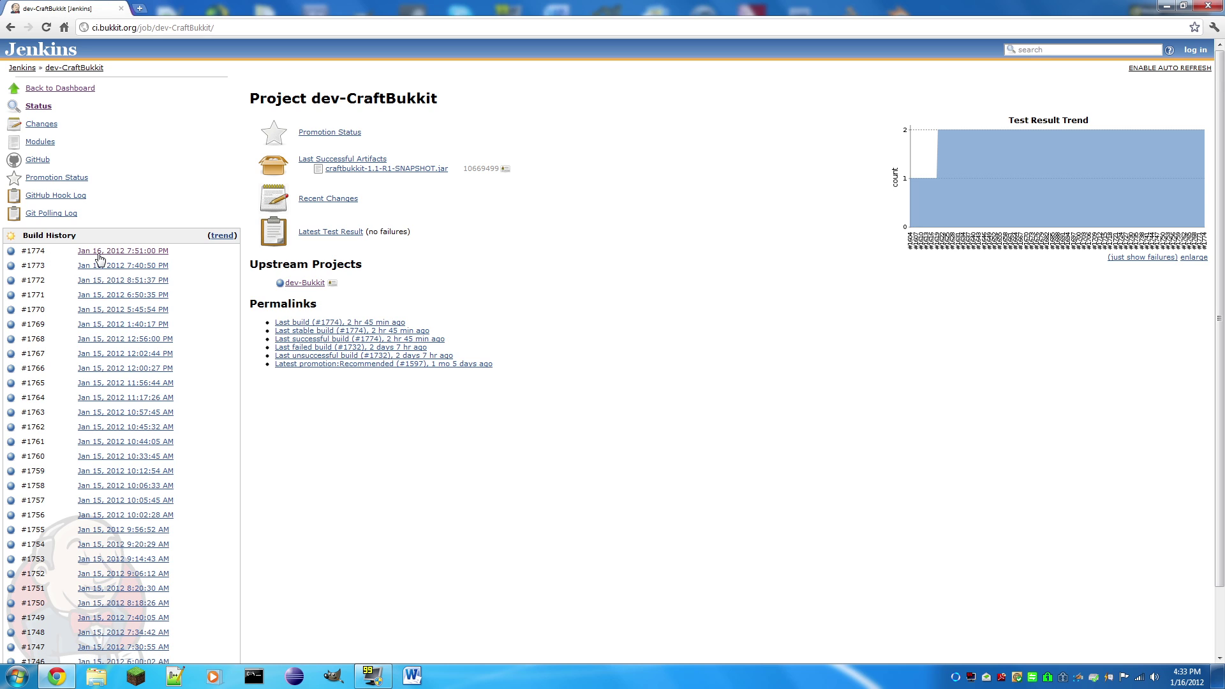
{"action": "left_click", "coordinate": [99, 255]}
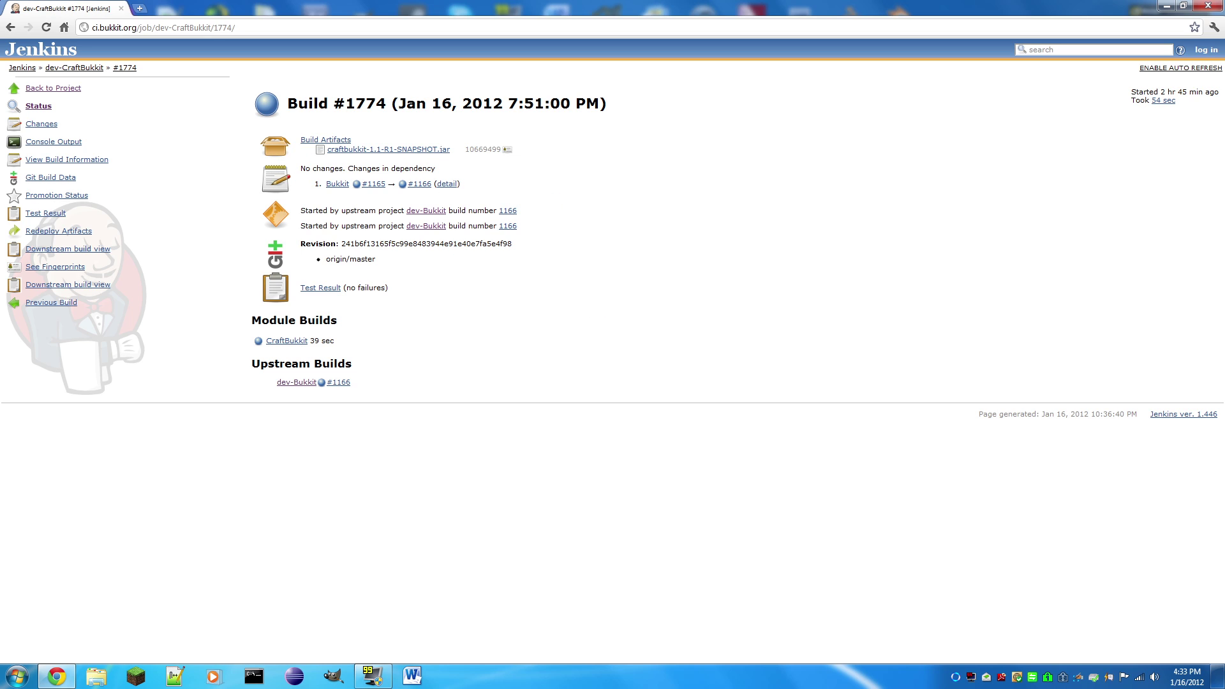
Step: Download and keep craftbukkit-1.1-R1-SNAPSHOT.jar, then minimise Chrome
{"action": "left_click", "coordinate": [352, 151]}
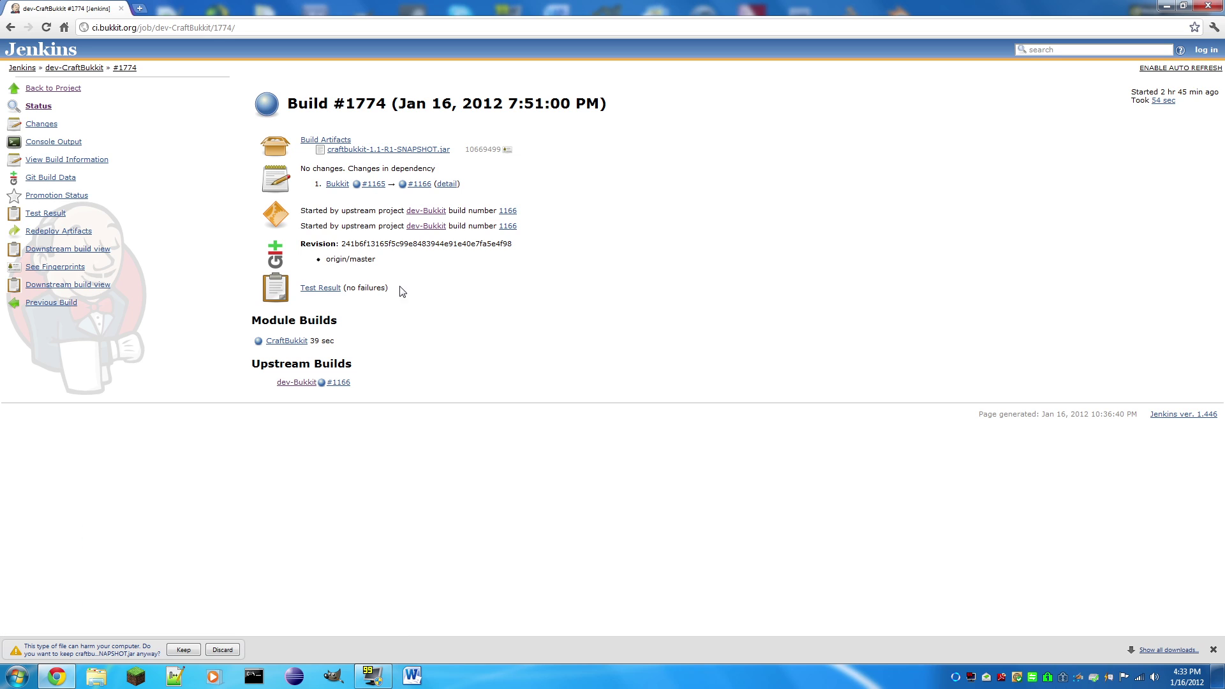
{"action": "left_click", "coordinate": [172, 646]}
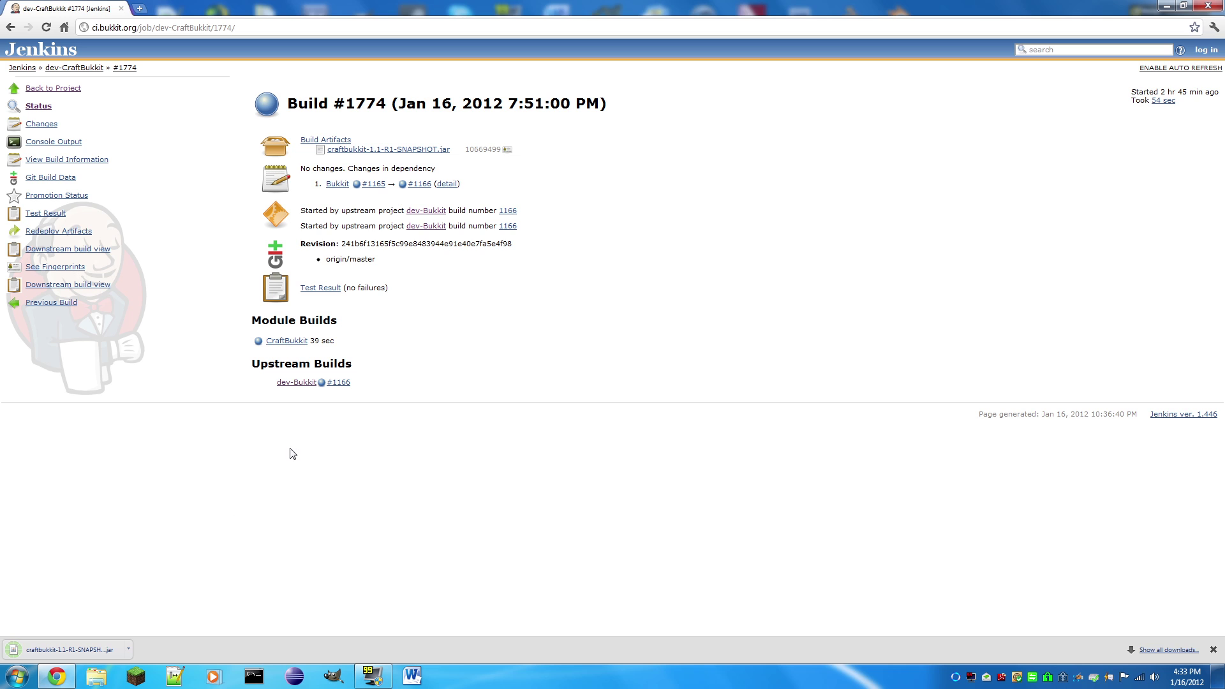
{"action": "left_click", "coordinate": [1213, 650]}
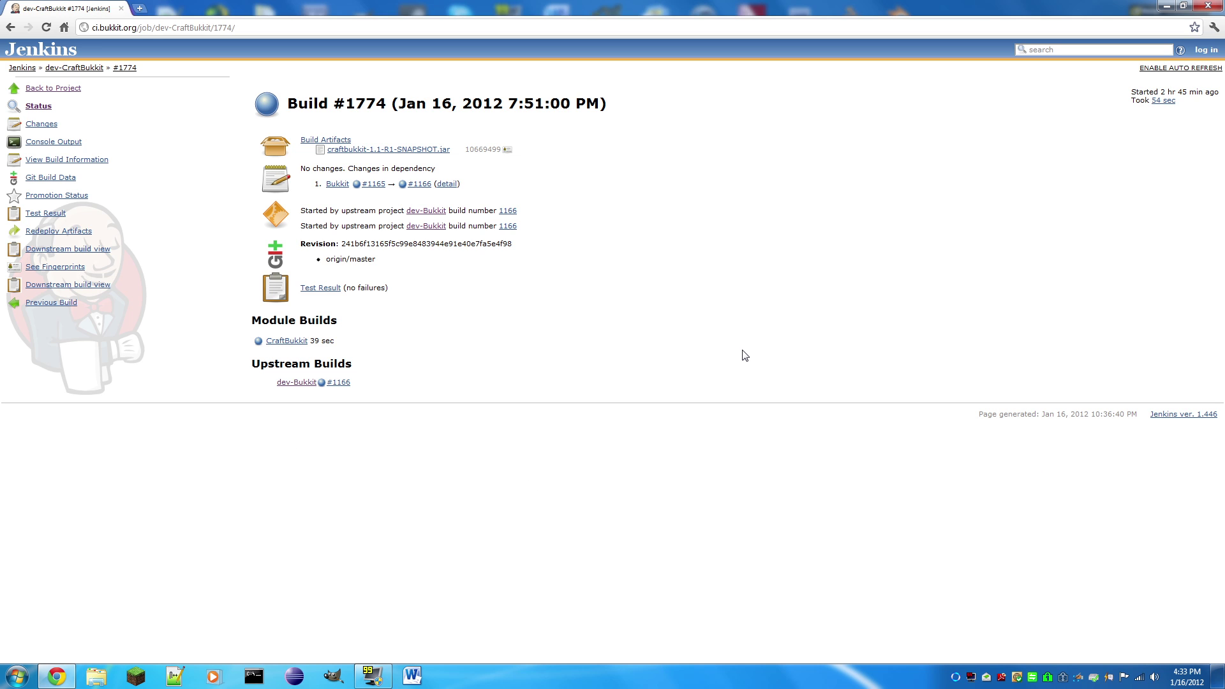
{"action": "left_click", "coordinate": [1219, 677]}
Step: Rename the downloaded jar on the desktop to craftbukkit.jar
{"action": "left_click_drag", "start_coordinate": [24, 261], "coordinate": [511, 396]}
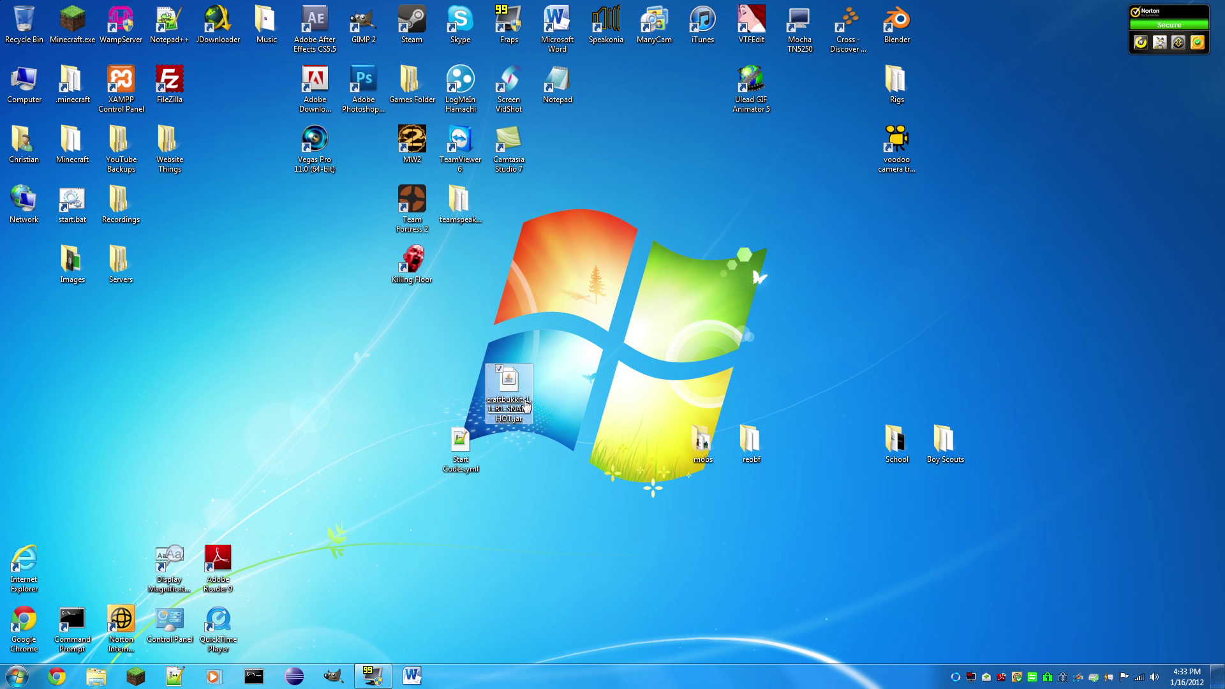
{"action": "right_click", "coordinate": [524, 401]}
{"action": "left_click", "coordinate": [394, 616]}
{"action": "type", "text": "craftbu"}
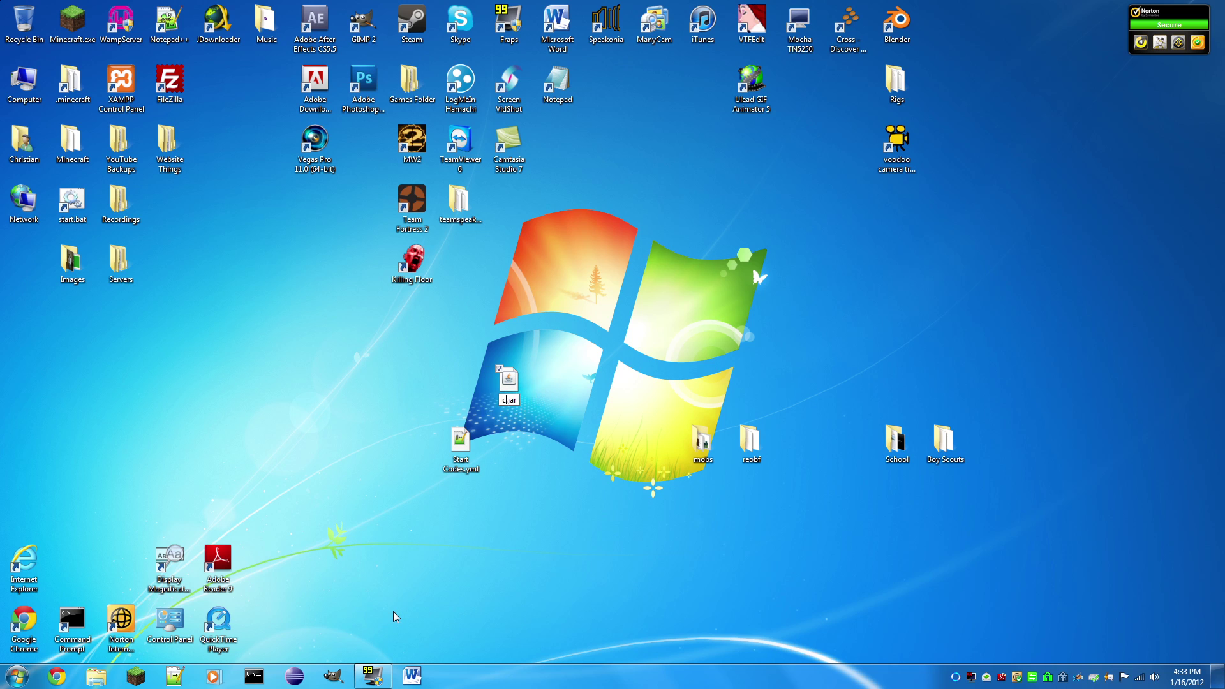
{"action": "type", "text": "kkit"}
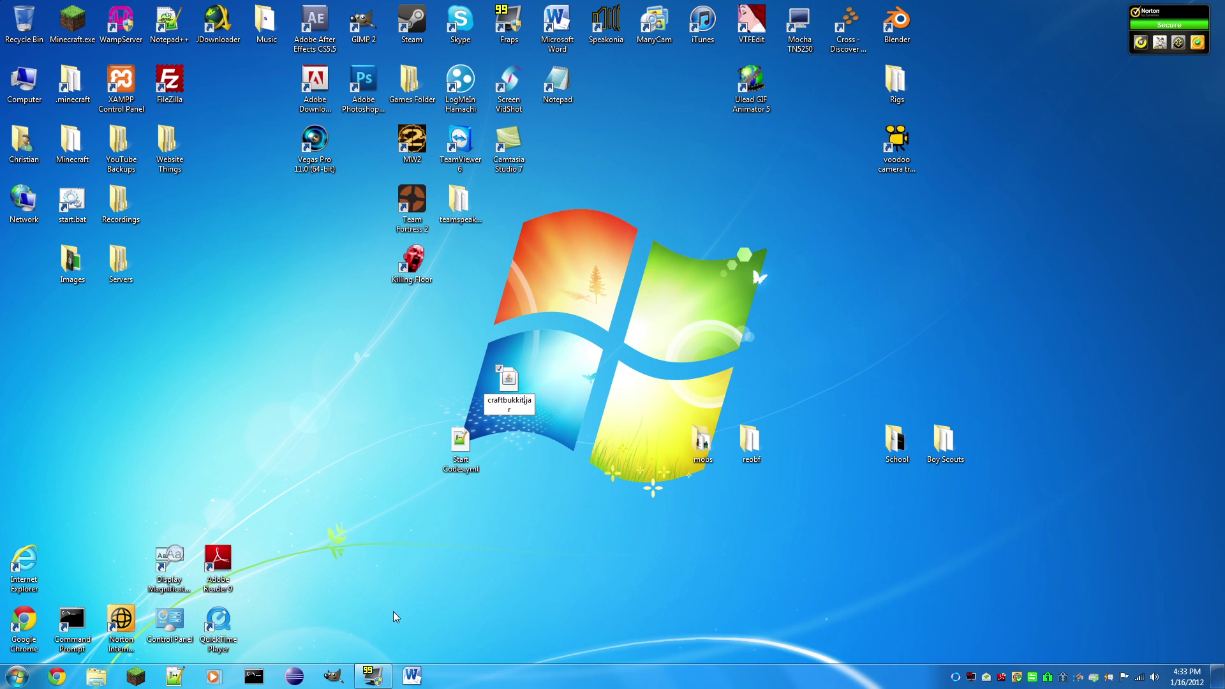
{"action": "key", "text": "Return"}
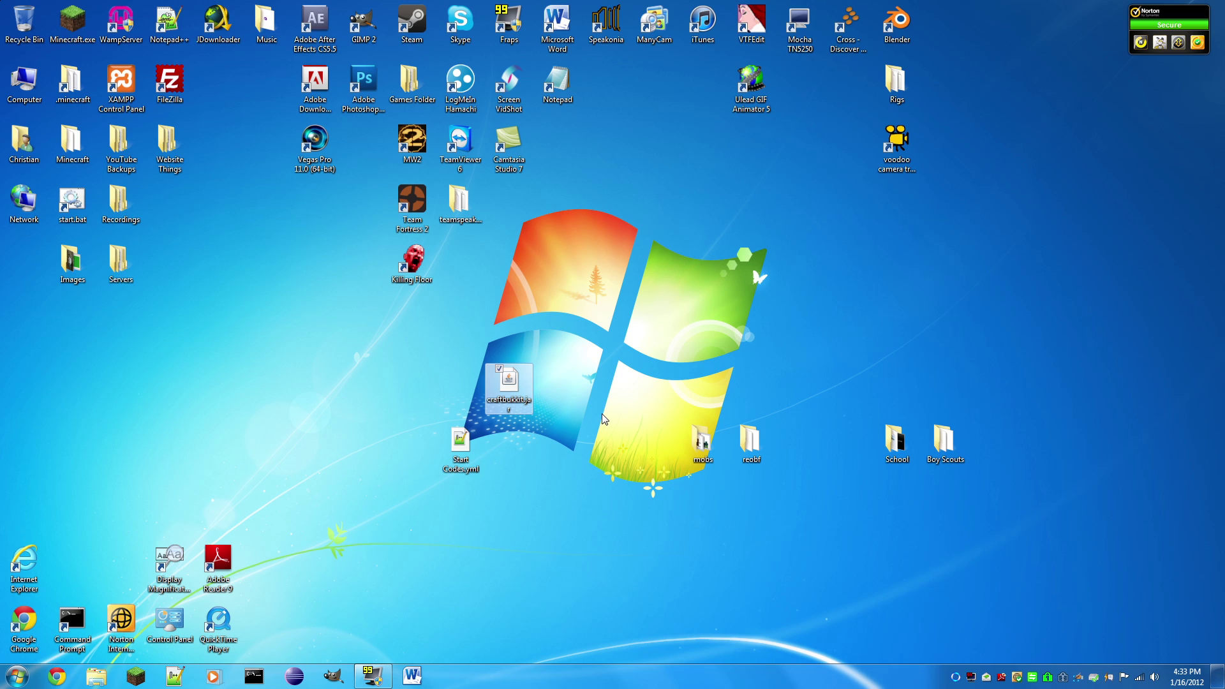
Step: Create a new desktop folder named Server
{"action": "right_click", "coordinate": [557, 390]}
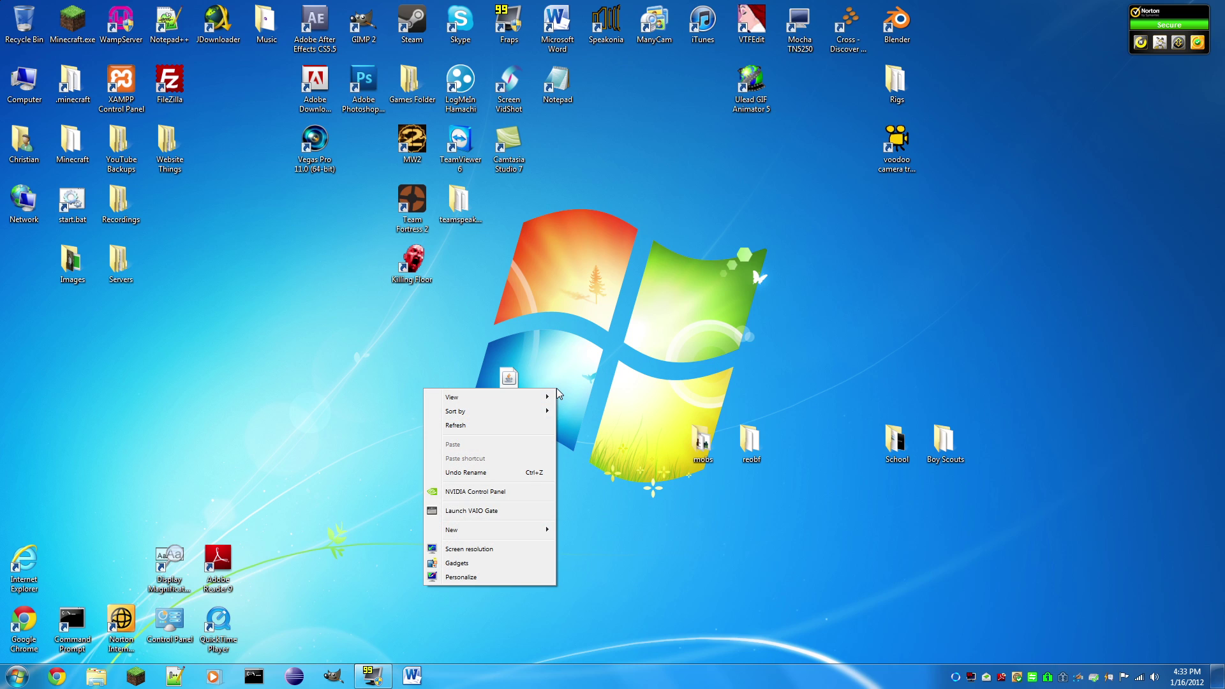
{"action": "mouse_move", "coordinate": [462, 532]}
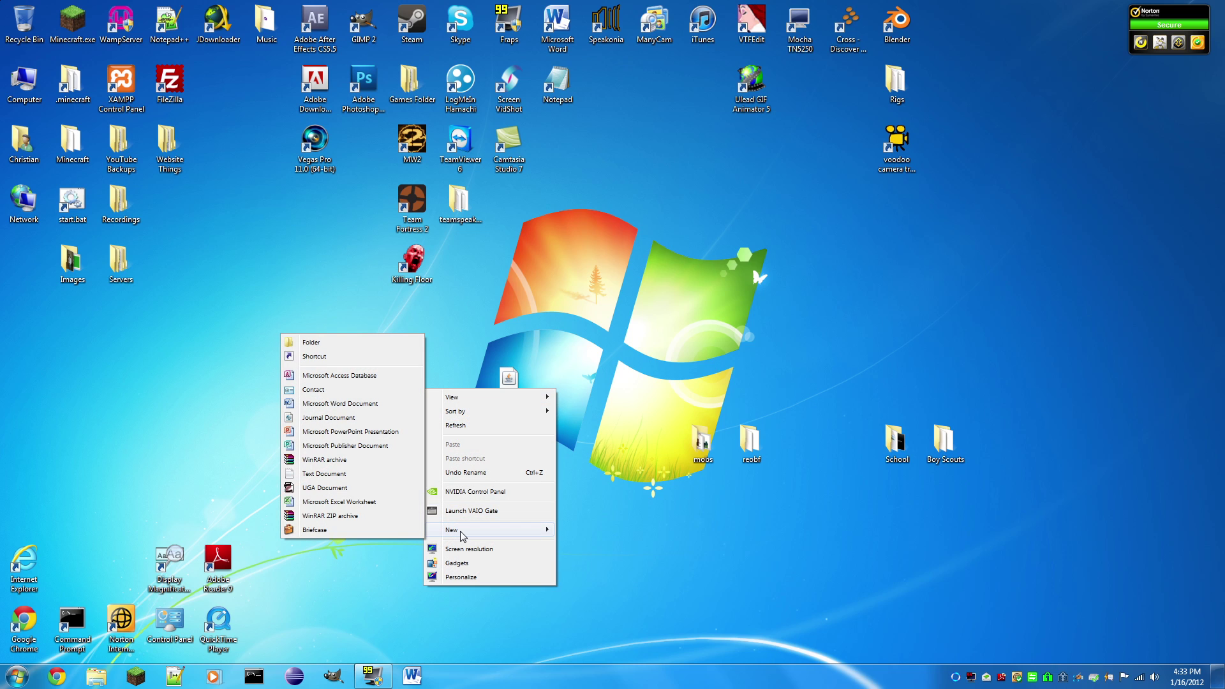
{"action": "left_click", "coordinate": [346, 342]}
{"action": "type", "text": "Se"}
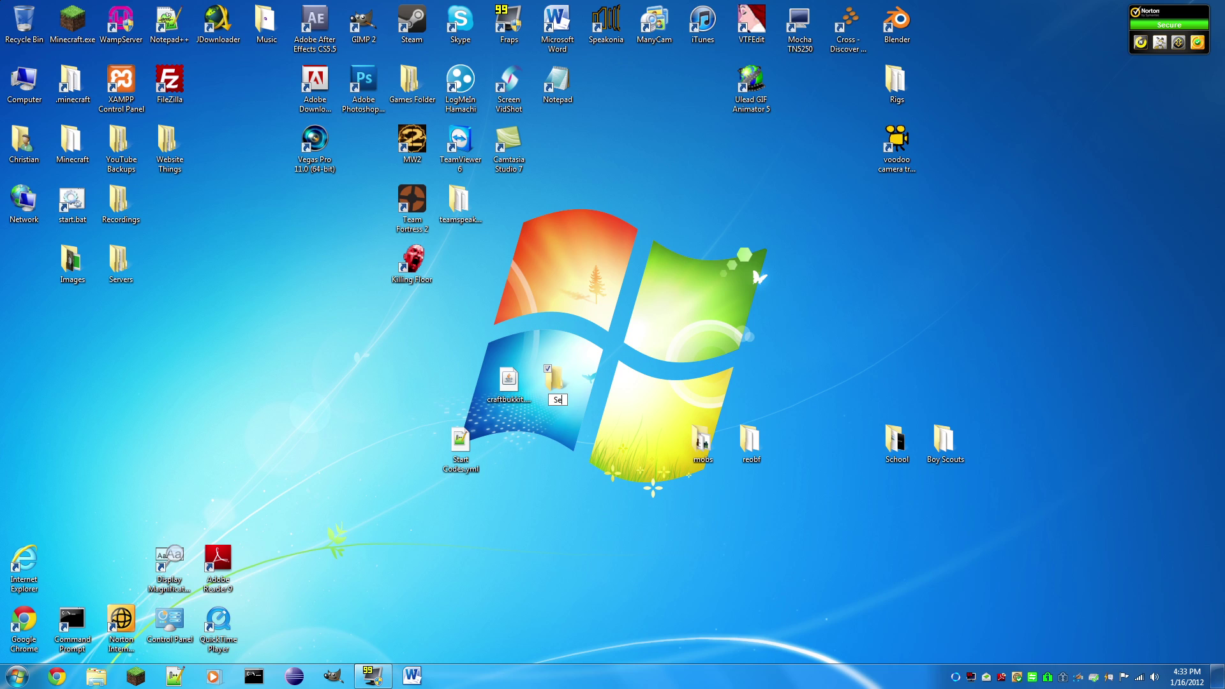
{"action": "type", "text": "rver"}
{"action": "key", "text": "Return"}
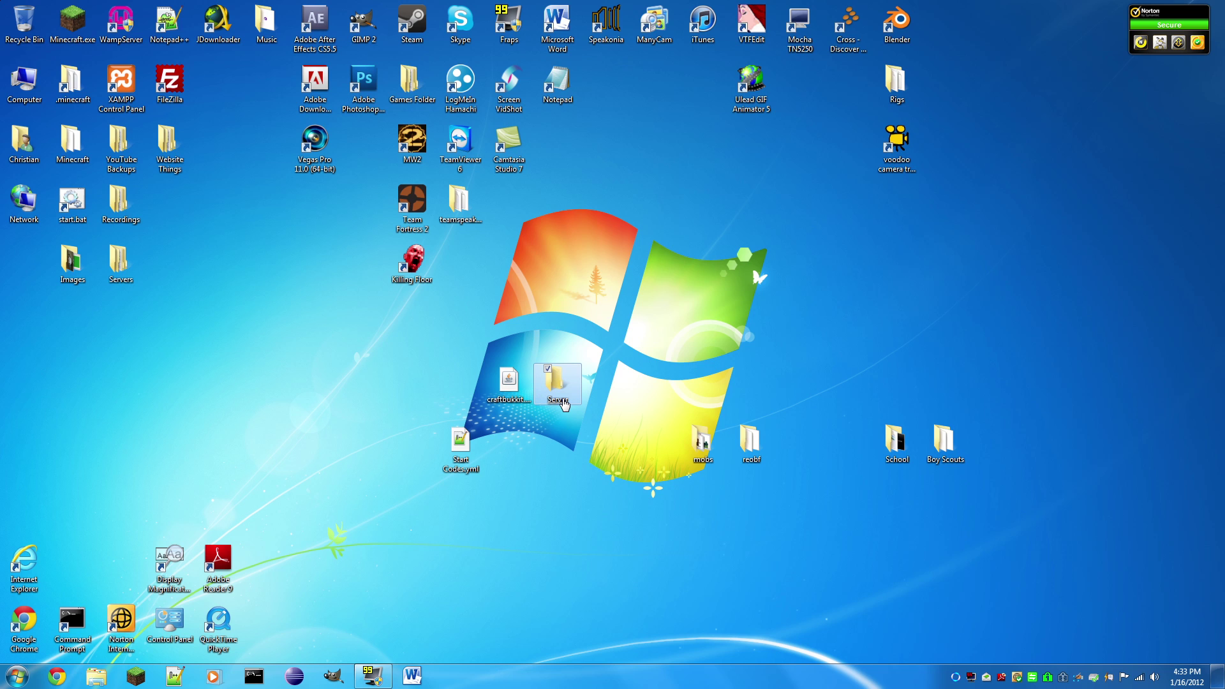
Step: Open Server, move craftbukkit.jar into it, and run the jar to generate files
{"action": "key", "text": "Return"}
{"action": "left_click_drag", "start_coordinate": [642, 204], "coordinate": [841, 178]}
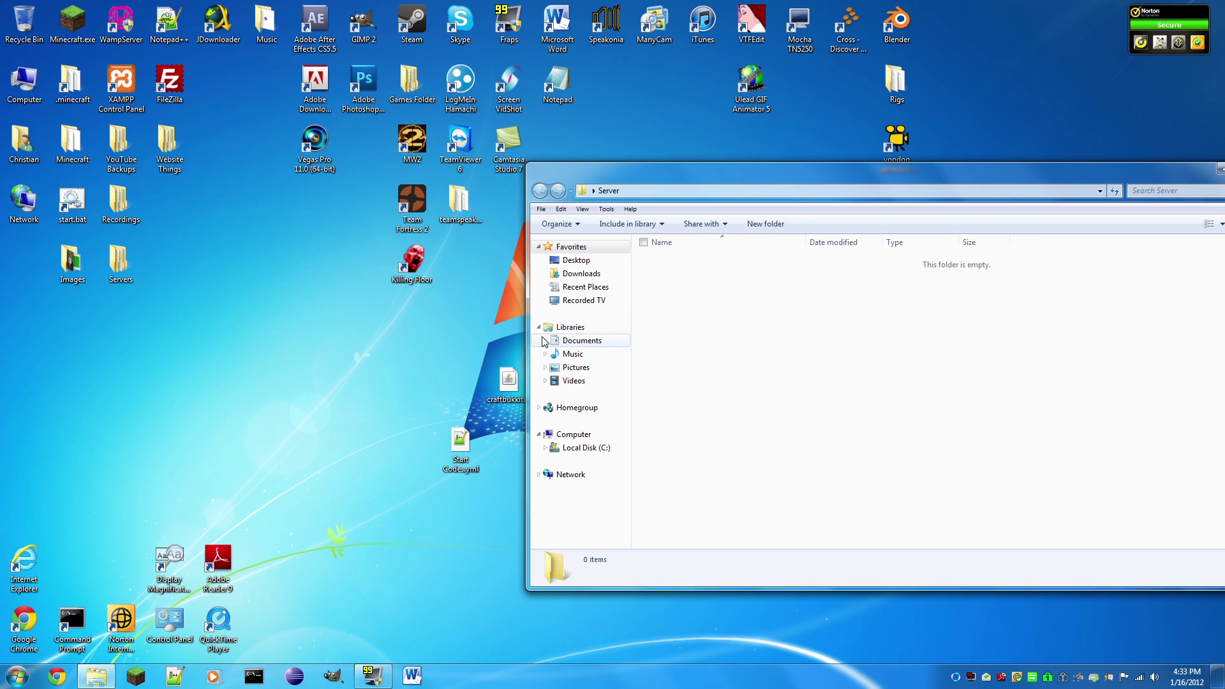
{"action": "left_click_drag", "start_coordinate": [511, 386], "coordinate": [858, 357]}
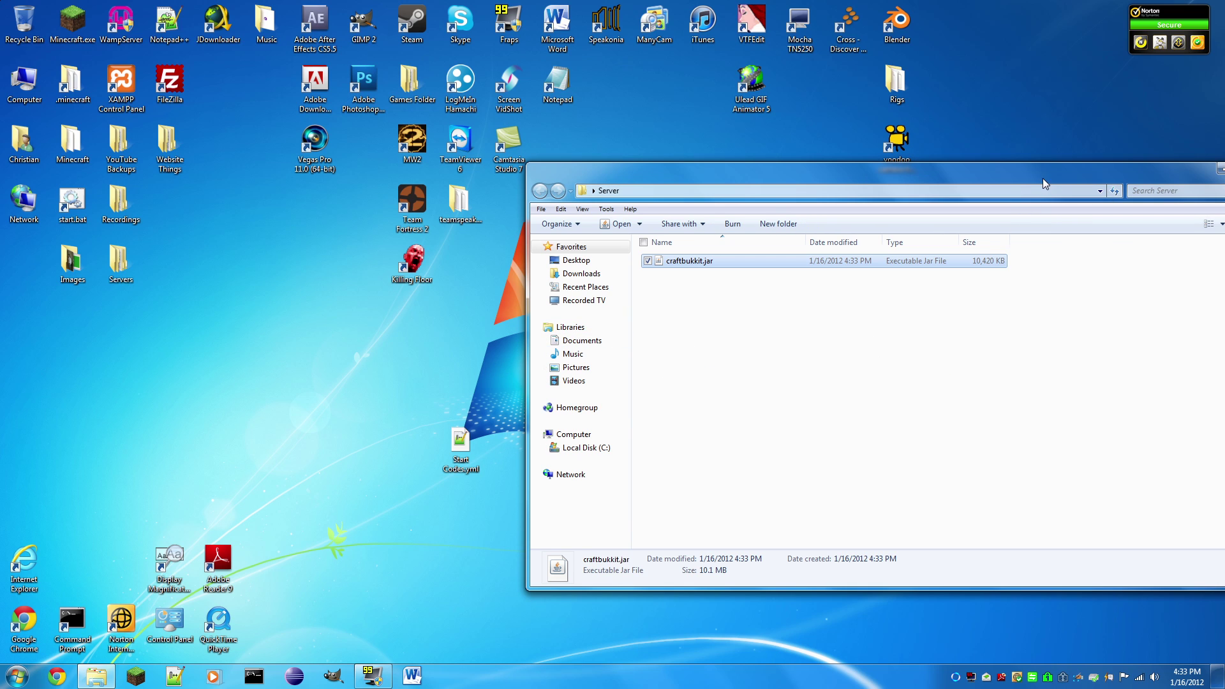
{"action": "left_click_drag", "start_coordinate": [1043, 178], "coordinate": [718, 173]}
{"action": "left_click", "coordinate": [695, 315]}
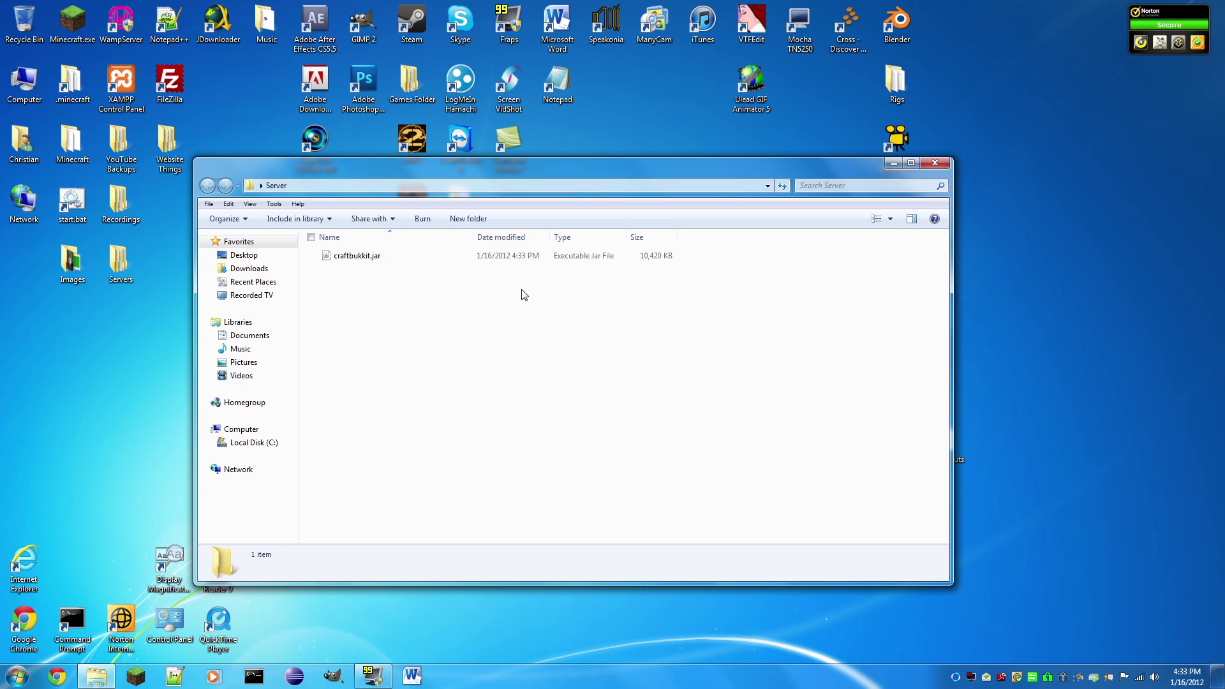
{"action": "left_click", "coordinate": [345, 257]}
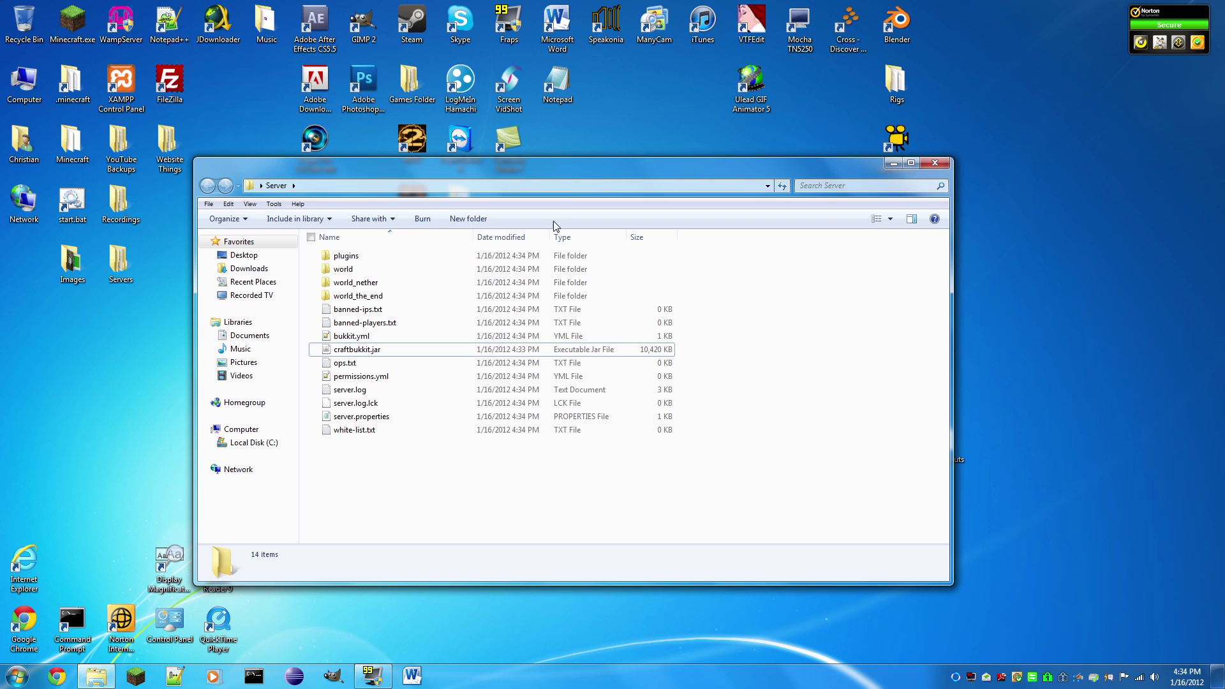
{"action": "left_click_drag", "start_coordinate": [572, 171], "coordinate": [622, 141]}
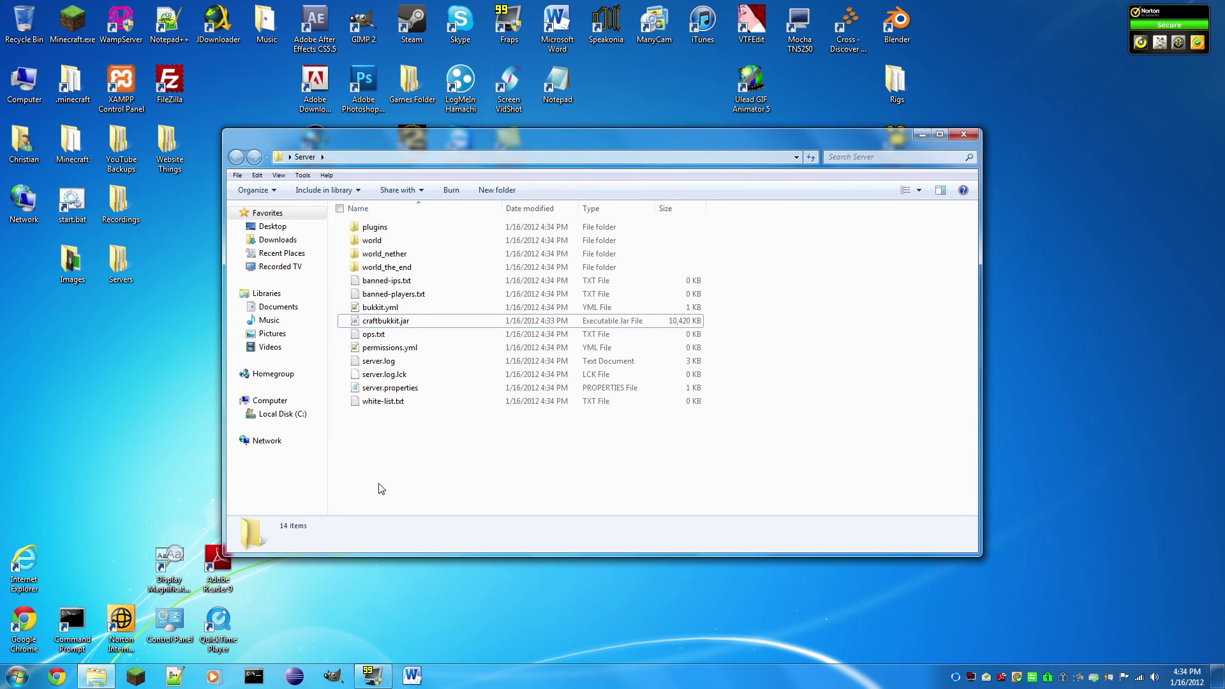
Step: Search for notepad++ and open the Notepad++ home site's download page
{"action": "left_click", "coordinate": [57, 677]}
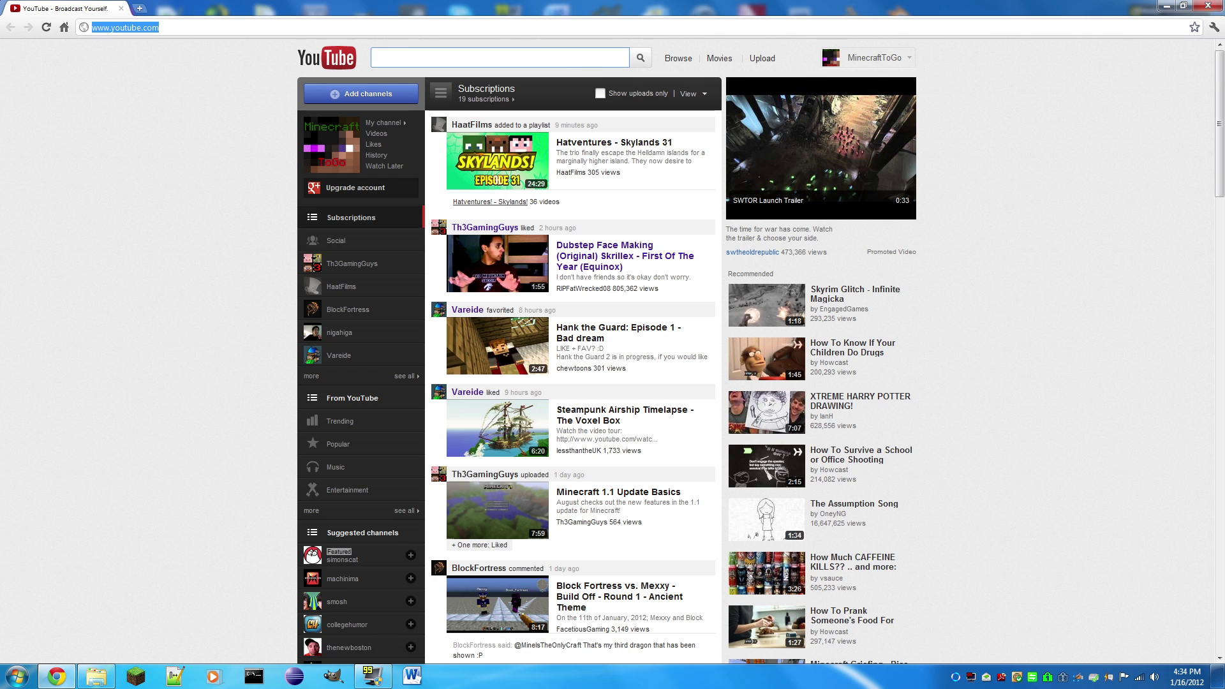
{"action": "type", "text": "notepad++"}
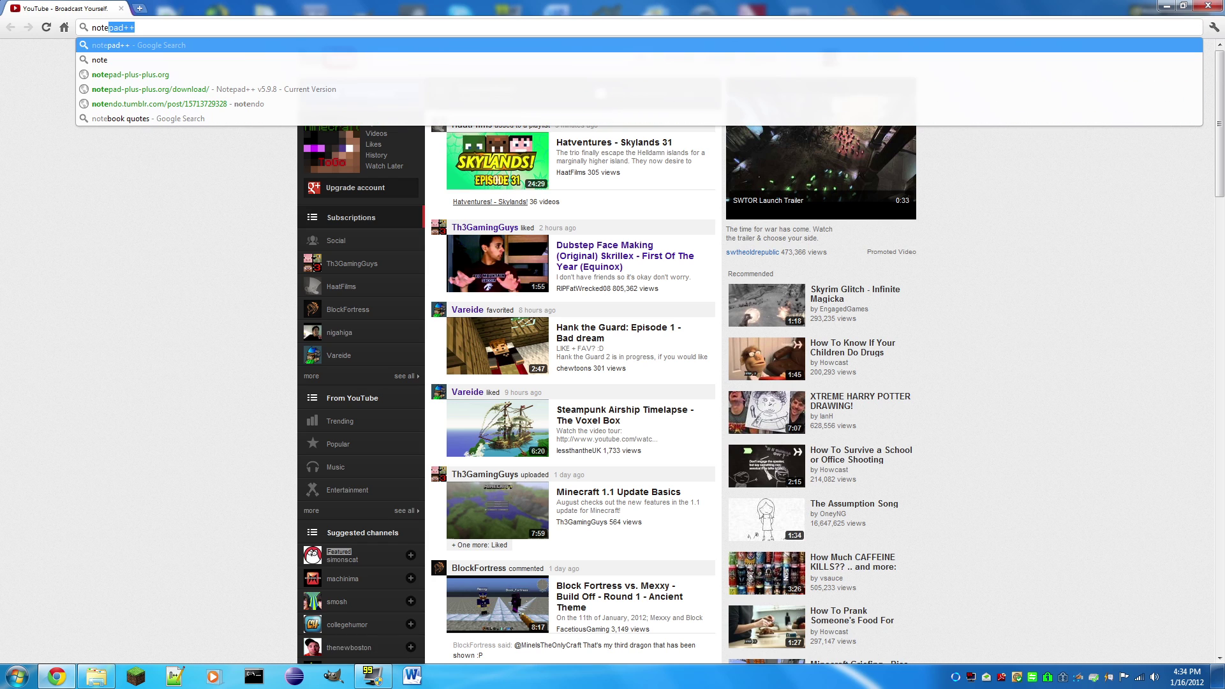
{"action": "key", "text": "Return"}
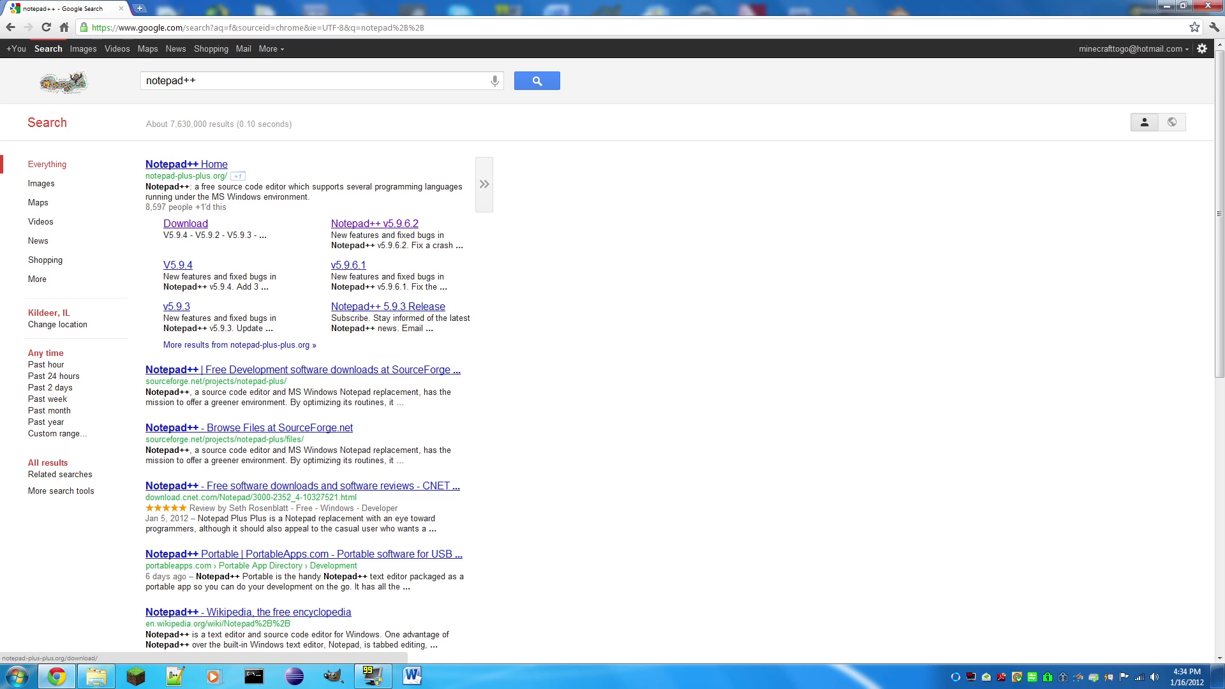
{"action": "left_click", "coordinate": [182, 166]}
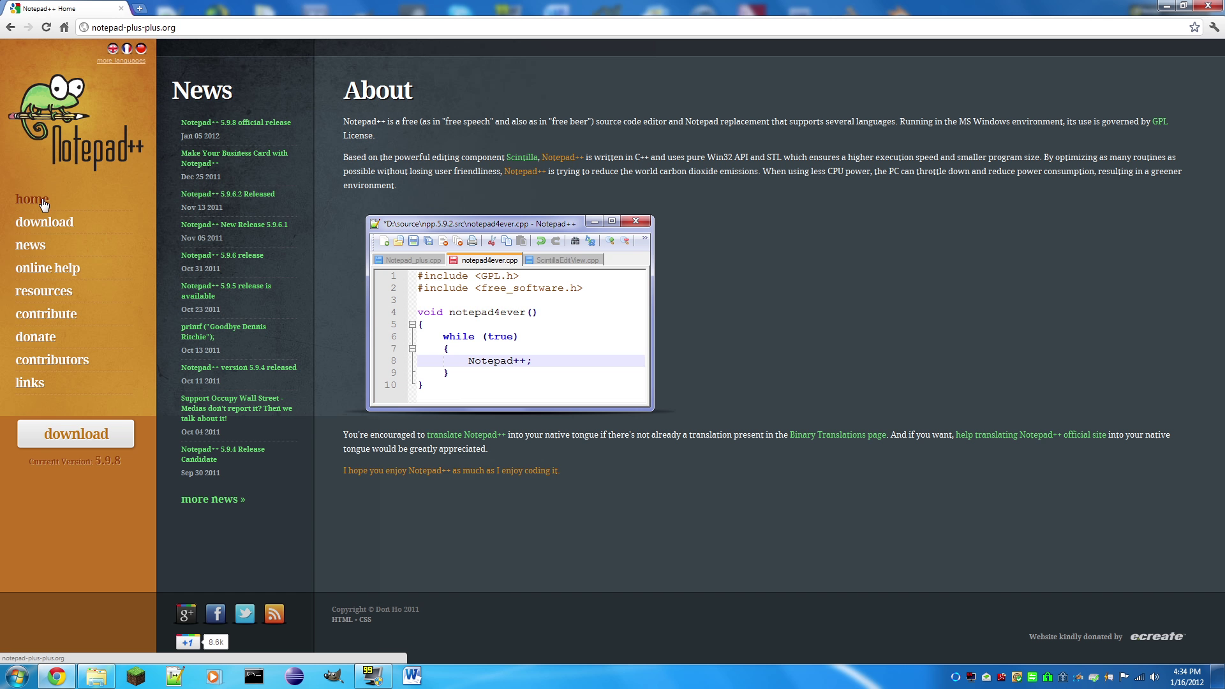
{"action": "left_click", "coordinate": [61, 223]}
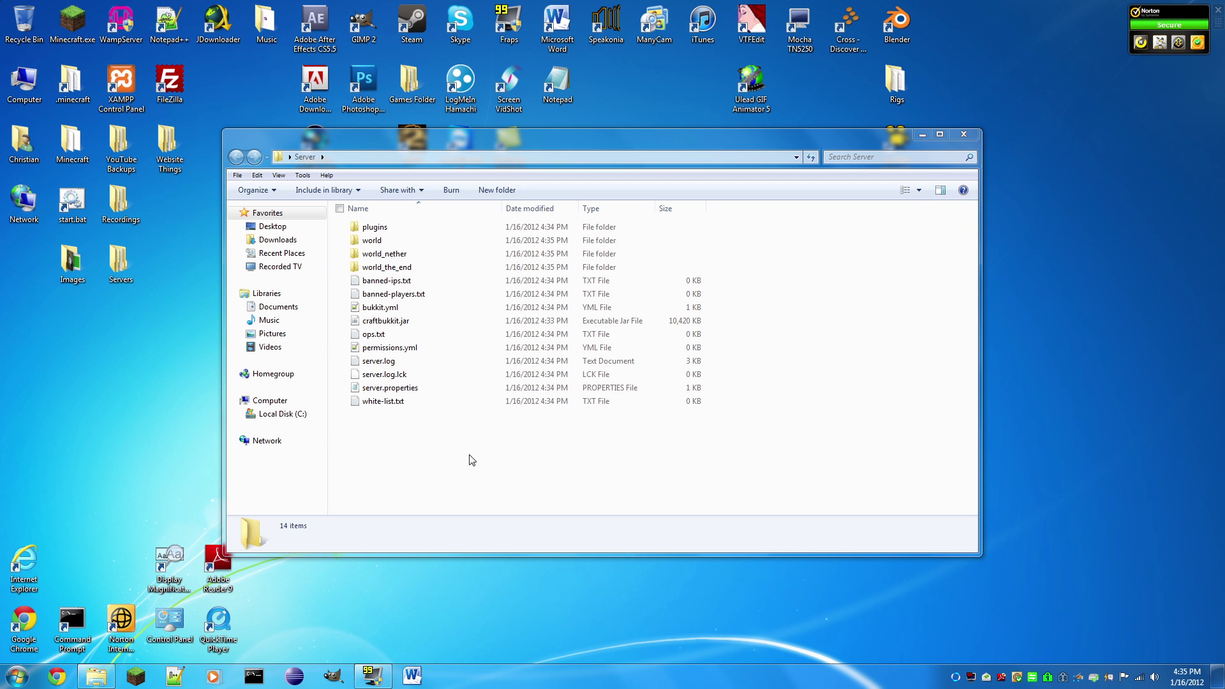
Step: Bring Notepad++ forward and close the Start Codes.yml document
{"action": "right_click", "coordinate": [377, 438]}
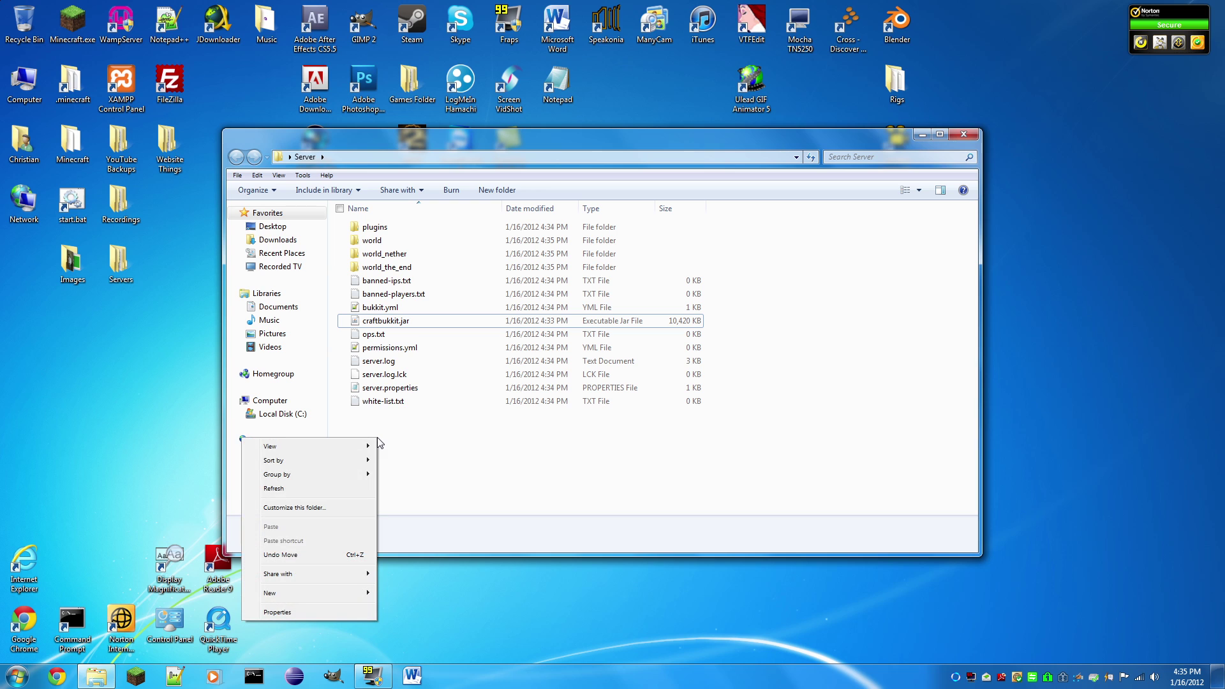
{"action": "left_click", "coordinate": [457, 456]}
{"action": "left_click", "coordinate": [173, 677]}
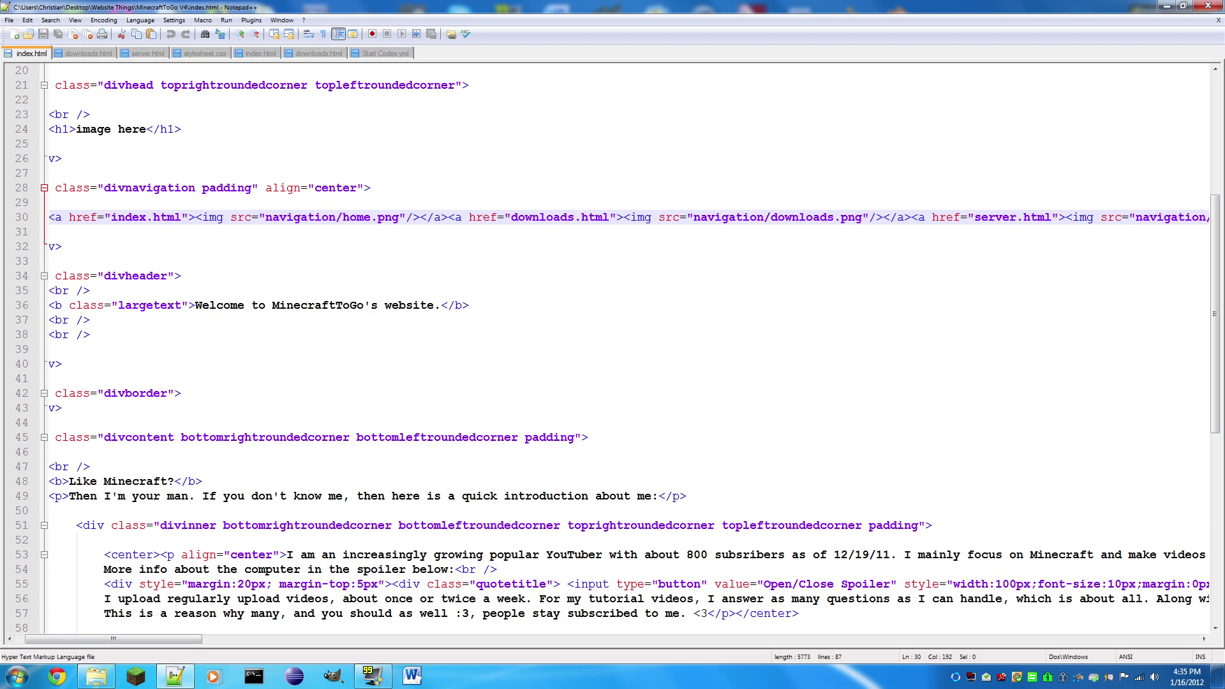
{"action": "left_click", "coordinate": [403, 56]}
{"action": "right_click", "coordinate": [404, 58]}
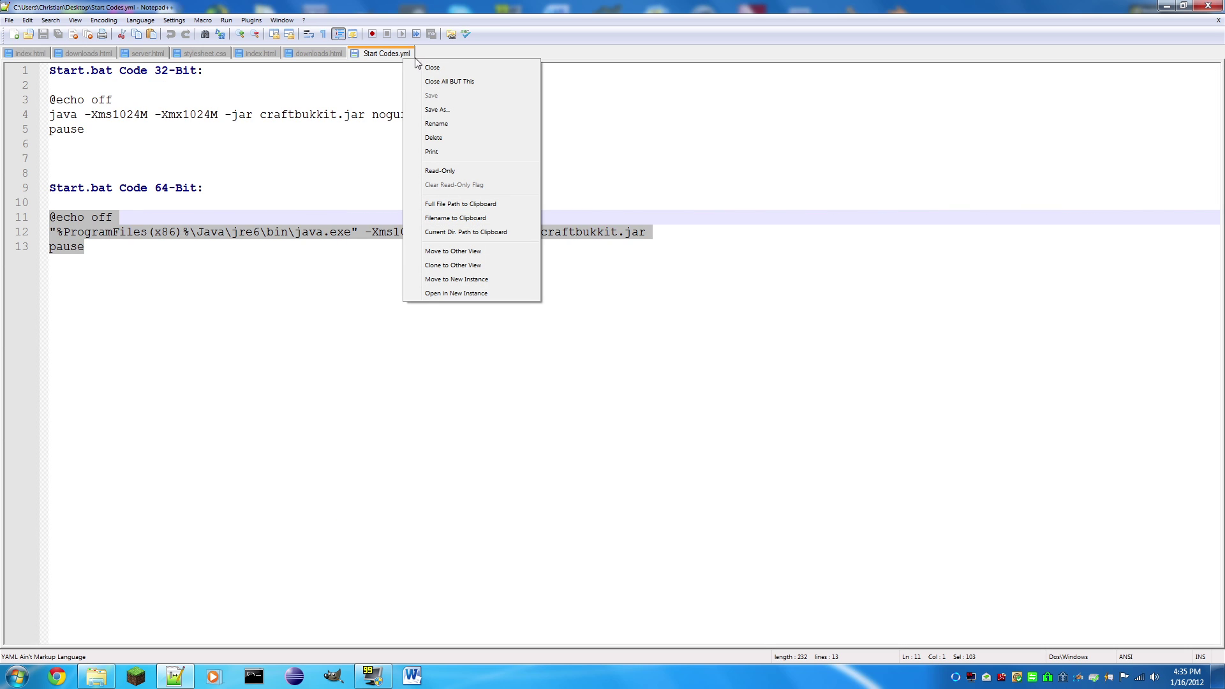
{"action": "left_click", "coordinate": [418, 66]}
Step: Close all remaining documents, minimize Notepad++, and close the Server window
{"action": "right_click", "coordinate": [310, 54]}
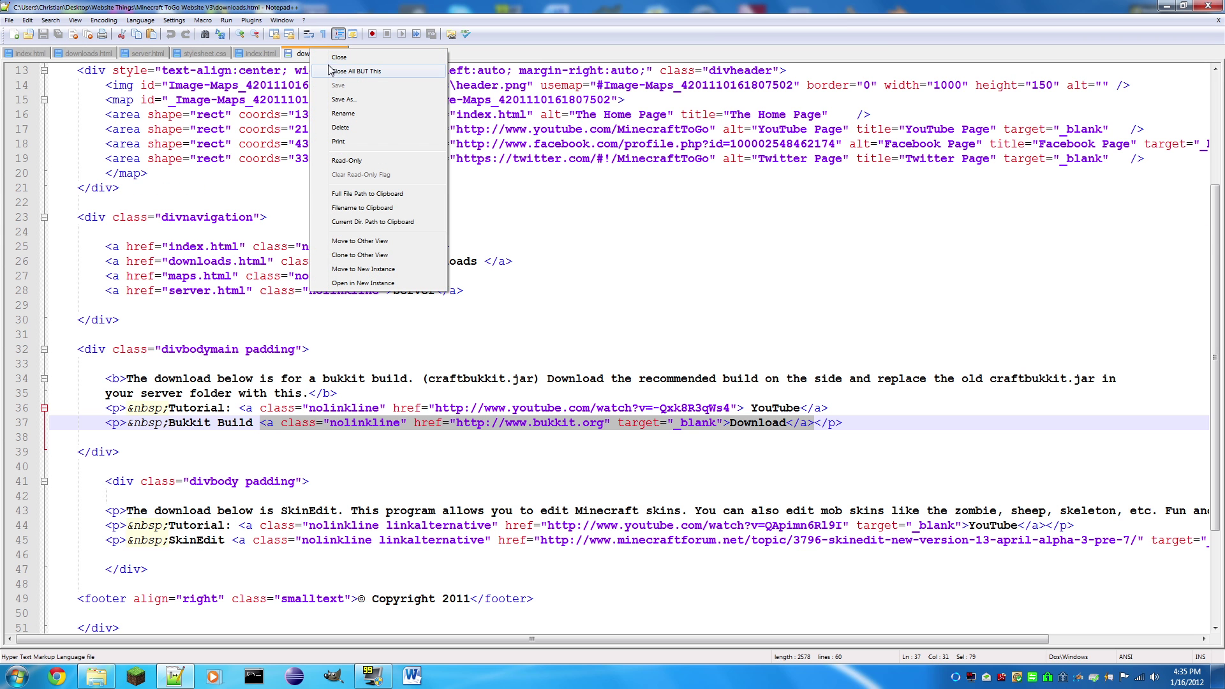
{"action": "left_click", "coordinate": [332, 72]}
{"action": "right_click", "coordinate": [40, 53]}
{"action": "left_click", "coordinate": [59, 62]}
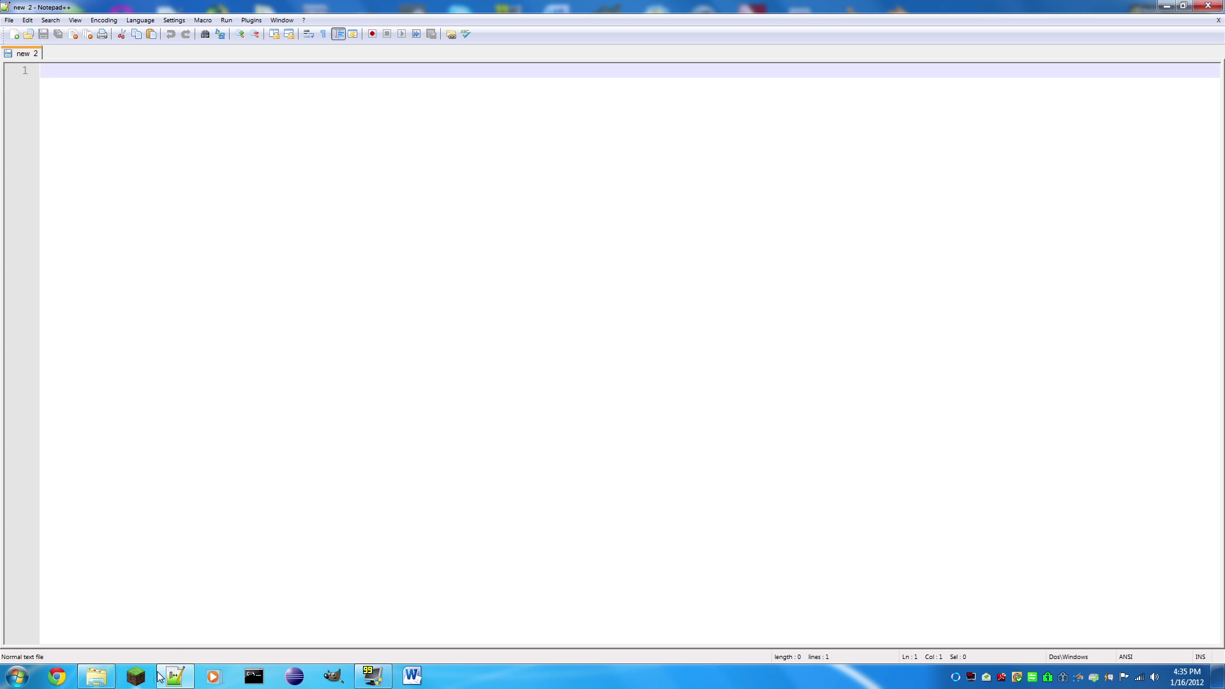
{"action": "left_click", "coordinate": [1172, 6]}
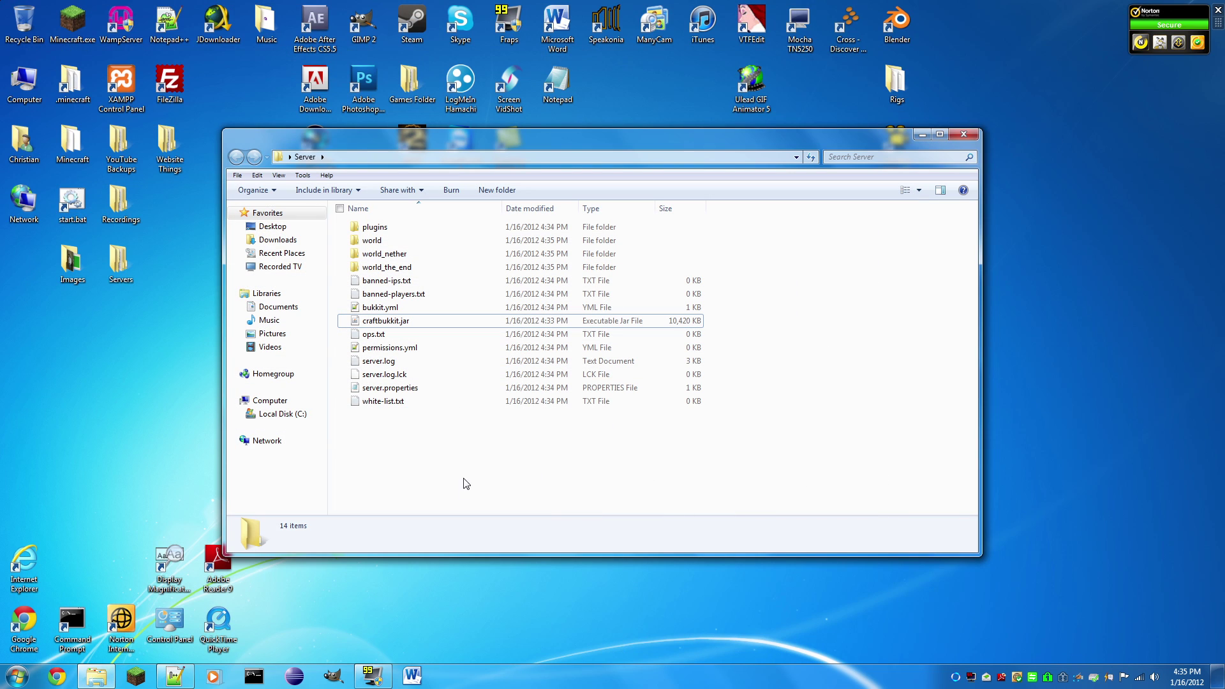
{"action": "left_click", "coordinate": [962, 140]}
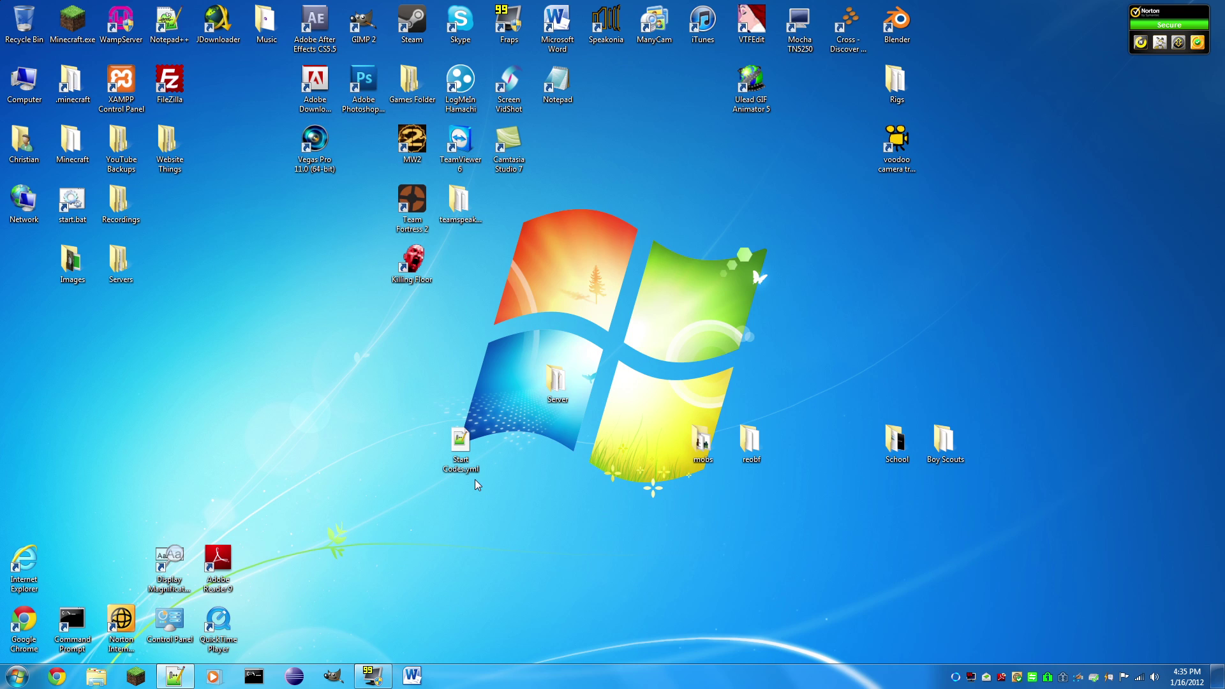
Step: Open Start Codes.yml from the desktop and create a new document
{"action": "double_click", "coordinate": [466, 464]}
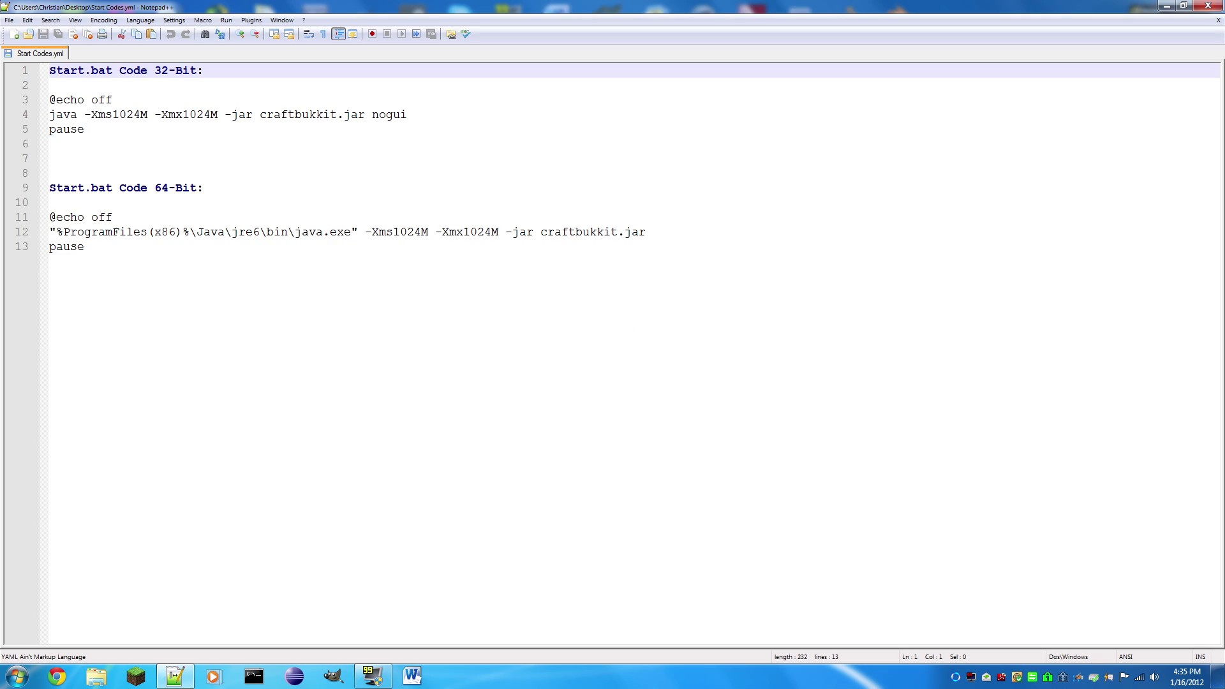
{"action": "left_click_drag", "start_coordinate": [85, 247], "coordinate": [85, 247]}
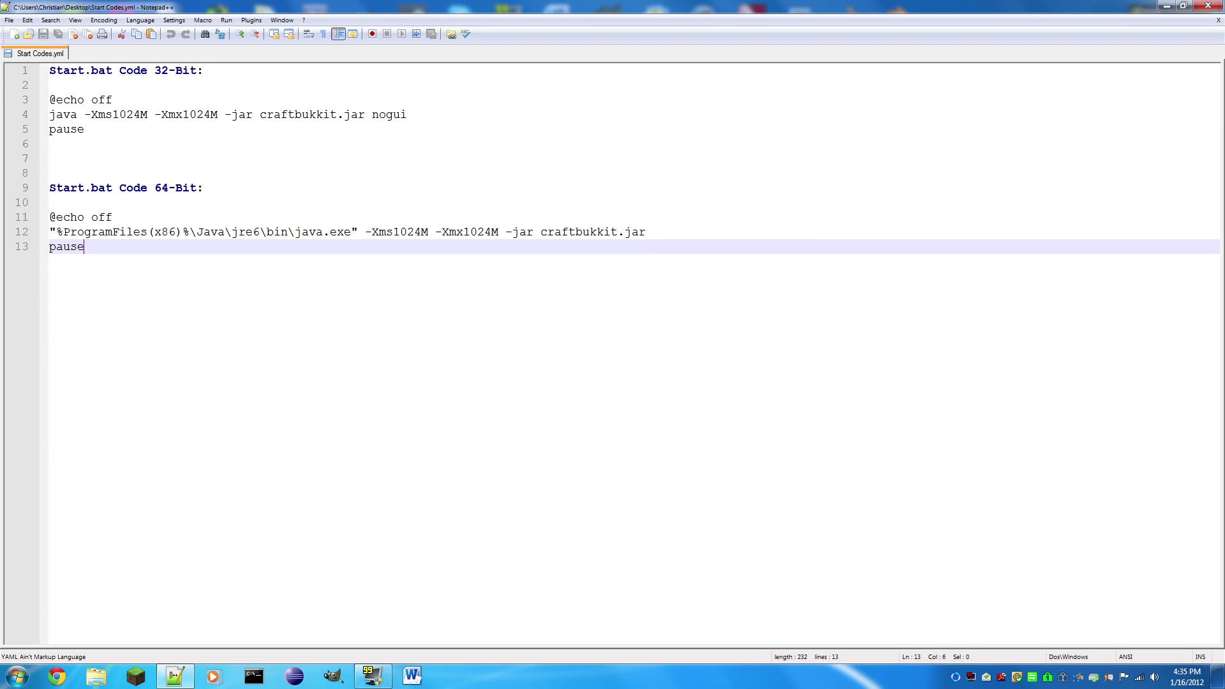
{"action": "key", "text": "ctrl+n"}
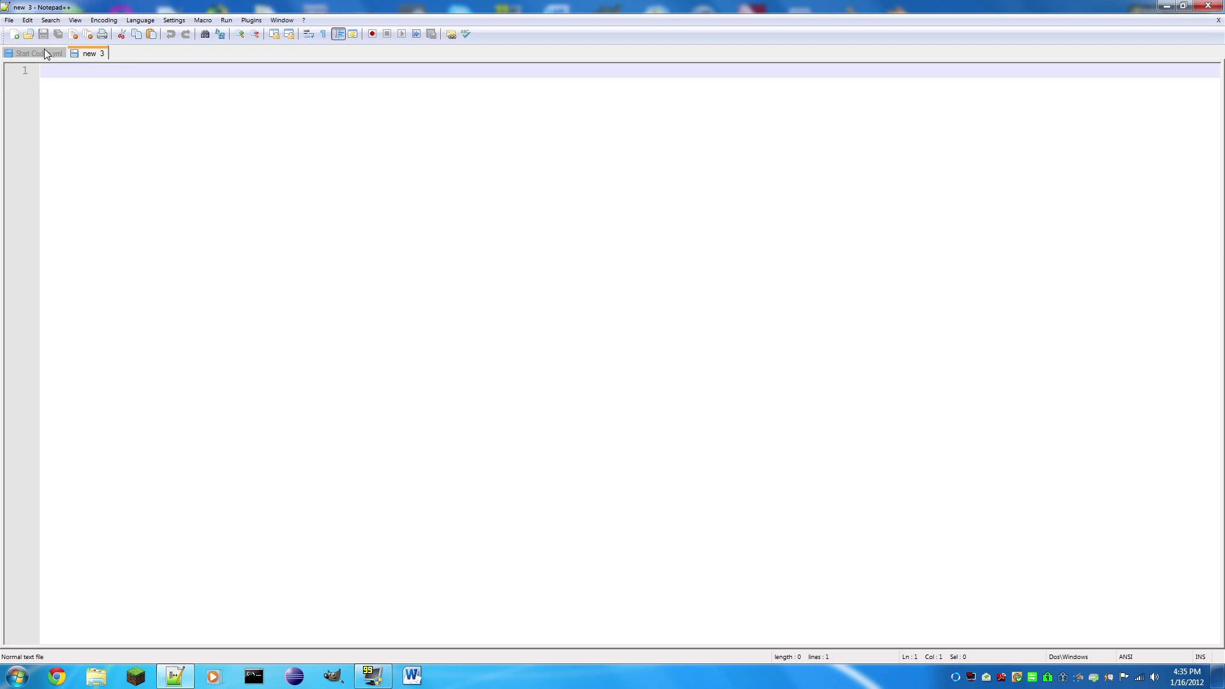
Step: Copy the 64-bit start code from lines 11-13 into the new 3 document
{"action": "left_click", "coordinate": [43, 52]}
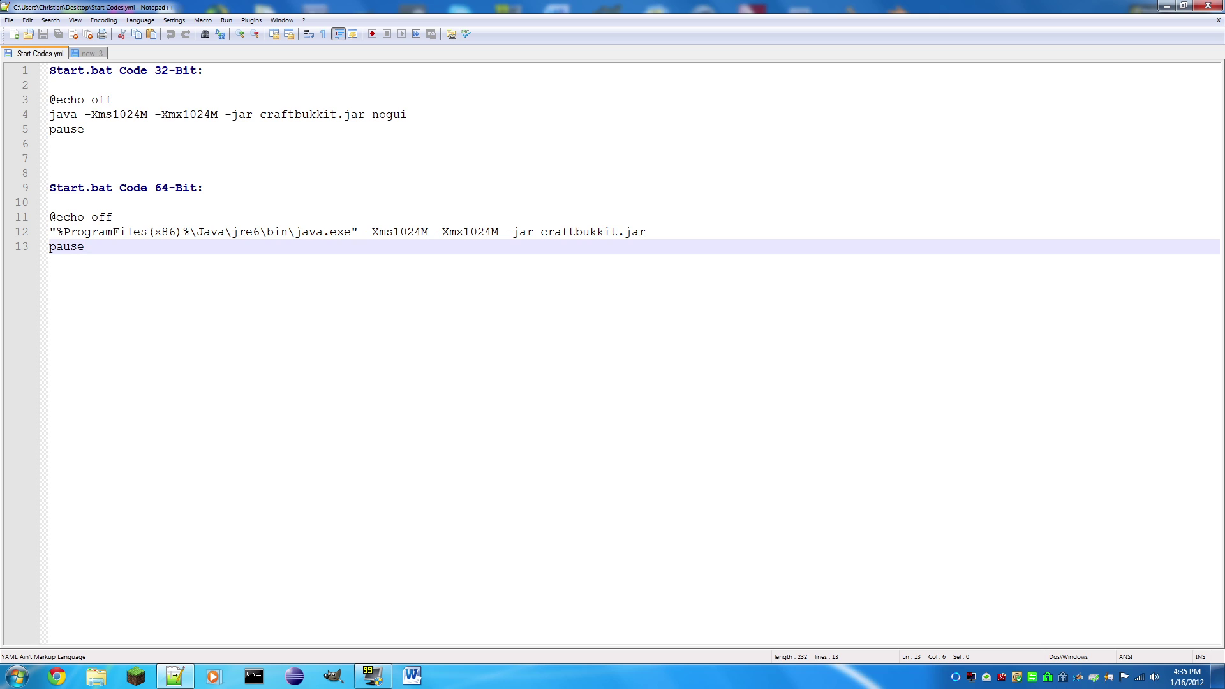
{"action": "key", "text": "shift+Up"}
{"action": "key", "text": "shift+Up"}
{"action": "key", "text": "shift+Home"}
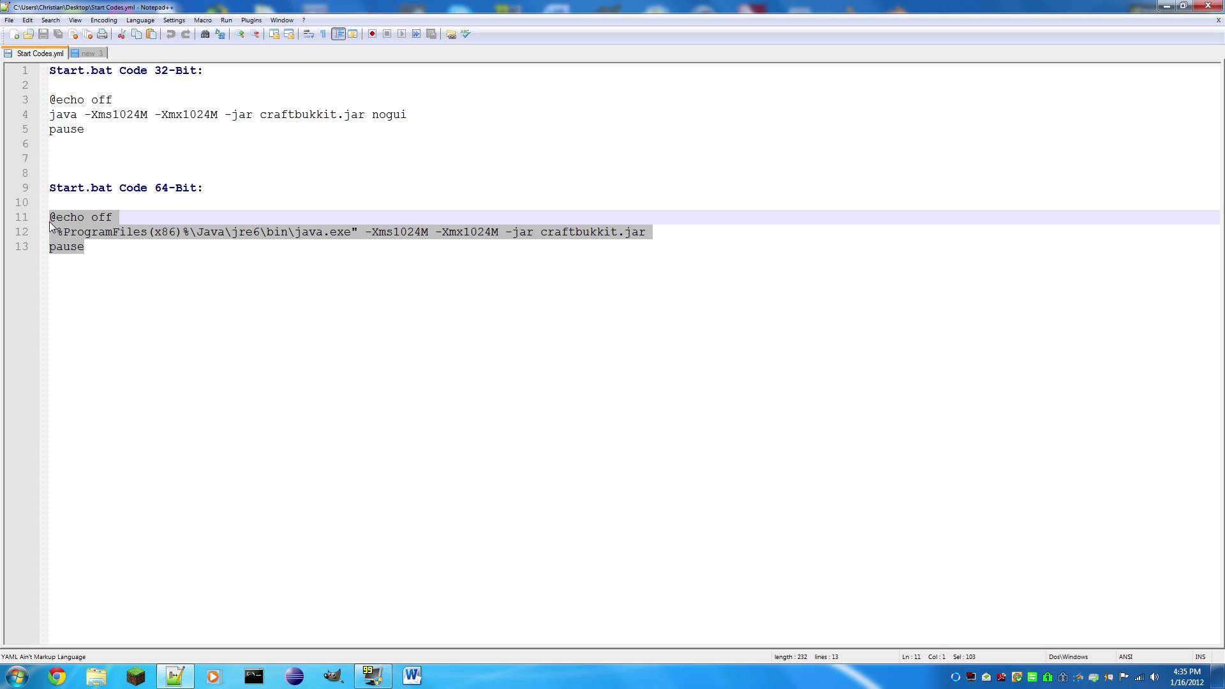
{"action": "key", "text": "ctrl+c"}
{"action": "left_click", "coordinate": [88, 53]}
{"action": "key", "text": "ctrl+v"}
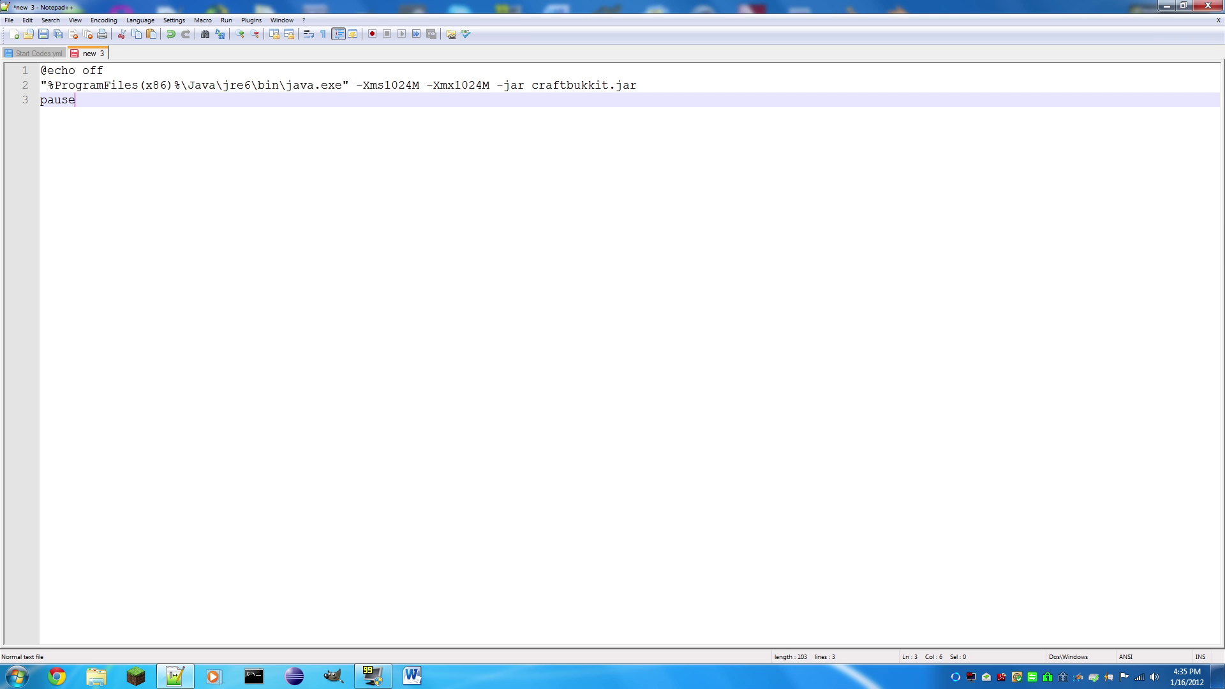
{"action": "left_click", "coordinate": [40, 53]}
{"action": "left_click_drag", "start_coordinate": [85, 129], "coordinate": [49, 100]}
{"action": "left_click", "coordinate": [84, 129]}
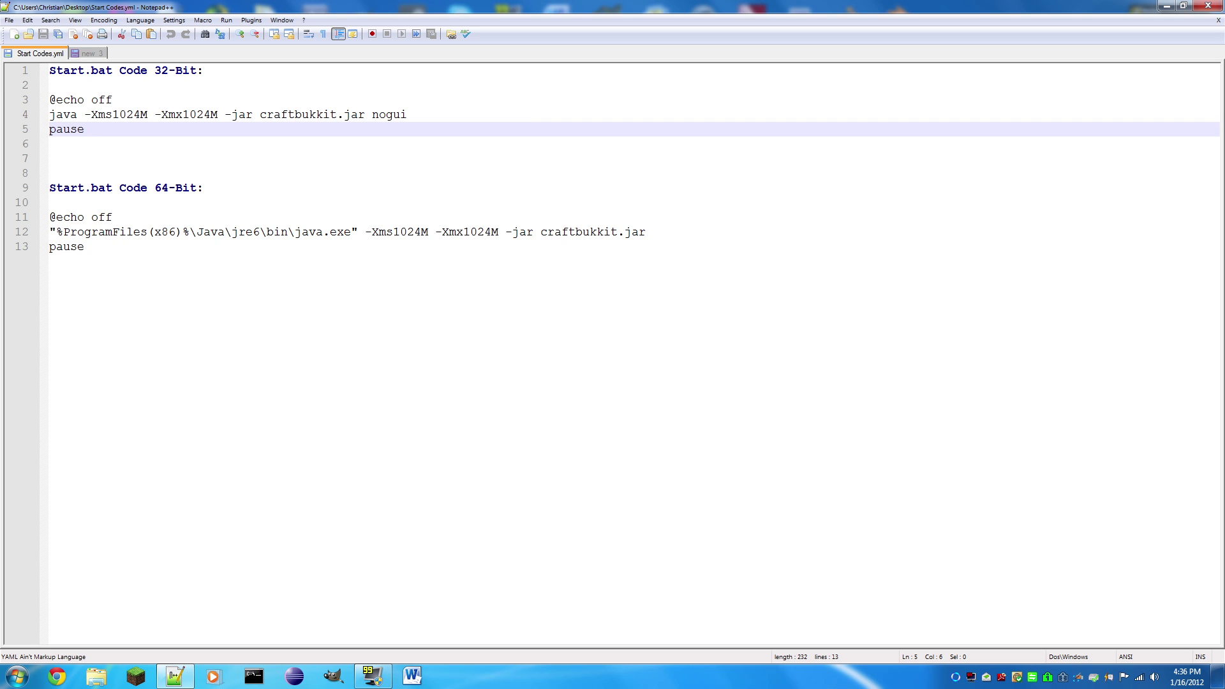
{"action": "left_click", "coordinate": [90, 53]}
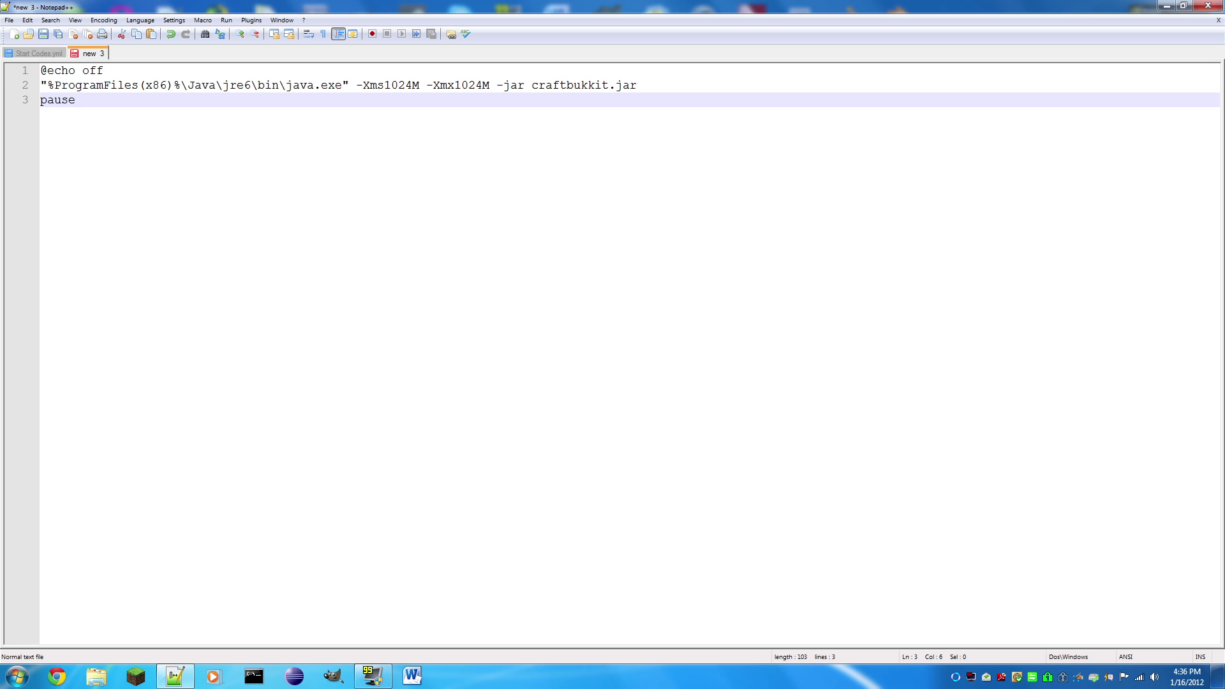
Step: Save the new 3 document as start.bat inside the Server folder
{"action": "key", "text": "ctrl+s"}
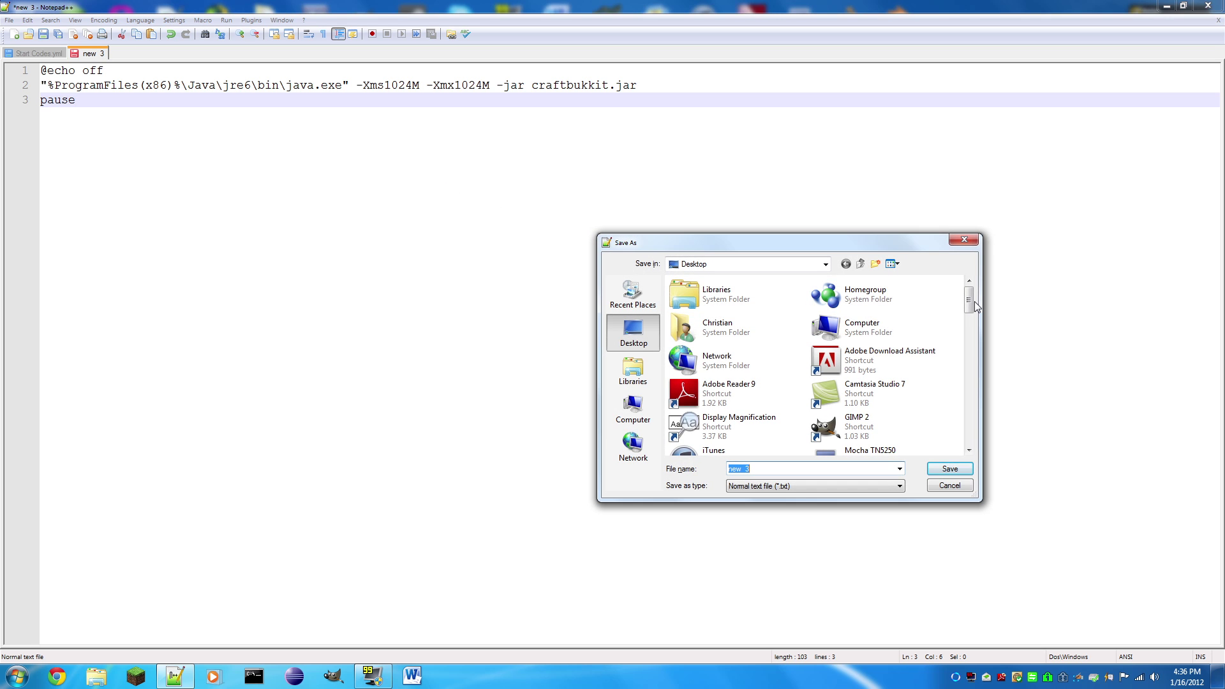
{"action": "left_click_drag", "start_coordinate": [974, 306], "coordinate": [961, 362]}
{"action": "left_click", "coordinate": [708, 423]}
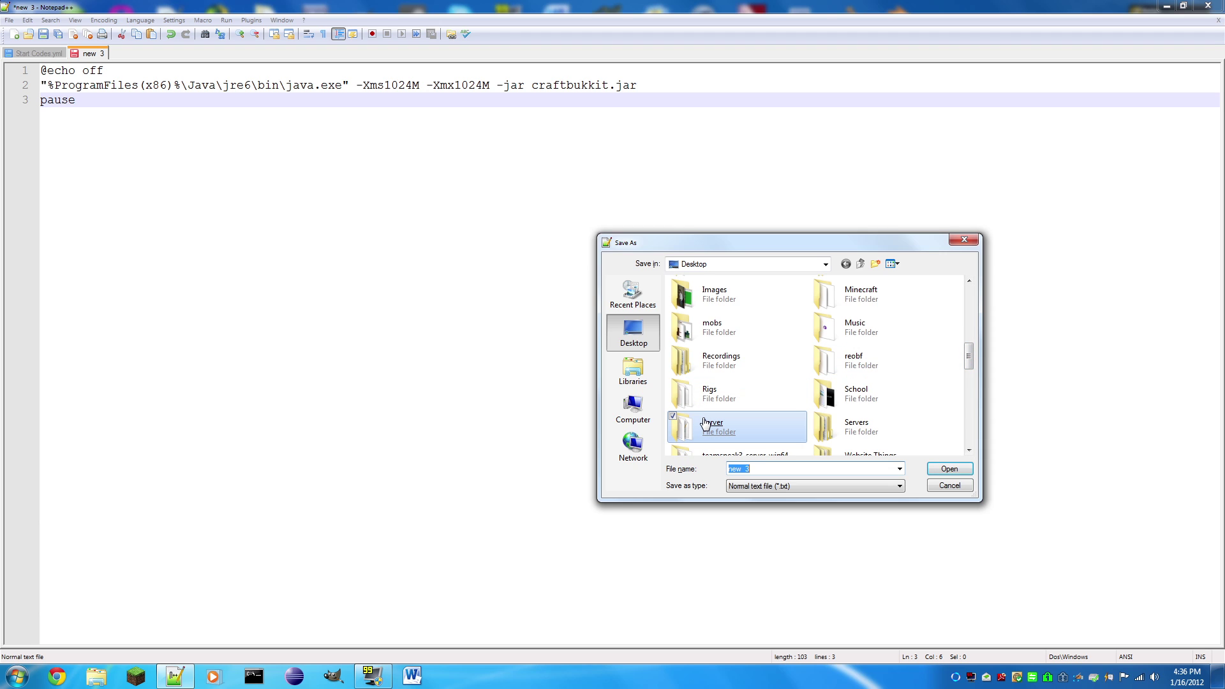
{"action": "double_click", "coordinate": [707, 422]}
{"action": "left_click", "coordinate": [771, 469]}
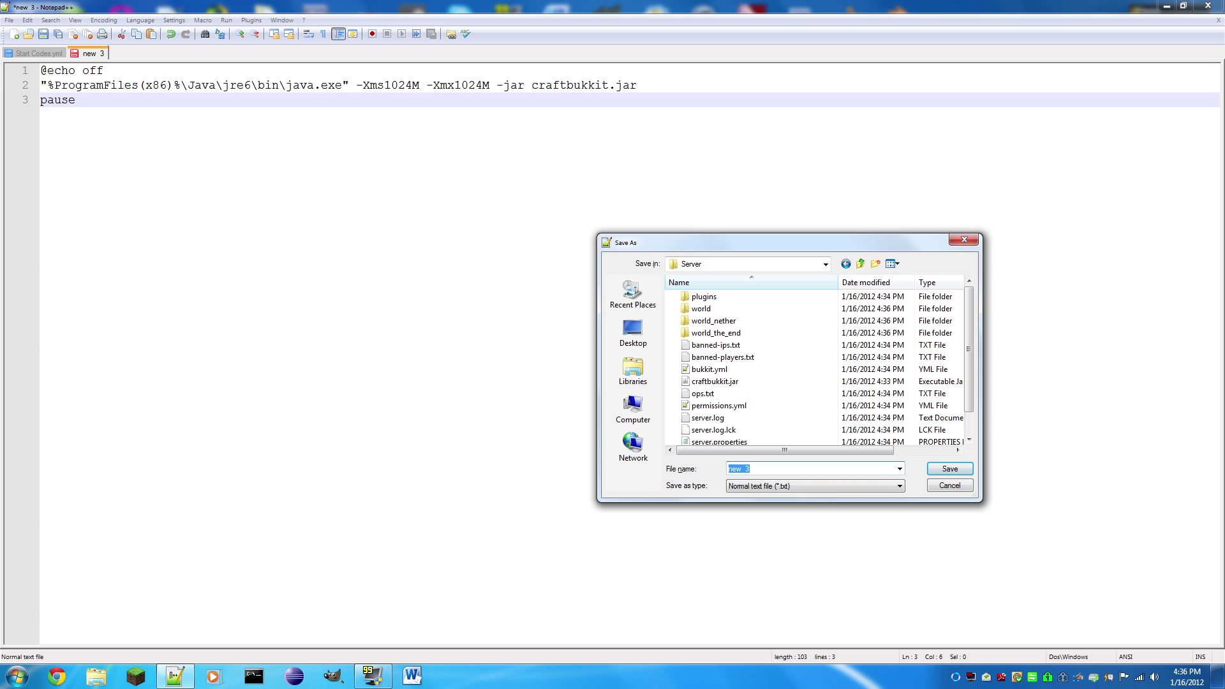
{"action": "type", "text": "start.bat"}
{"action": "left_click", "coordinate": [943, 474]}
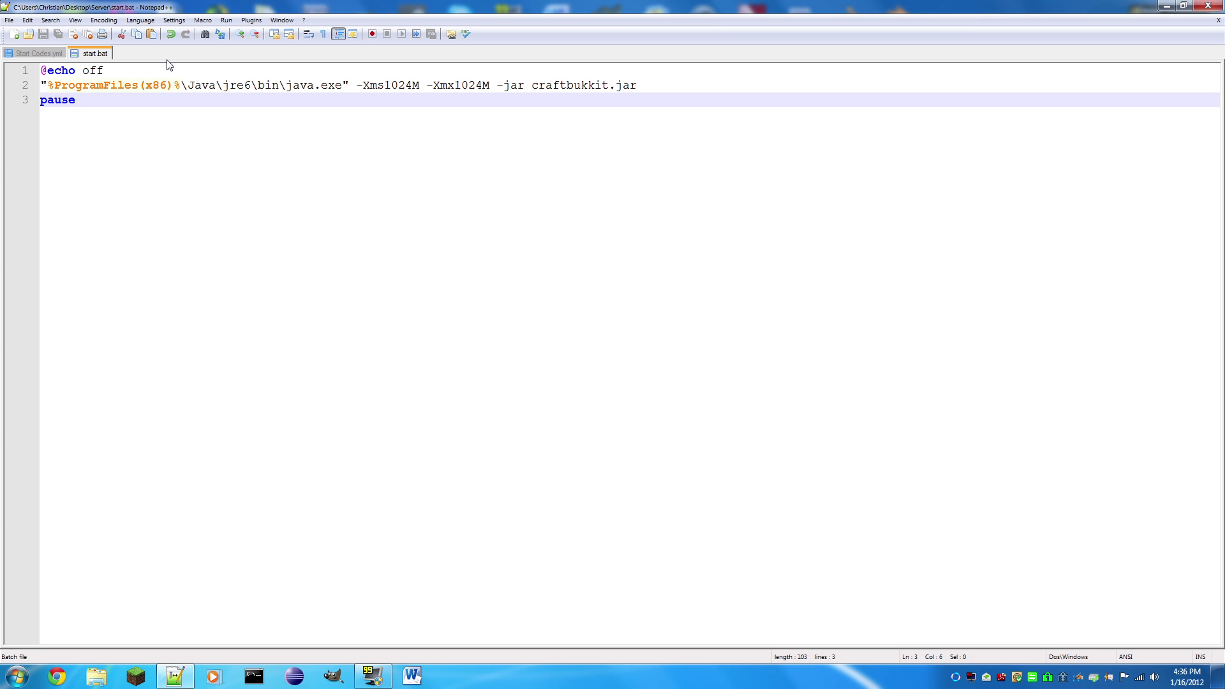
Step: Show the desktop, open the Server folder, and open server.properties in Notepad
{"action": "key", "text": "super+d"}
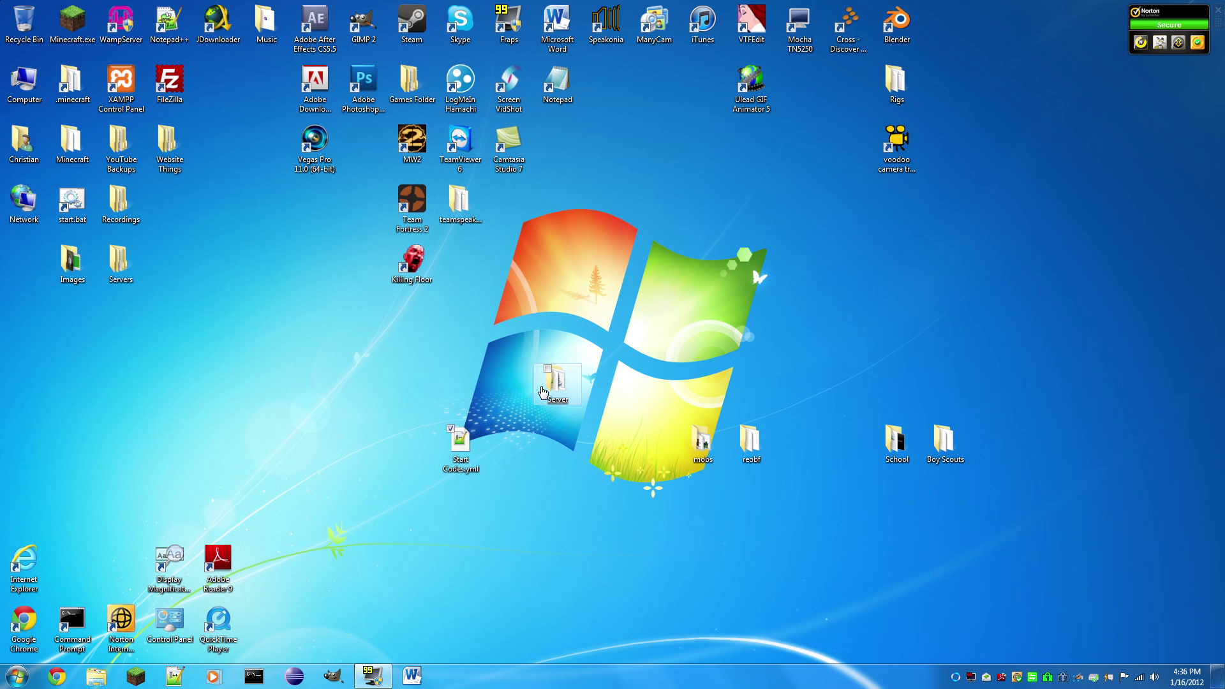
{"action": "left_click", "coordinate": [564, 379]}
{"action": "key", "text": "Return"}
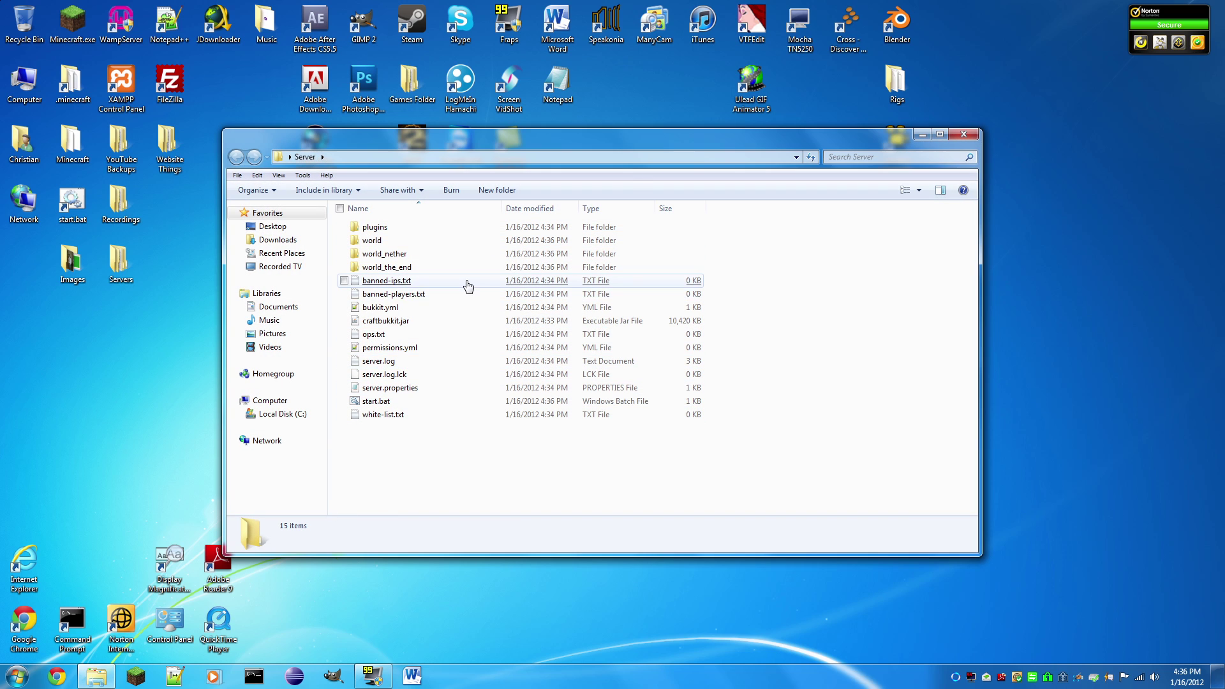
{"action": "left_click", "coordinate": [414, 391]}
{"action": "double_click", "coordinate": [414, 391]}
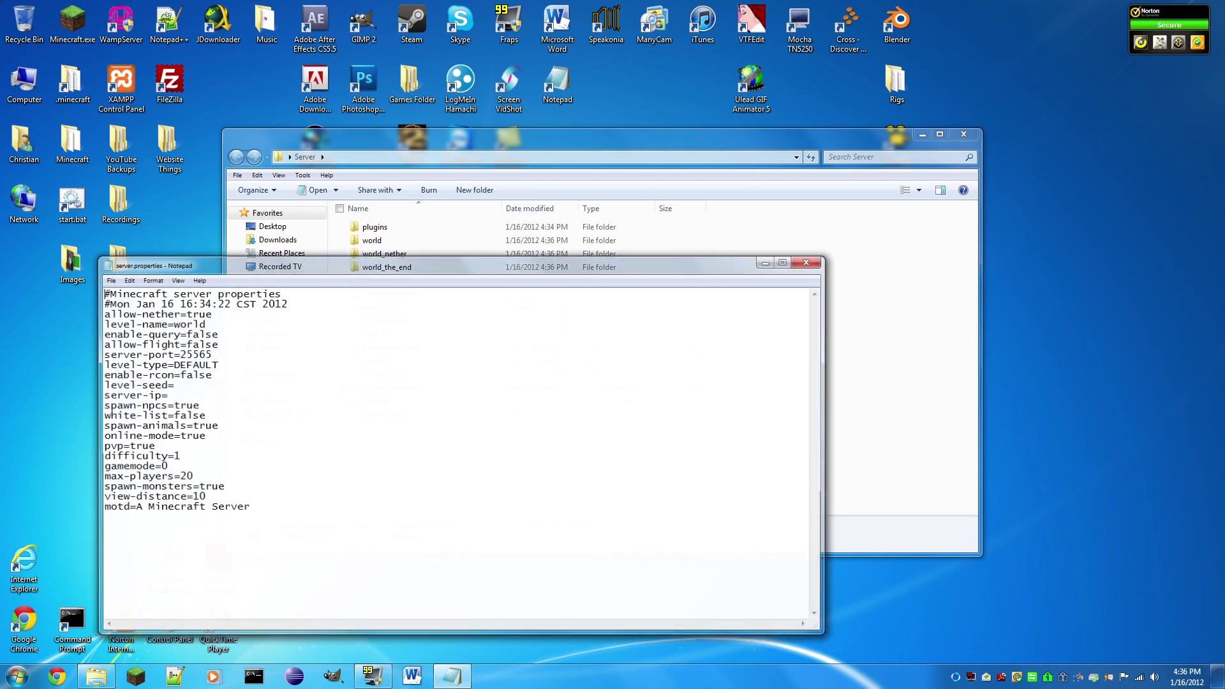
Step: Maximize Notepad and choose font size 48 for server.properties
{"action": "left_click", "coordinate": [785, 256]}
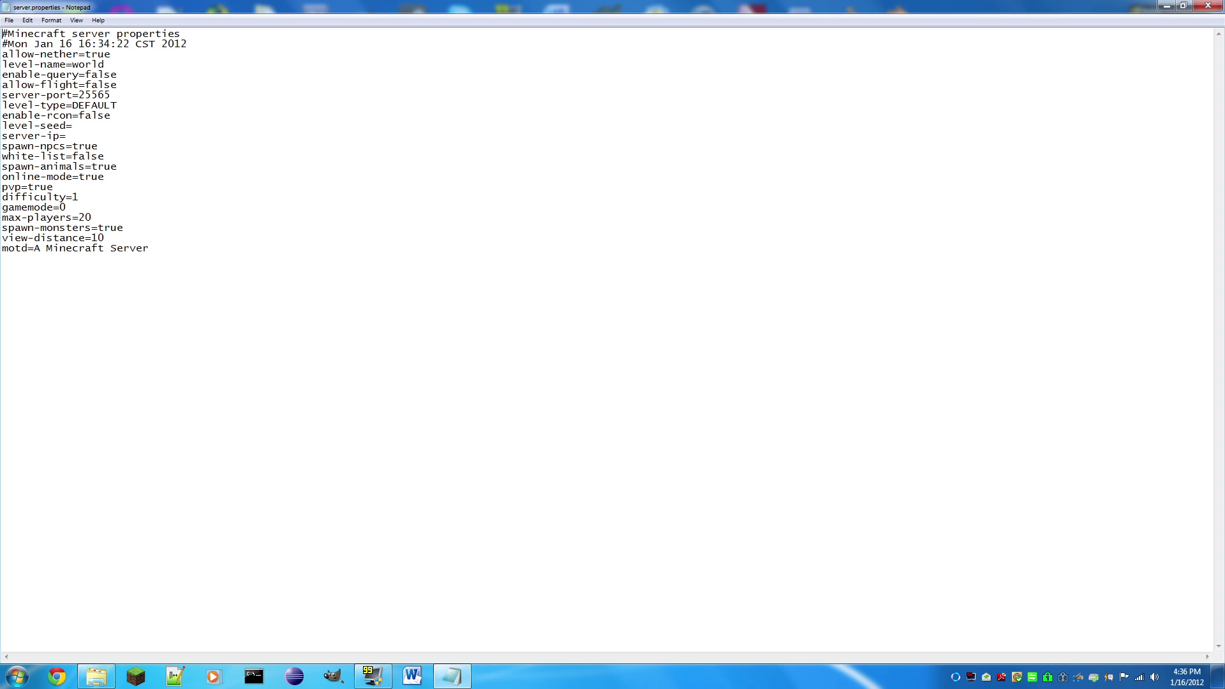
{"action": "left_click", "coordinate": [27, 20]}
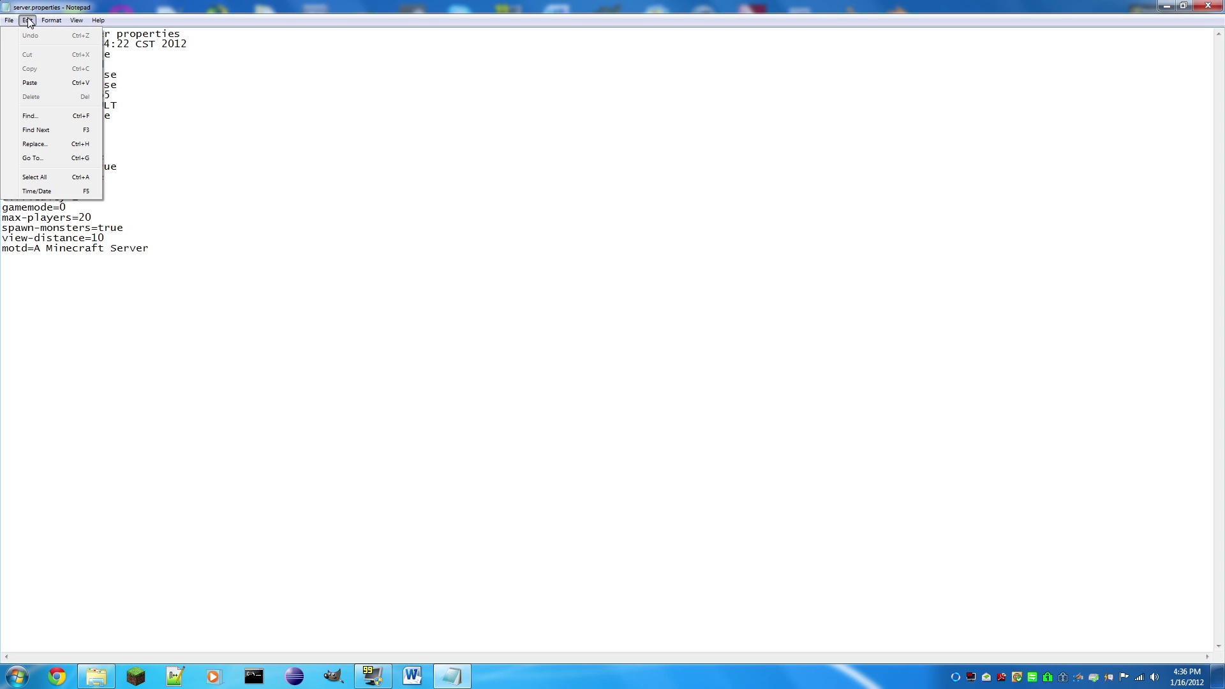
{"action": "left_click", "coordinate": [51, 20]}
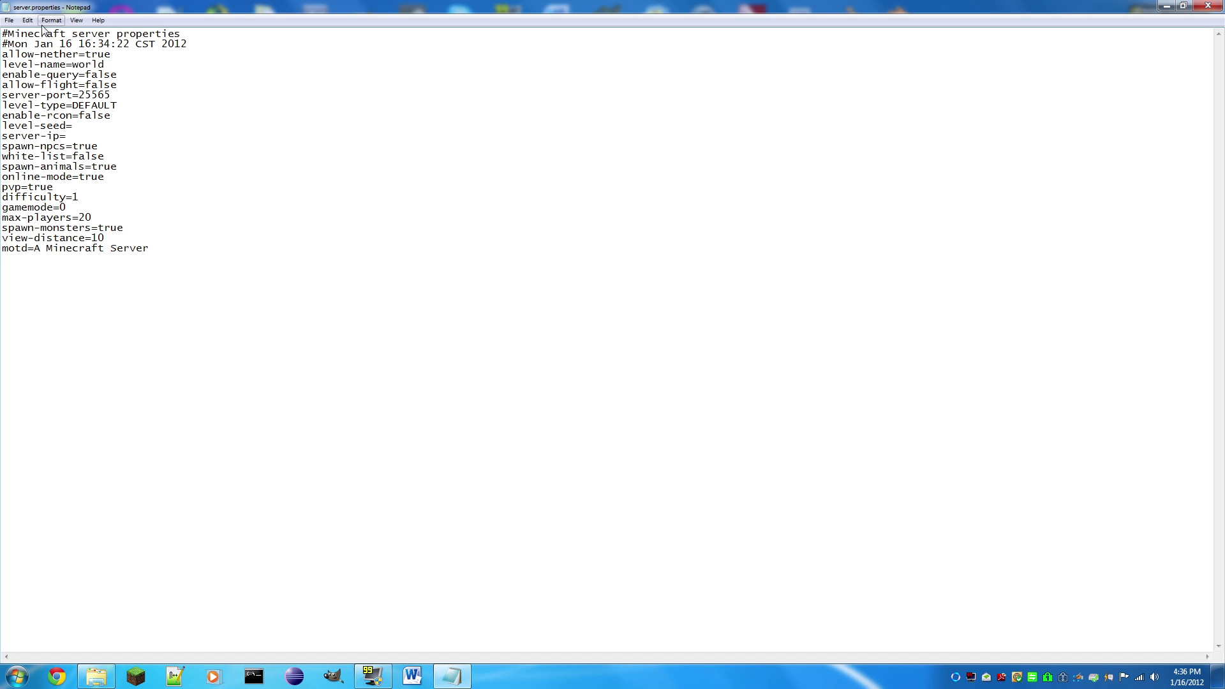
{"action": "left_click", "coordinate": [51, 20]}
{"action": "left_click", "coordinate": [48, 50]}
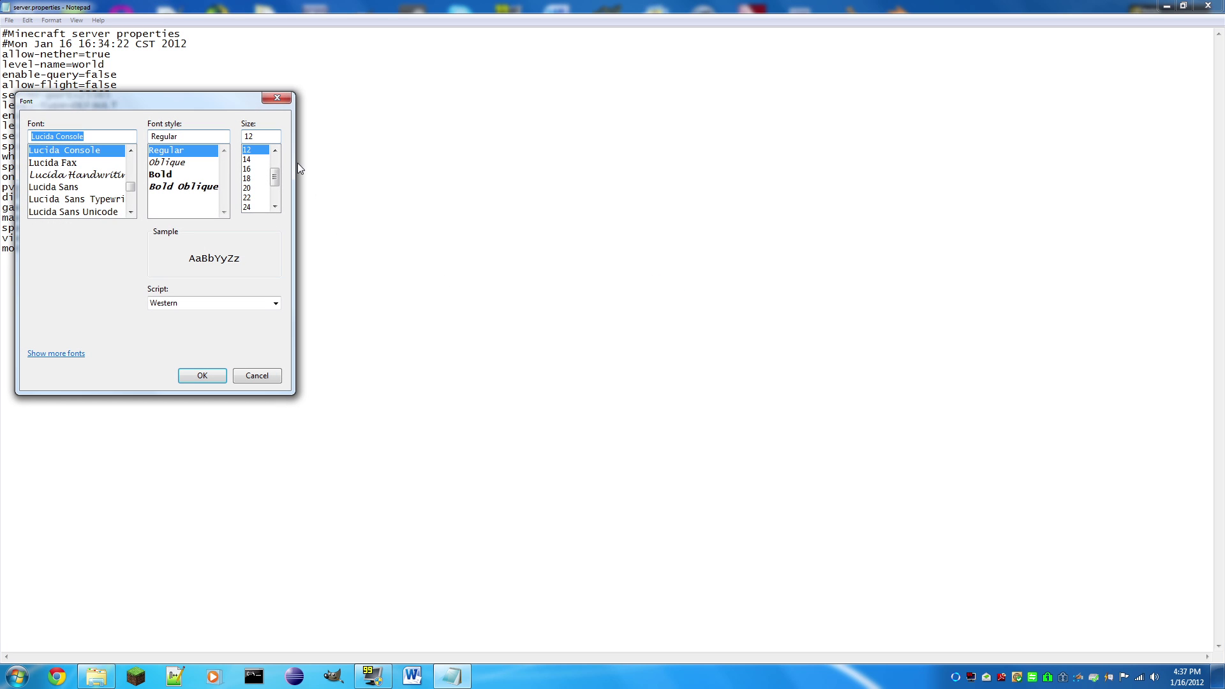
{"action": "scroll", "coordinate": [257, 200], "scroll_direction": "down", "scroll_amount": 5}
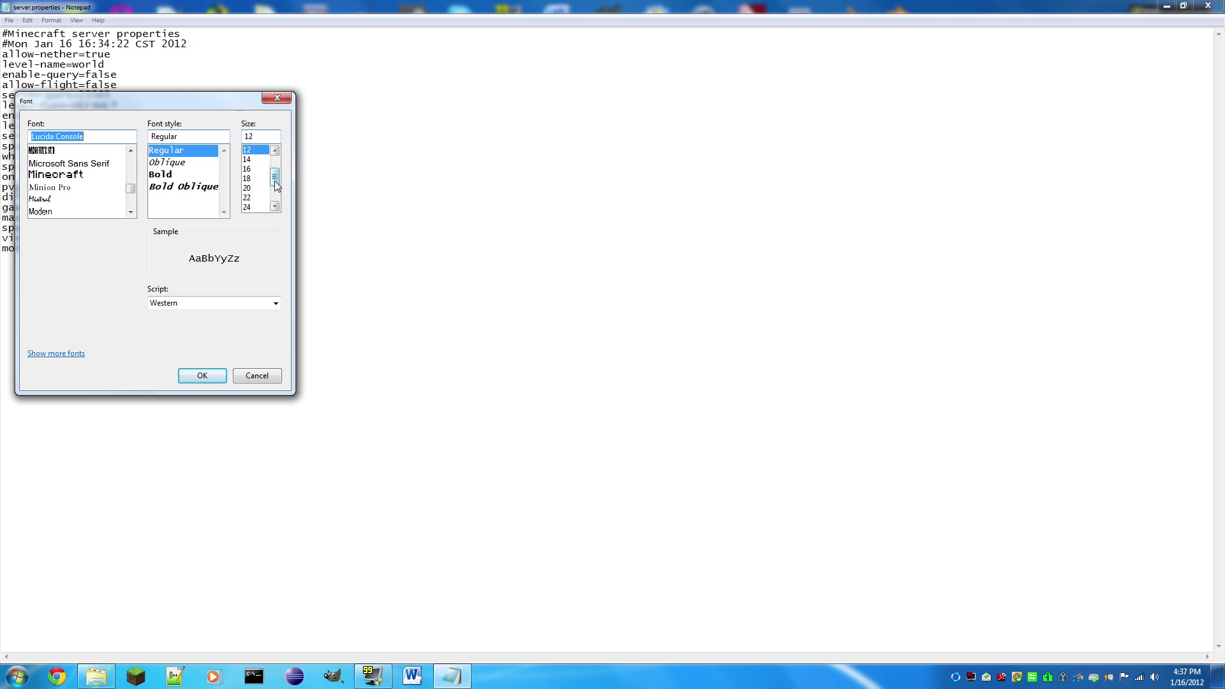
{"action": "left_click", "coordinate": [258, 199]}
Step: Apply the size-48 font, then try level-name 'Sexyness' before restoring 'world'
{"action": "left_click", "coordinate": [203, 375]}
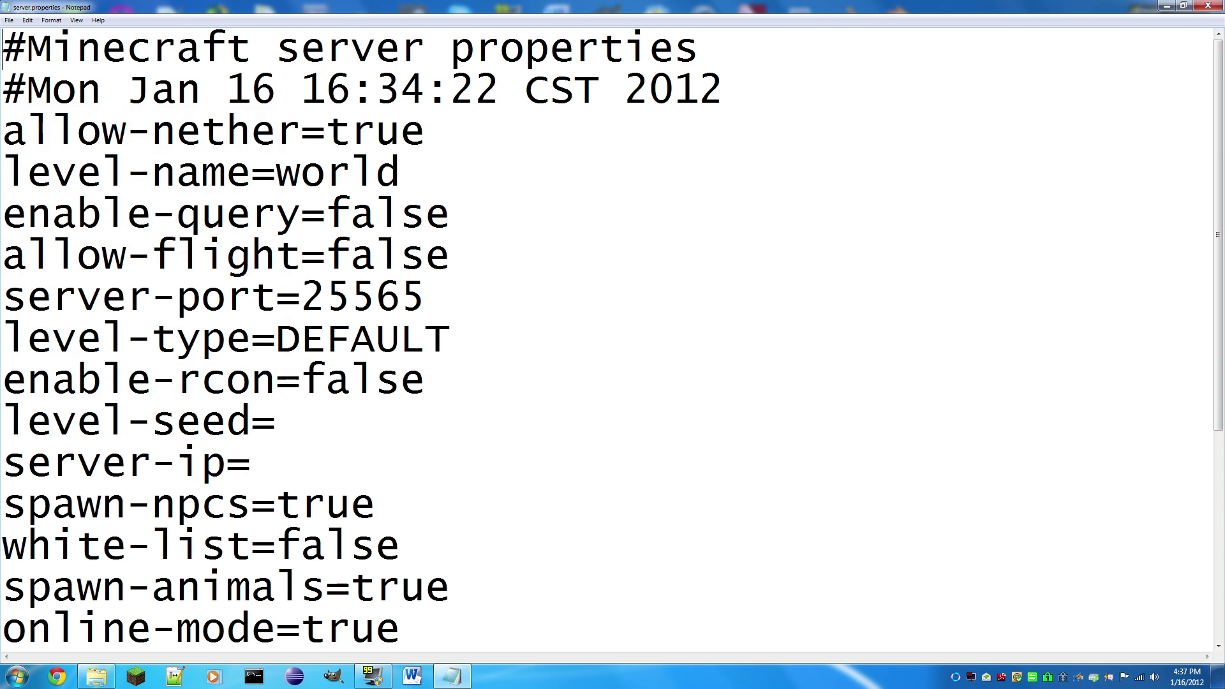
{"action": "left_click", "coordinate": [426, 132]}
{"action": "key", "text": "shift+Left"}
{"action": "key", "text": "shift+Left"}
{"action": "key", "text": "shift+Left"}
{"action": "key", "text": "shift+Left"}
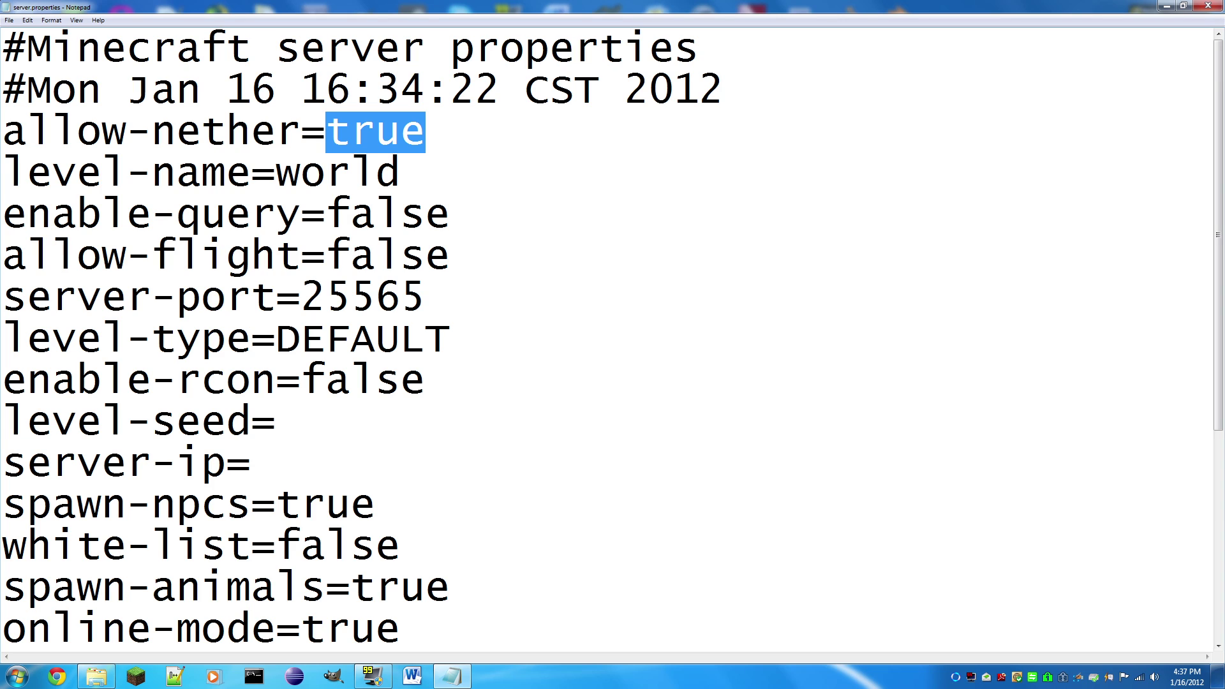
{"action": "left_click", "coordinate": [400, 174]}
{"action": "key", "text": "shift+Left"}
{"action": "key", "text": "shift+Left"}
{"action": "key", "text": "shift+Left"}
{"action": "key", "text": "shift+Left"}
{"action": "key", "text": "shift+Left"}
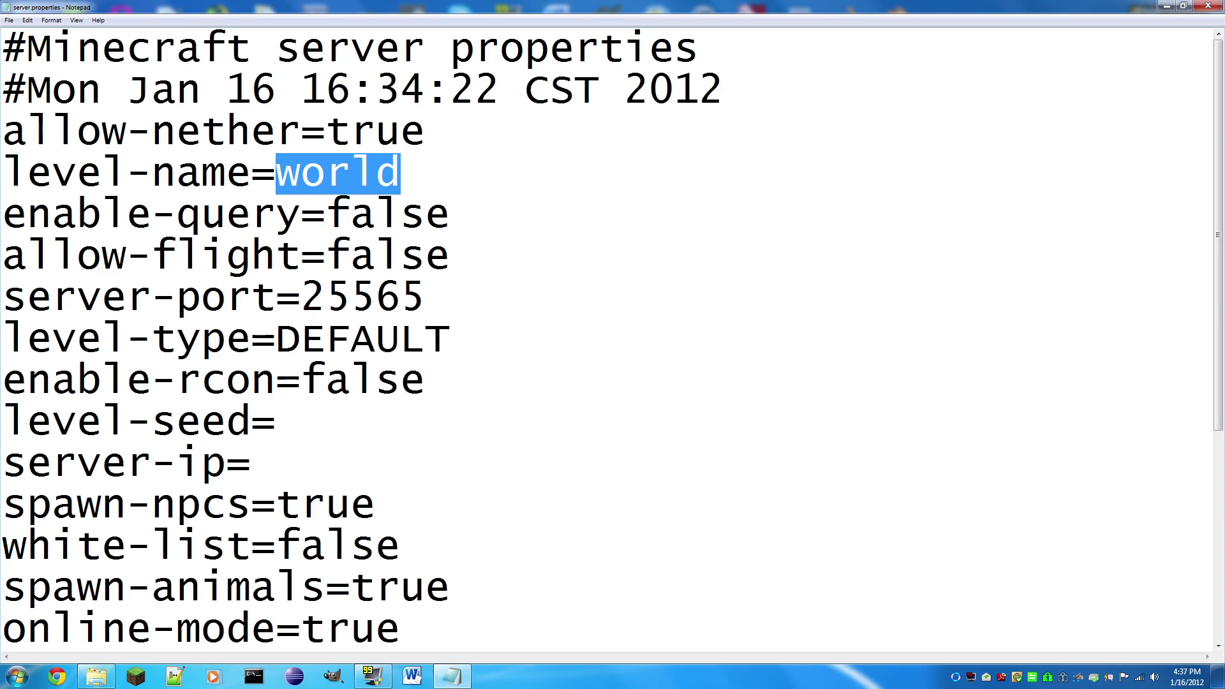
{"action": "type", "text": "Sexyness"}
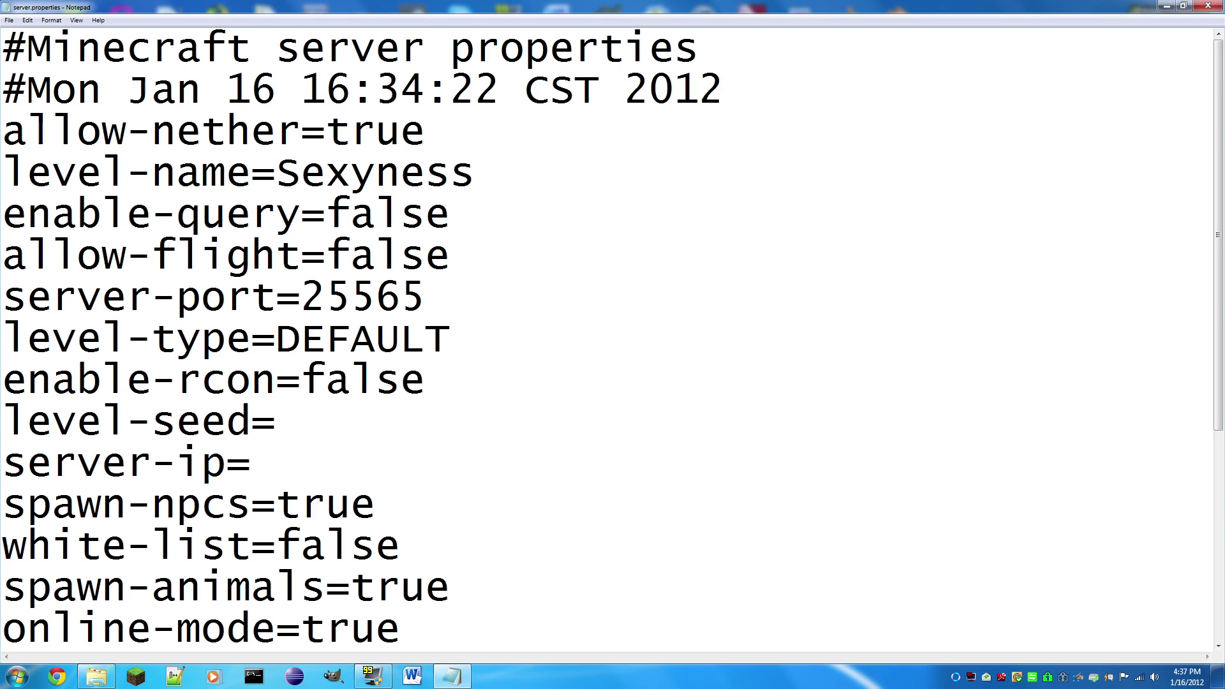
{"action": "key", "text": "shift+Left"}
{"action": "key", "text": "shift+Left"}
{"action": "key", "text": "shift+Left"}
{"action": "key", "text": "shift+Left"}
{"action": "key", "text": "shift+Left"}
{"action": "key", "text": "shift+Left"}
{"action": "key", "text": "shift+Left"}
{"action": "key", "text": "shift+Left"}
{"action": "type", "text": "world"}
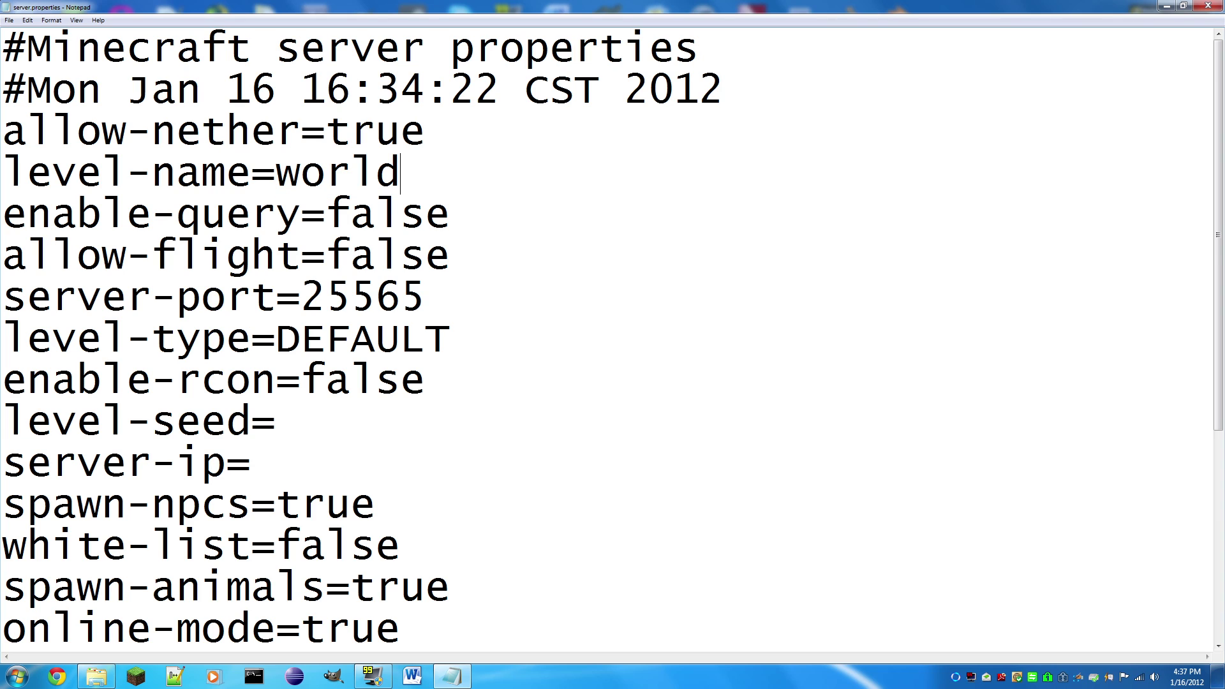
Step: Change allow-flight from false to true
{"action": "key", "text": "Down"}
{"action": "key", "text": "End"}
{"action": "key", "text": "shift+Left"}
{"action": "key", "text": "shift+Left"}
{"action": "key", "text": "shift+Left"}
{"action": "key", "text": "shift+Left"}
{"action": "key", "text": "shift+Left"}
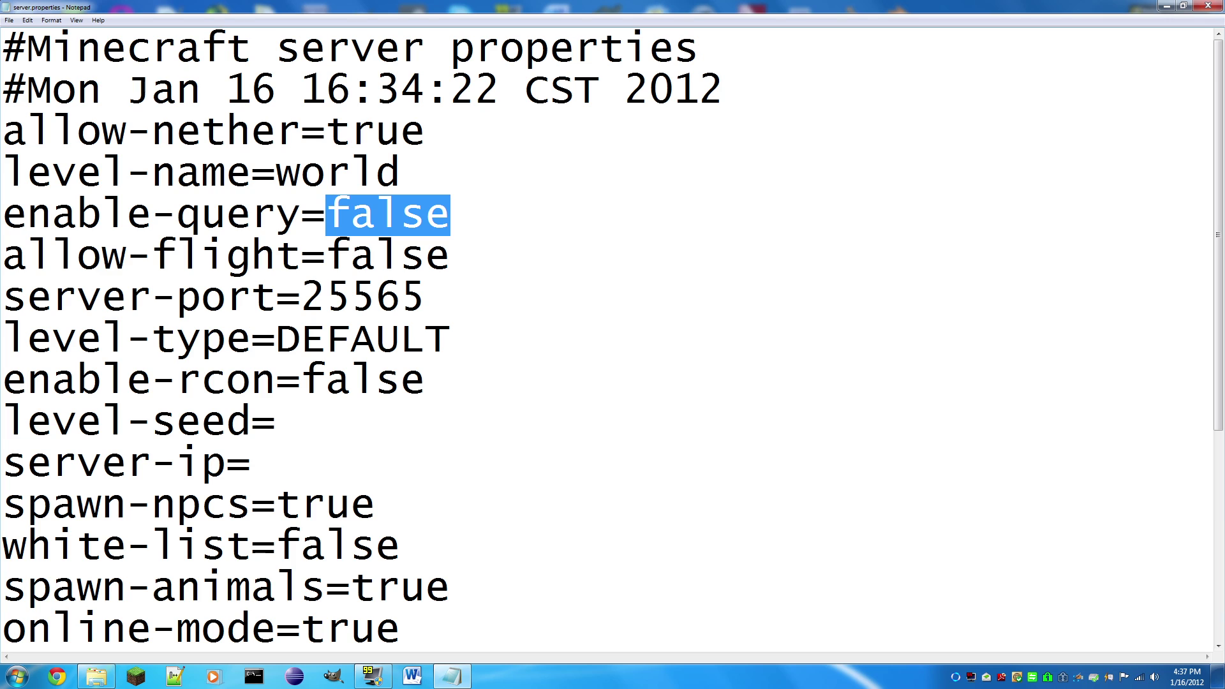
{"action": "key", "text": "Down"}
{"action": "key", "text": "End"}
{"action": "key", "text": "ctrl+shift+Left"}
{"action": "key", "text": "ctrl+shift+Left"}
{"action": "key", "text": "ctrl+shift+Left"}
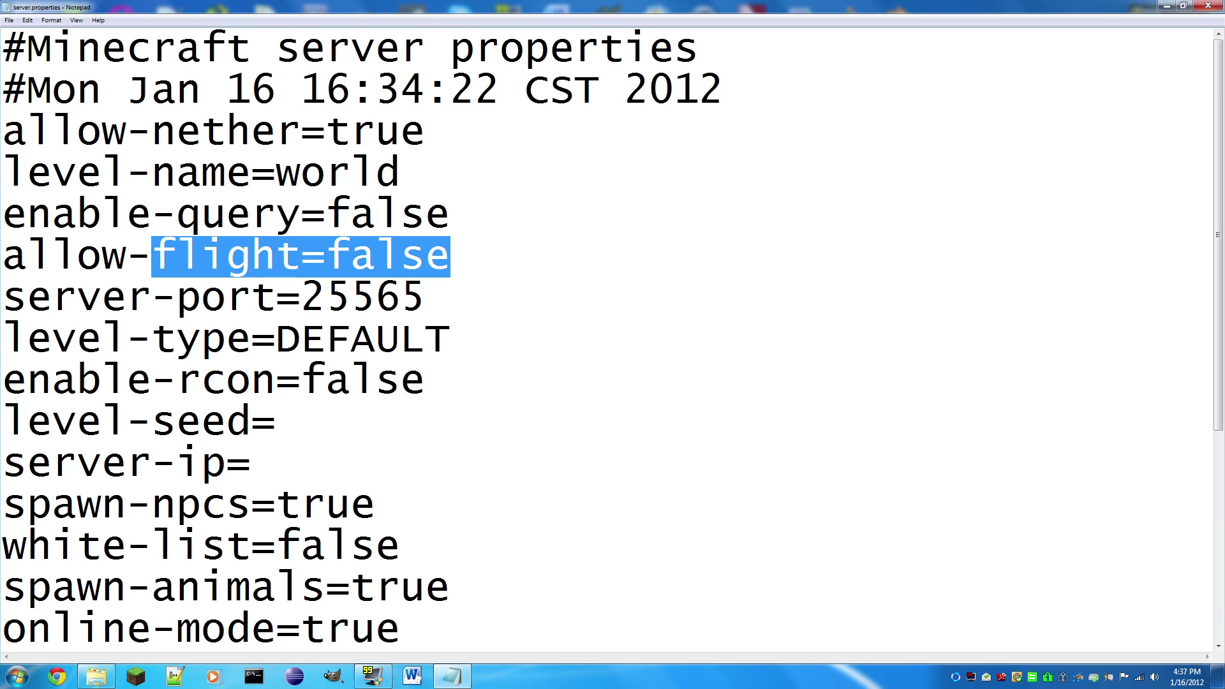
{"action": "key", "text": "End"}
{"action": "key", "text": "shift+Left"}
{"action": "key", "text": "shift+Left"}
{"action": "key", "text": "shift+Left"}
{"action": "key", "text": "shift+Left"}
{"action": "key", "text": "shift+Left"}
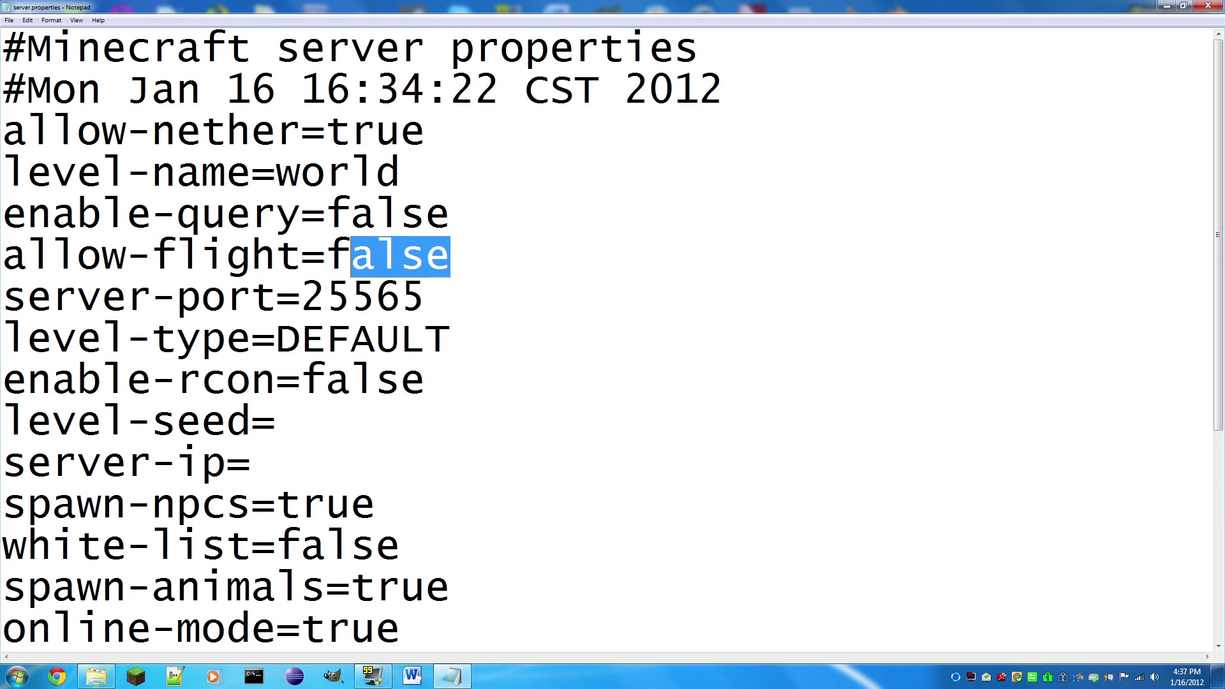
{"action": "type", "text": "true"}
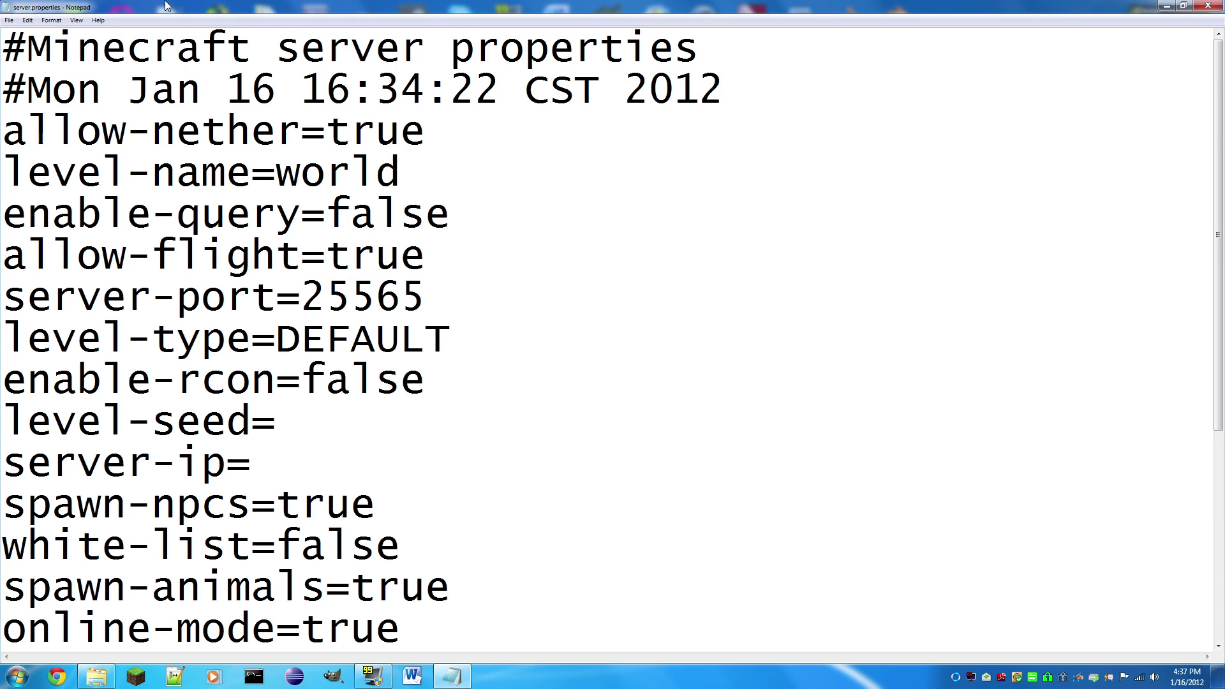
Step: Change server-port to 25564, then restore it to 25565
{"action": "key", "text": "Down"}
{"action": "key", "text": "ctrl+shift+Left"}
{"action": "key", "text": "Right"}
{"action": "key", "text": "BackSpace"}
{"action": "type", "text": "4"}
{"action": "key", "text": "BackSpace"}
{"action": "type", "text": "5"}
{"action": "left_click_drag", "start_coordinate": [451, 340], "coordinate": [276, 339]}
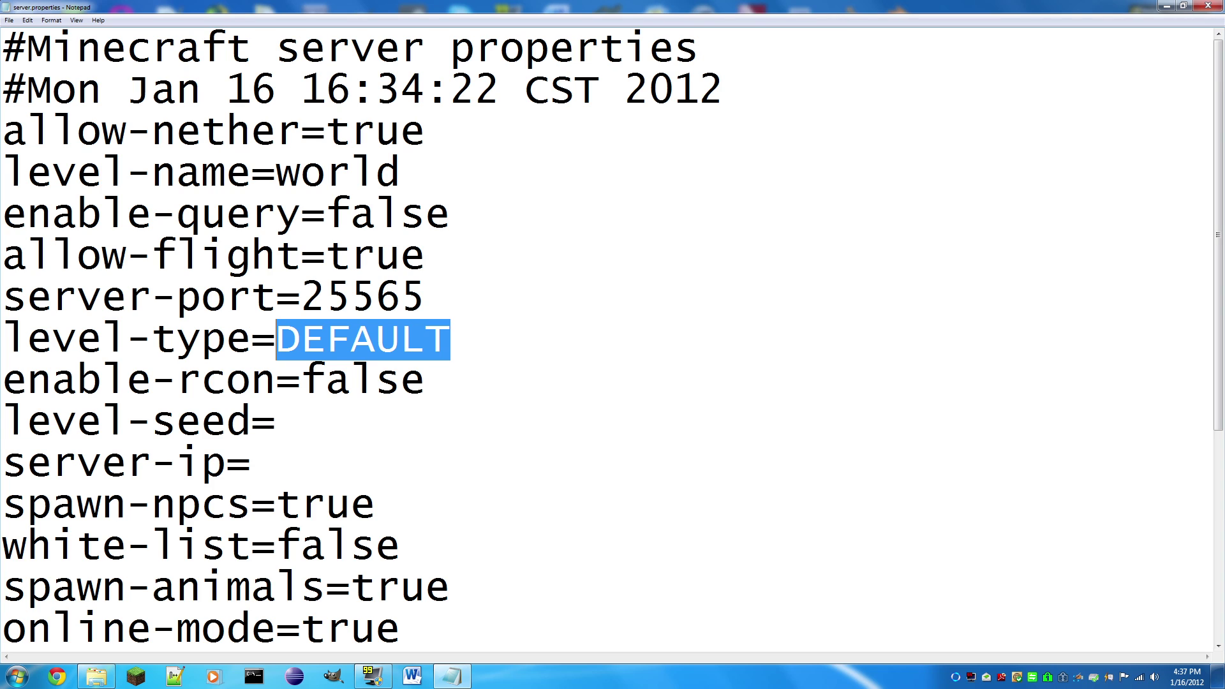
Step: Replace level-type DEFAULT with FLAT, then revert it to DEFAULT
{"action": "type", "text": "FLAT"}
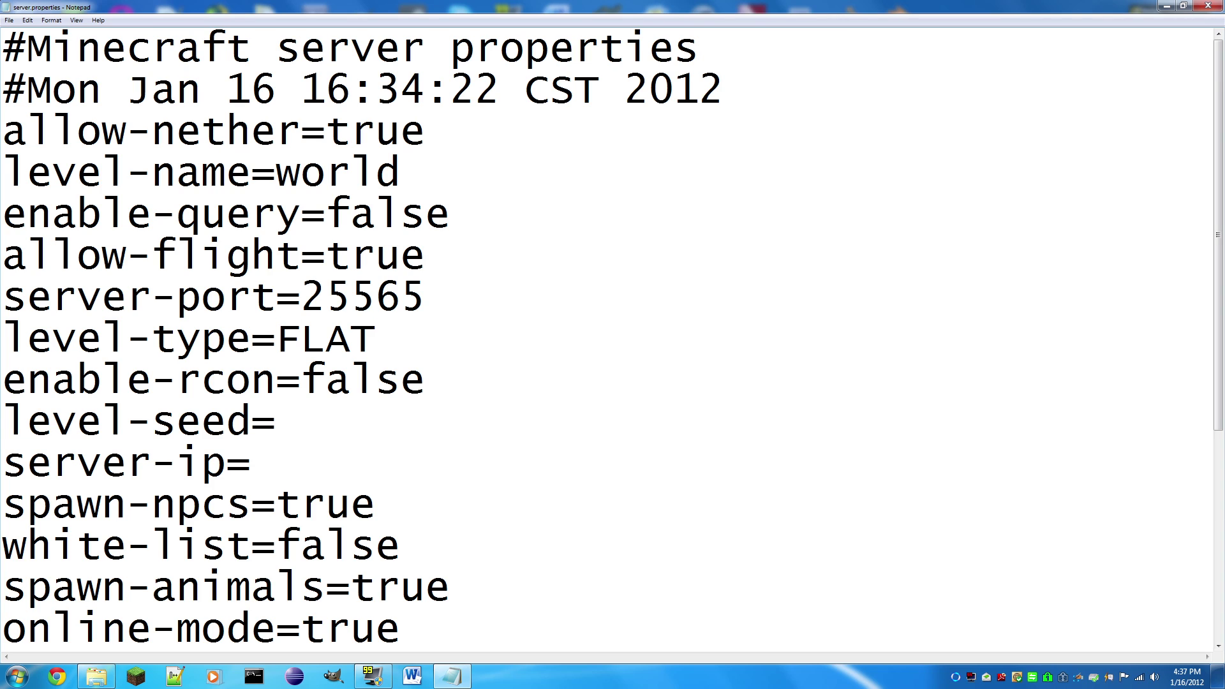
{"action": "key", "text": "BackSpace"}
{"action": "key", "text": "BackSpace"}
{"action": "key", "text": "BackSpace"}
{"action": "key", "text": "BackSpace"}
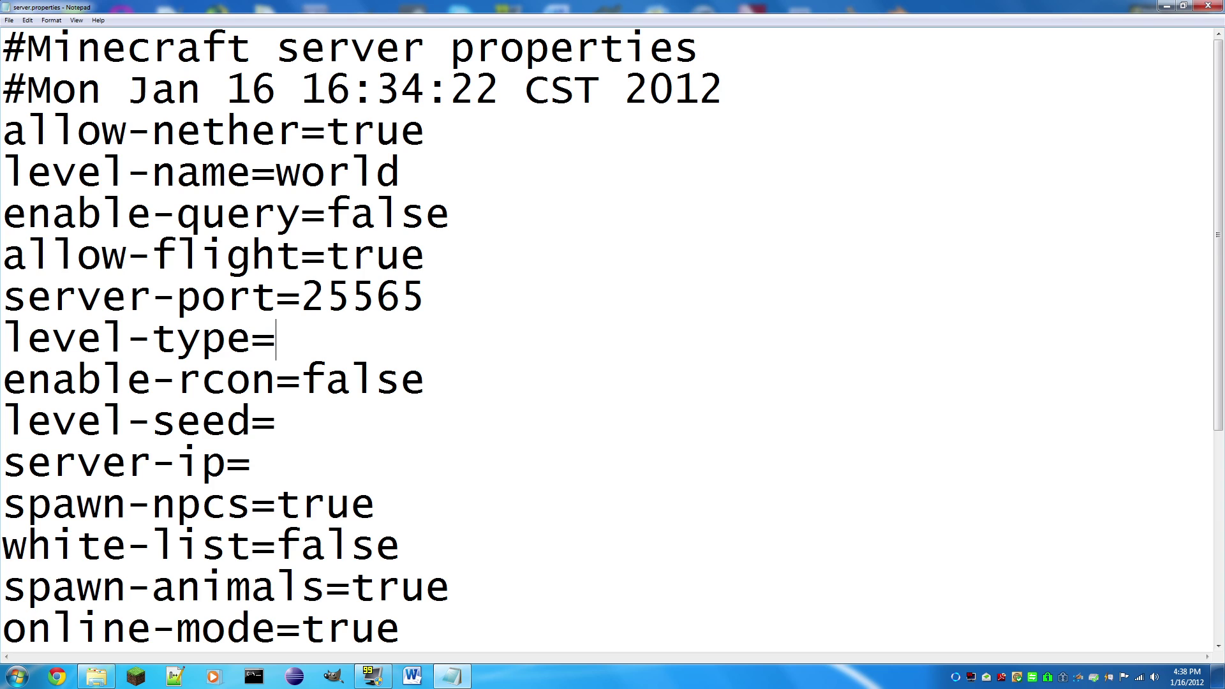
{"action": "type", "text": "DEFAULT"}
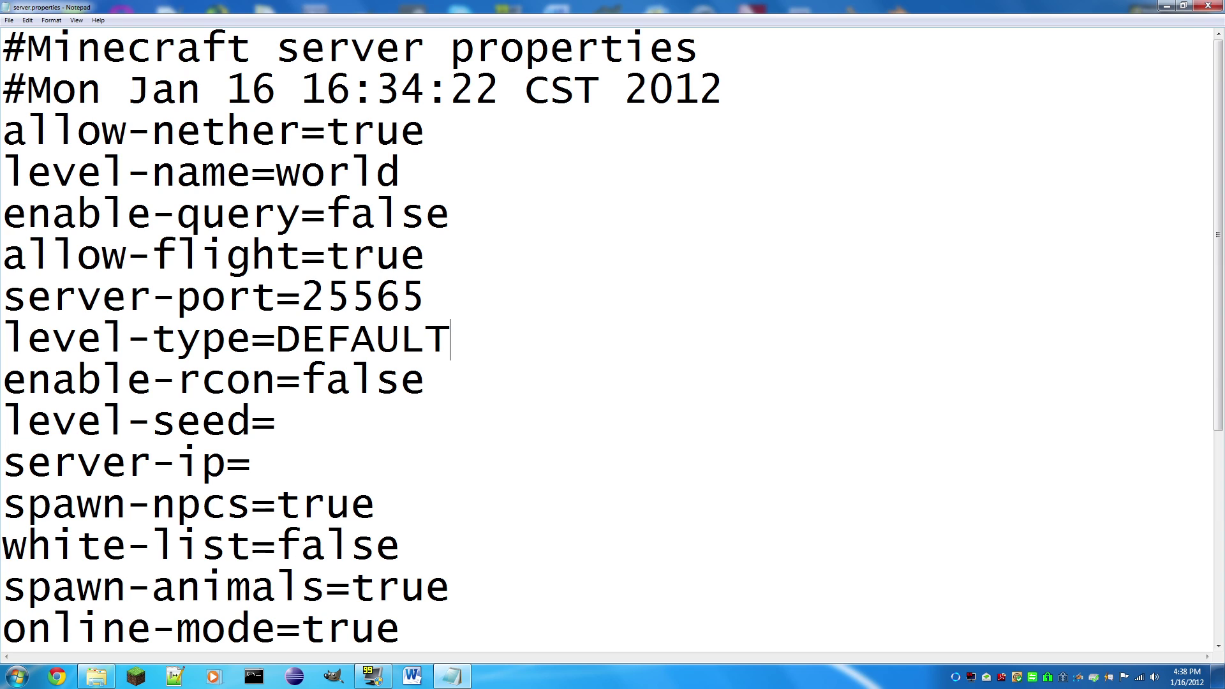
Step: Enter SEXY as the level-seed value
{"action": "scroll", "coordinate": [612, 338], "scroll_direction": "down", "scroll_amount": 1}
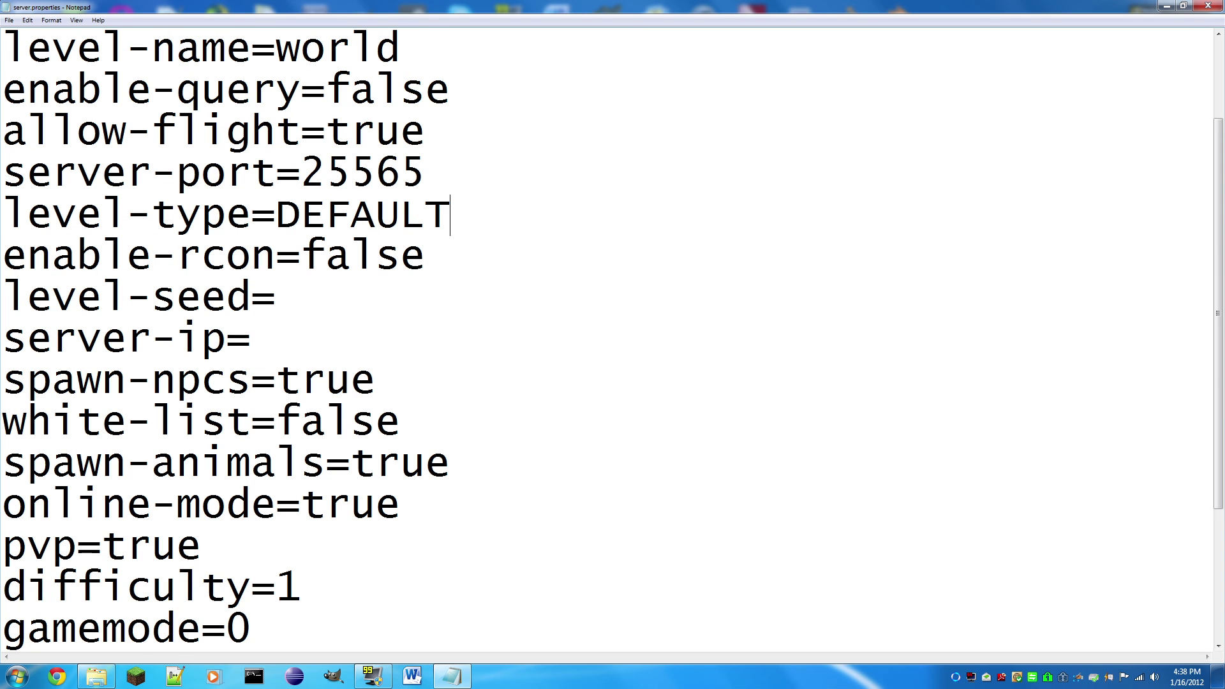
{"action": "left_click_drag", "start_coordinate": [425, 256], "coordinate": [301, 256]}
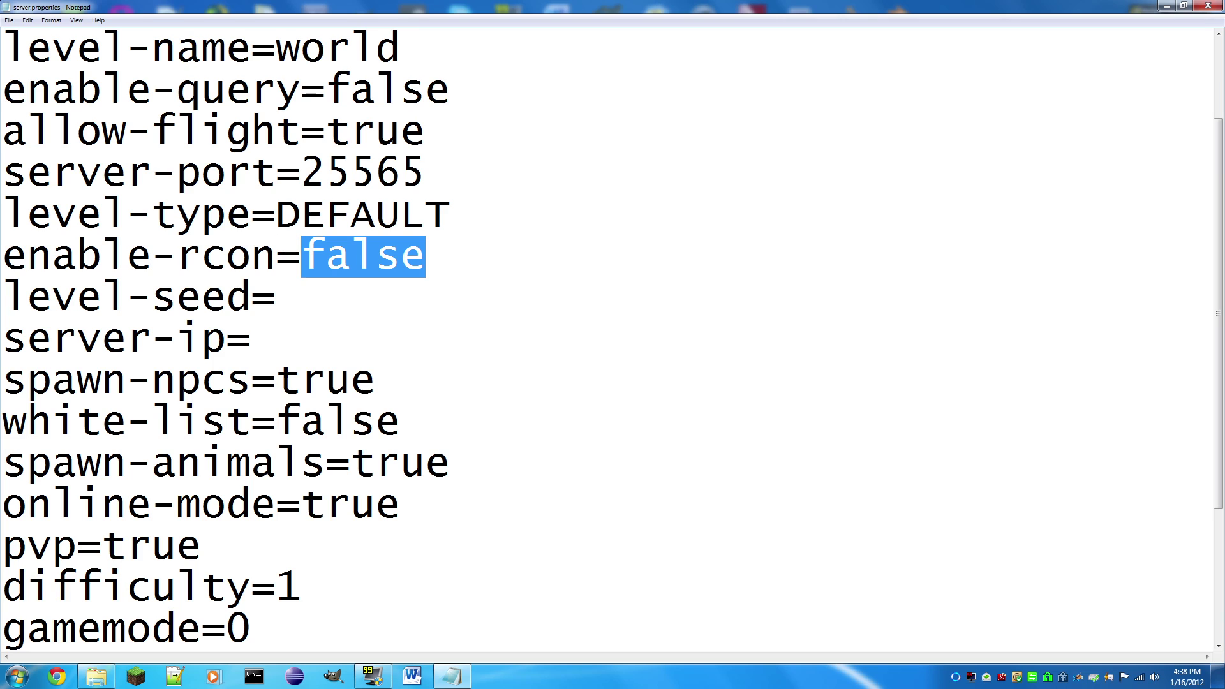
{"action": "left_click", "coordinate": [276, 296]}
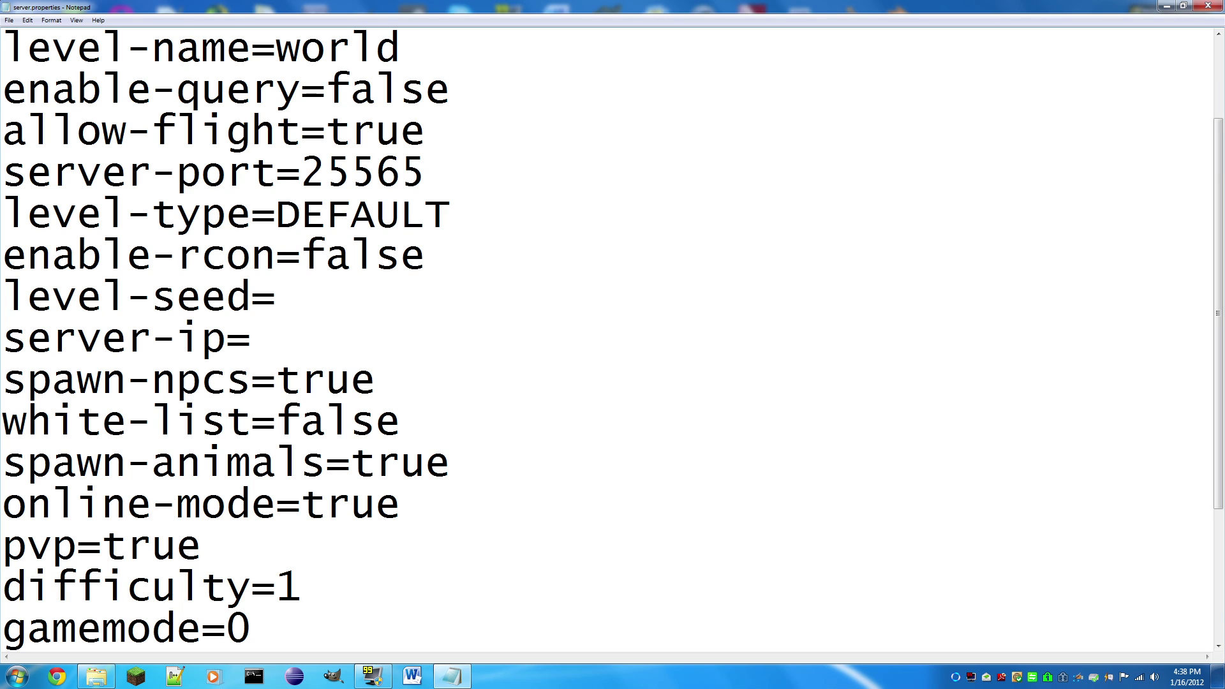
{"action": "type", "text": "SEXY"}
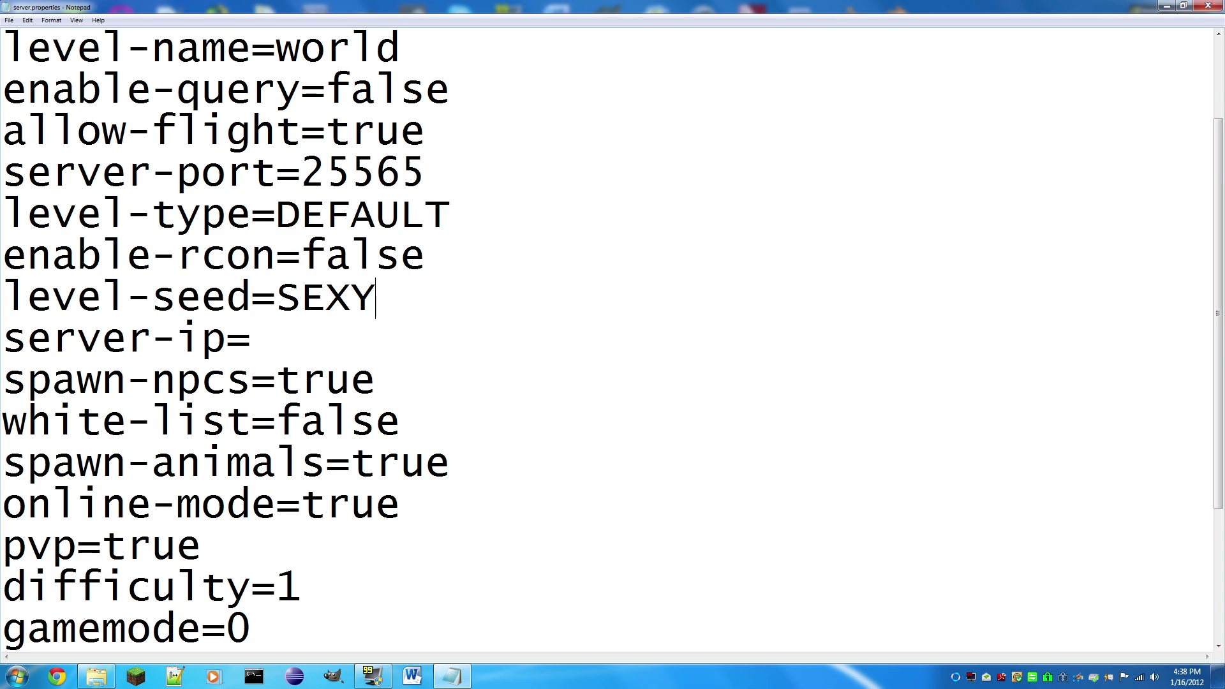
{"action": "left_click", "coordinate": [251, 340]}
Step: Launch cmd.exe from a Start Menu search and stretch the console to full height
{"action": "left_click", "coordinate": [17, 676]}
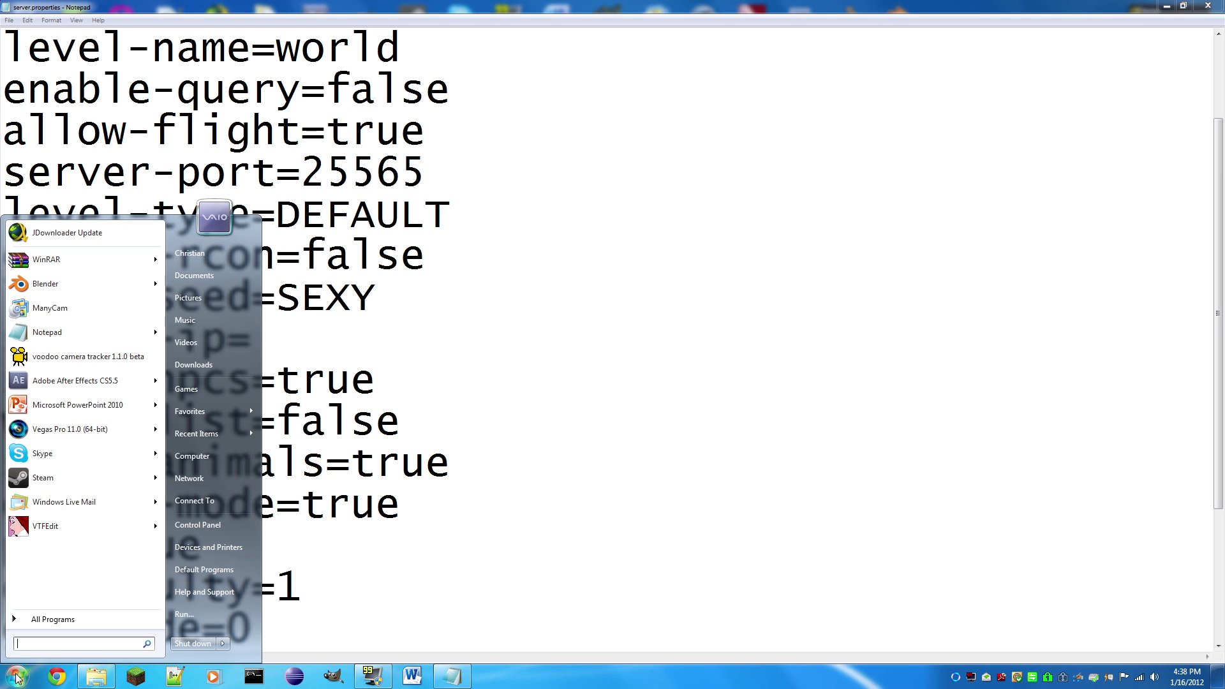
{"action": "type", "text": "cmd"}
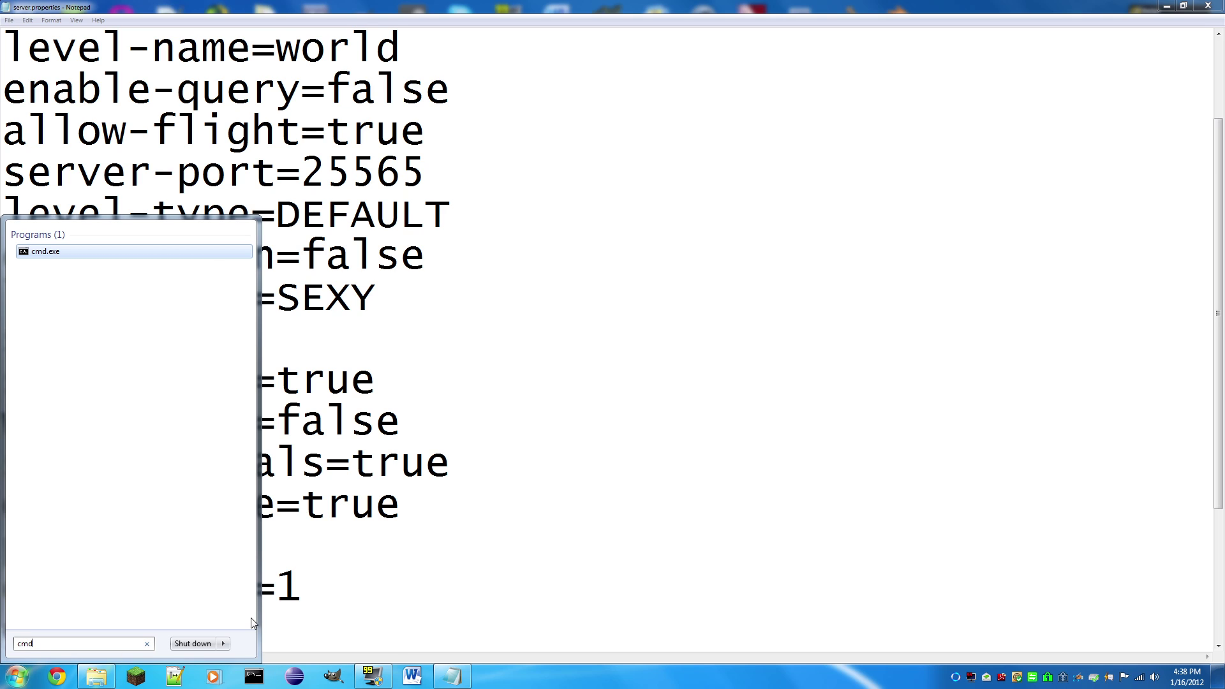
{"action": "key", "text": "Escape"}
{"action": "left_click", "coordinate": [17, 676]}
{"action": "type", "text": "cmd"}
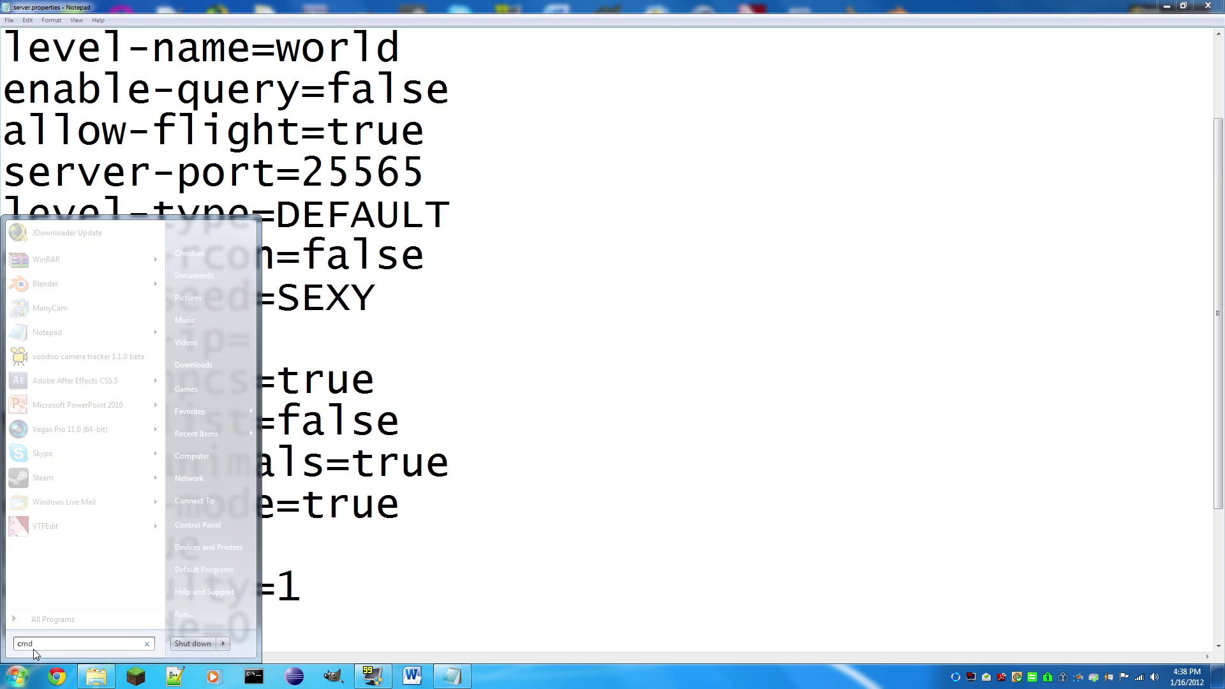
{"action": "left_click", "coordinate": [46, 252]}
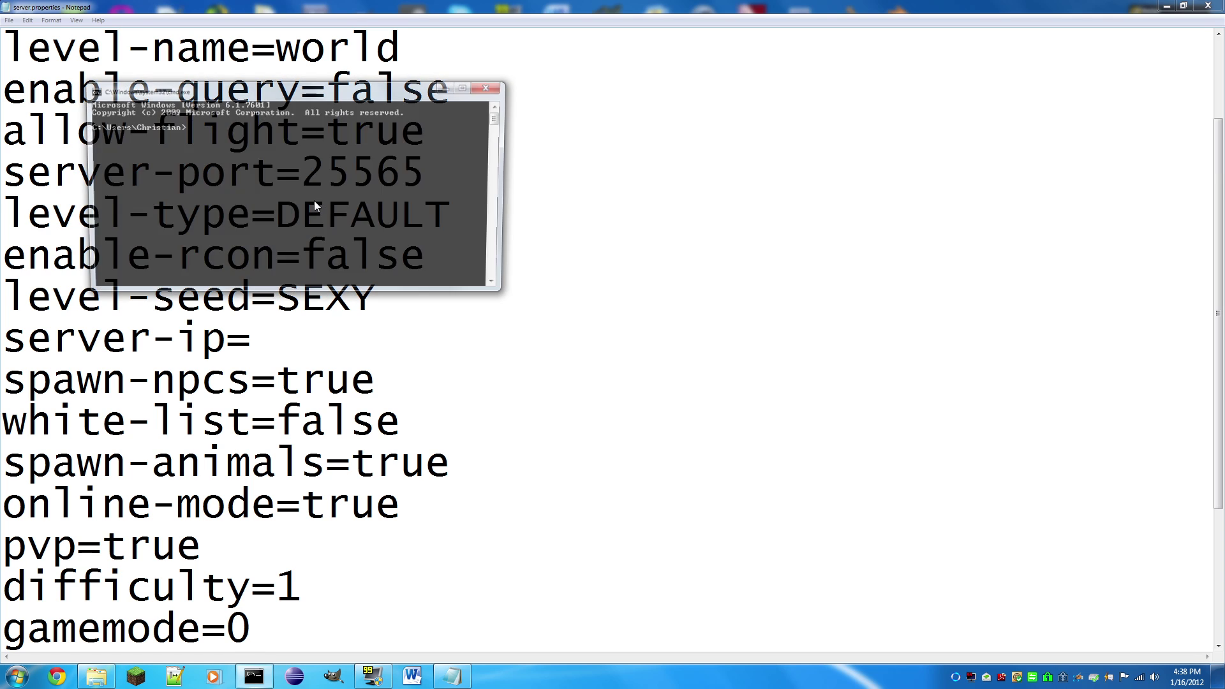
{"action": "left_click", "coordinate": [468, 88]}
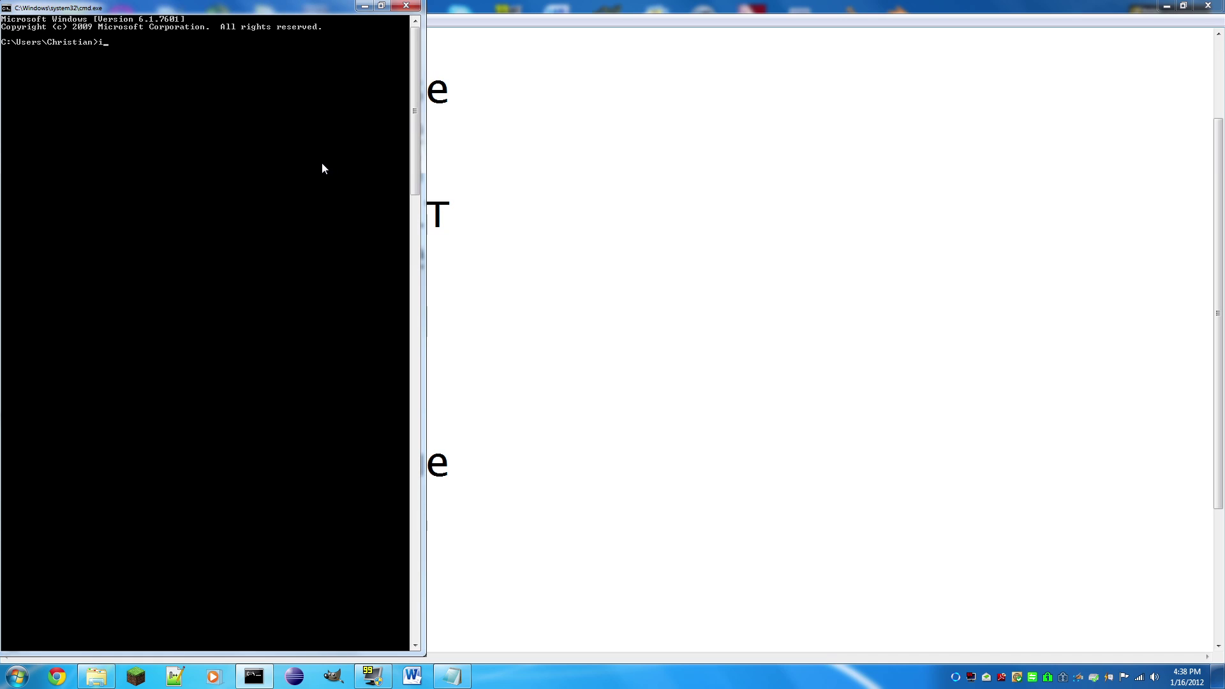
Step: Run ipconfig to read the IPv4 address, then close the console
{"action": "type", "text": "ipconfig"}
{"action": "key", "text": "Return"}
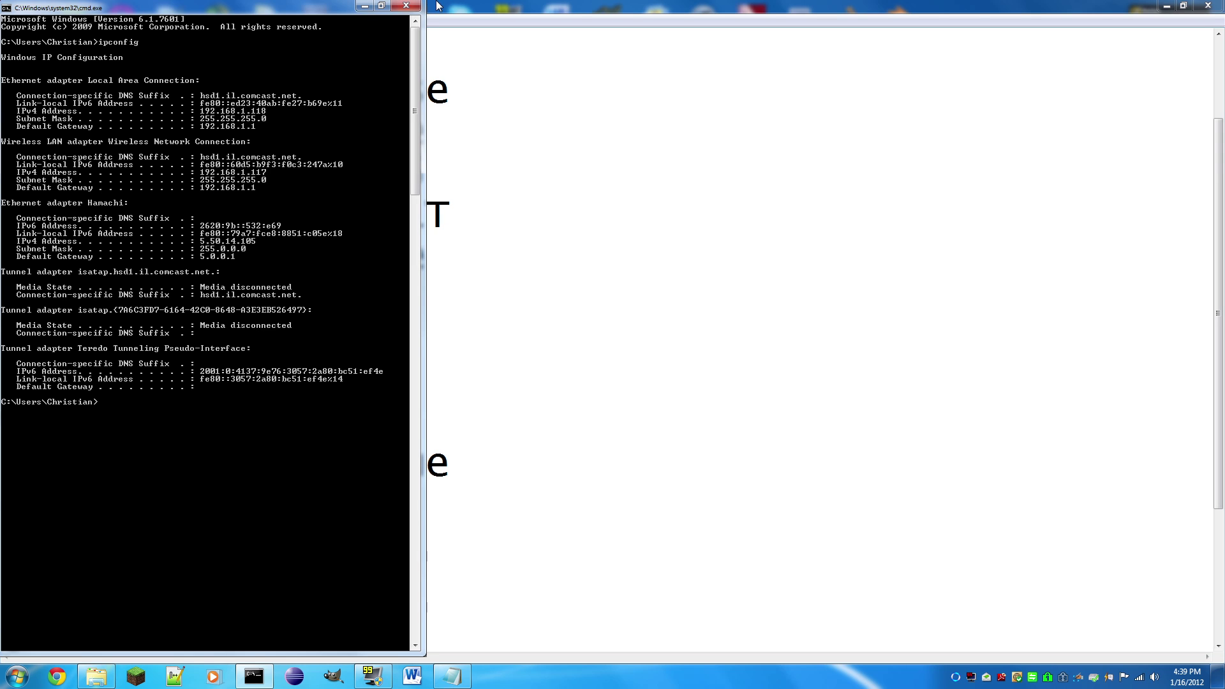
{"action": "left_click", "coordinate": [406, 6]}
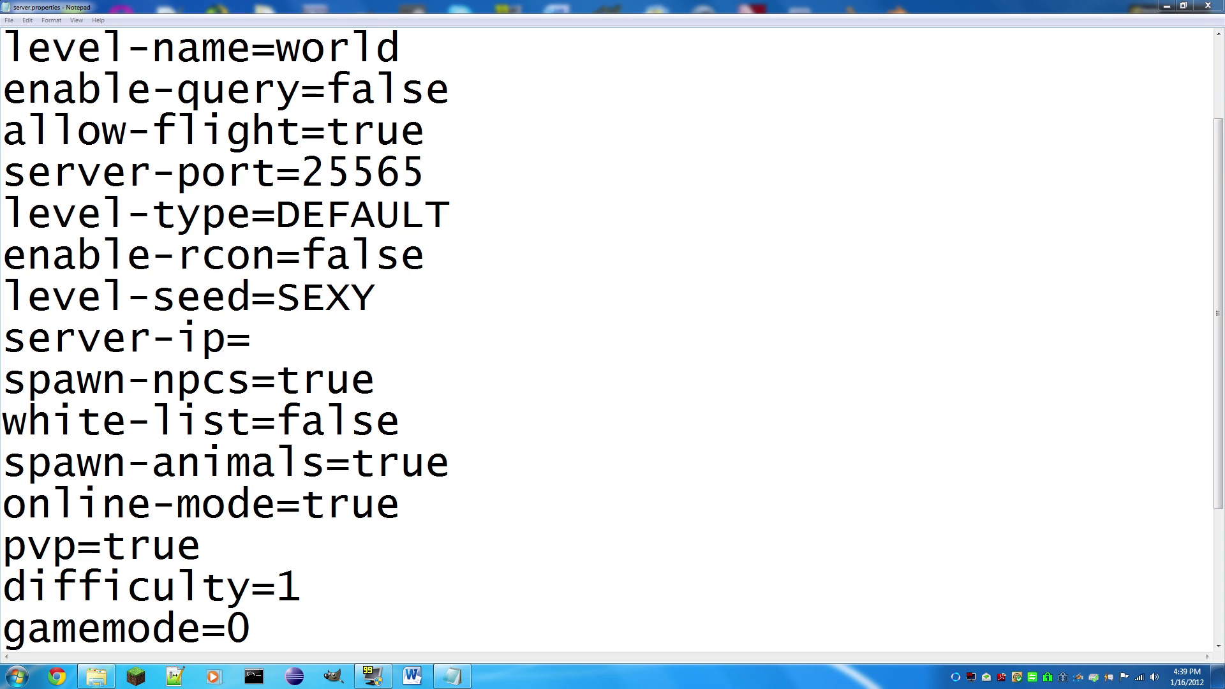
Step: Enter server-ip 192.168.1.117 and set spawn-npcs to false
{"action": "type", "text": "1"}
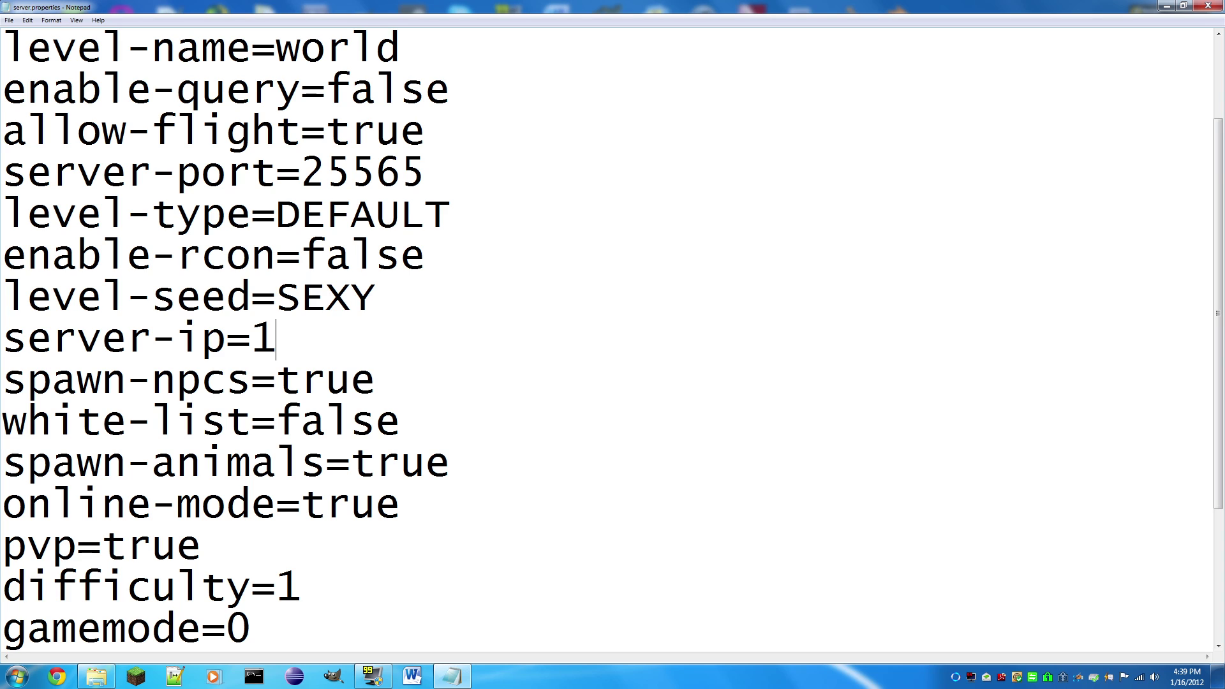
{"action": "type", "text": "92.168.1.117"}
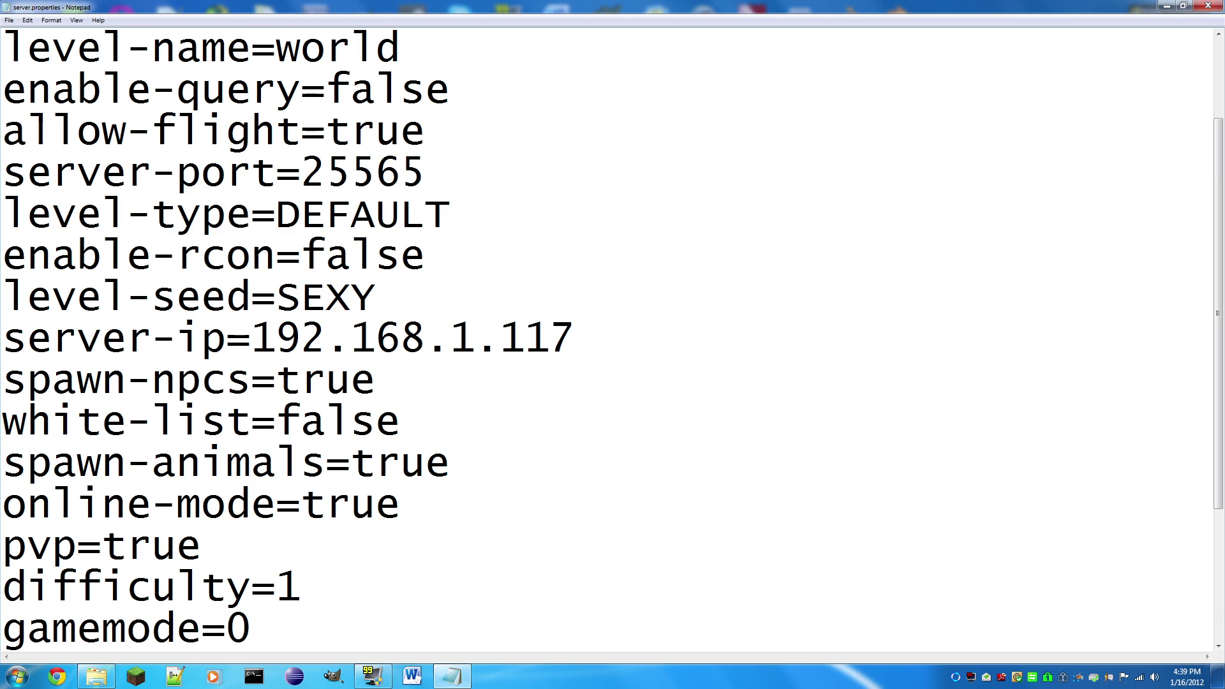
{"action": "key", "text": "Down"}
{"action": "key", "text": "shift+Left"}
{"action": "key", "text": "shift+Left"}
{"action": "key", "text": "shift+Left"}
{"action": "key", "text": "shift+Left"}
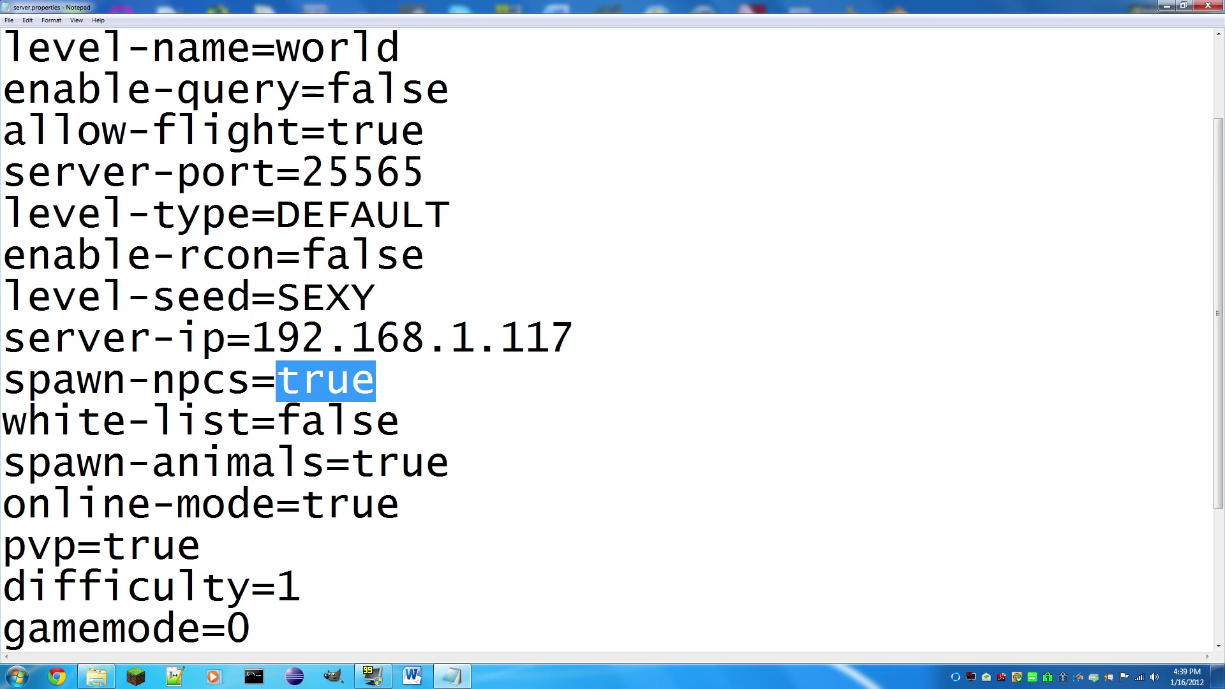
{"action": "type", "text": "false"}
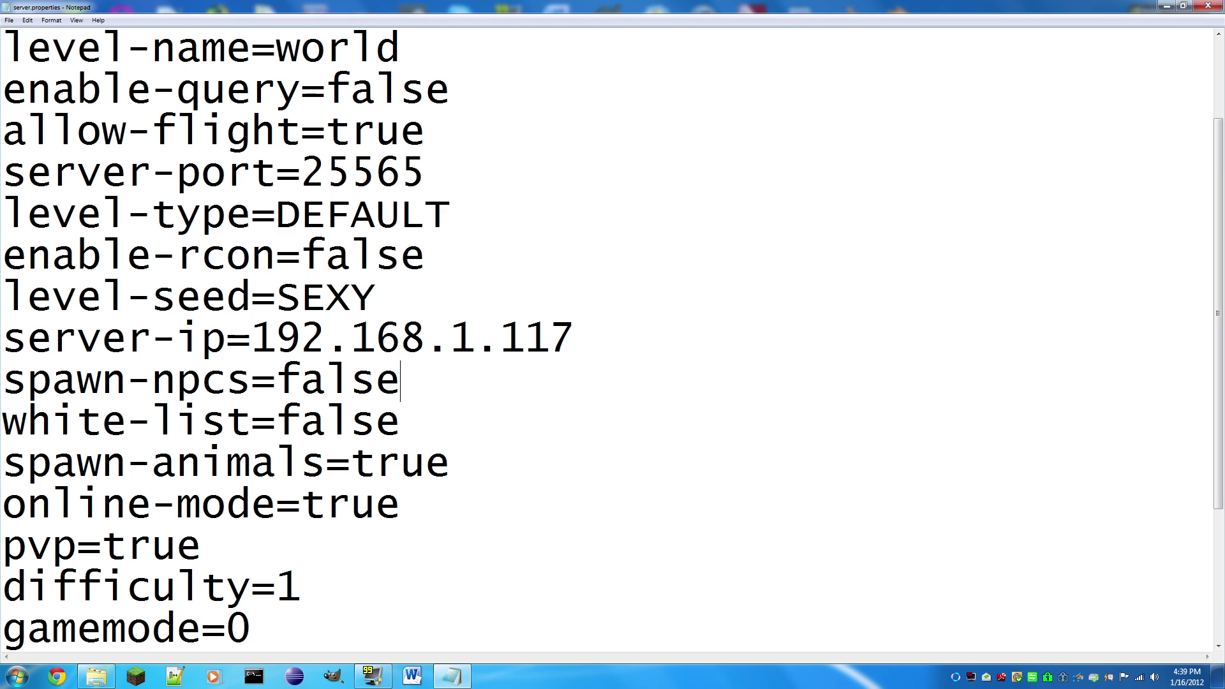
{"action": "key", "text": "BackSpace"}
{"action": "key", "text": "BackSpace"}
{"action": "key", "text": "BackSpace"}
{"action": "key", "text": "BackSpace"}
{"action": "key", "text": "BackSpace"}
{"action": "type", "text": "true"}
{"action": "key", "text": "BackSpace"}
{"action": "key", "text": "BackSpace"}
{"action": "key", "text": "BackSpace"}
{"action": "key", "text": "BackSpace"}
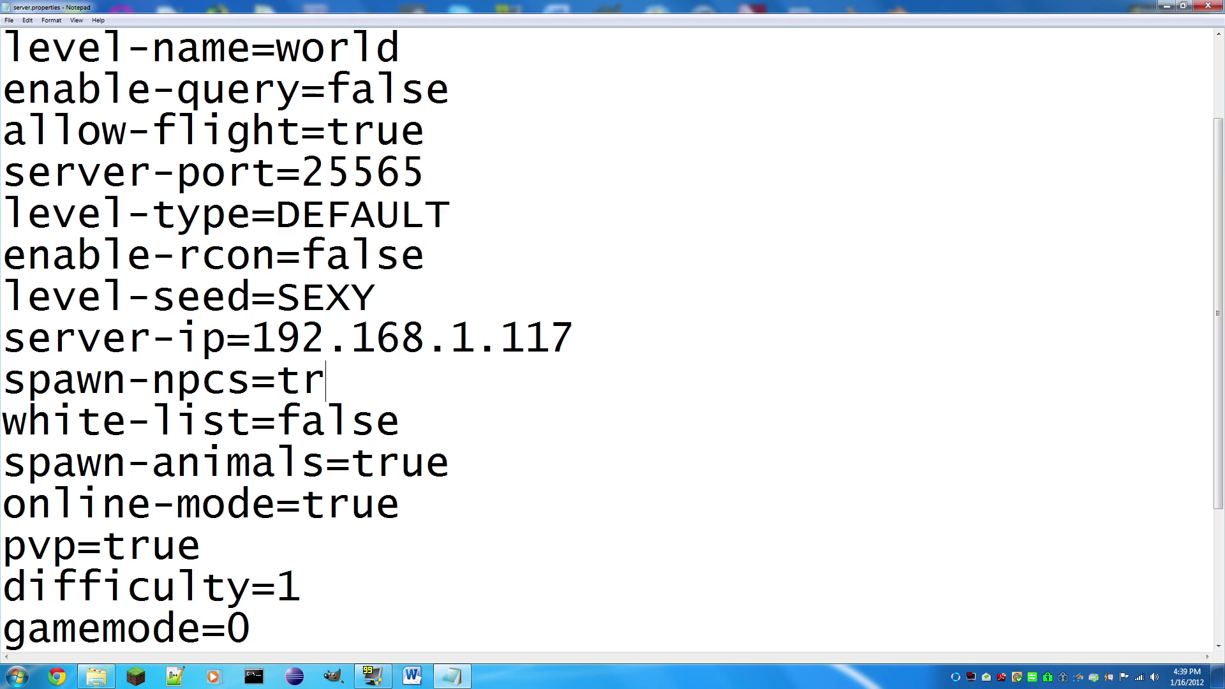
{"action": "type", "text": "false"}
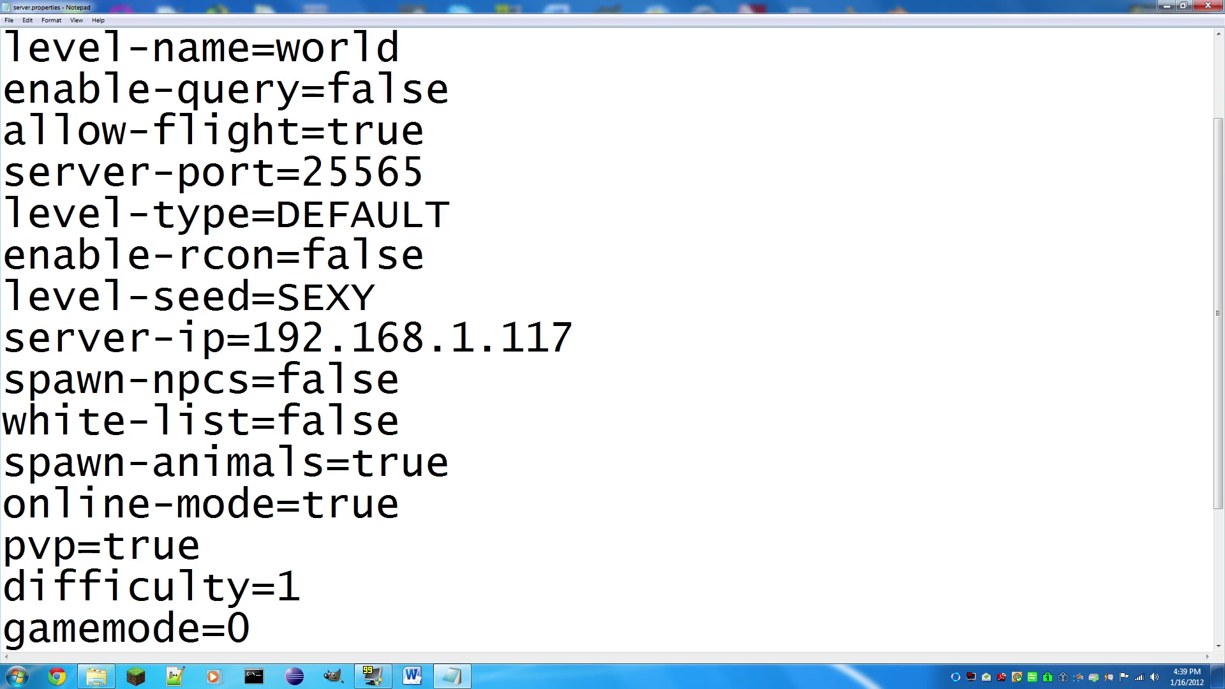
Step: Set white-list to true and spawn-animals to false
{"action": "scroll", "coordinate": [612, 338], "scroll_direction": "down", "scroll_amount": 1}
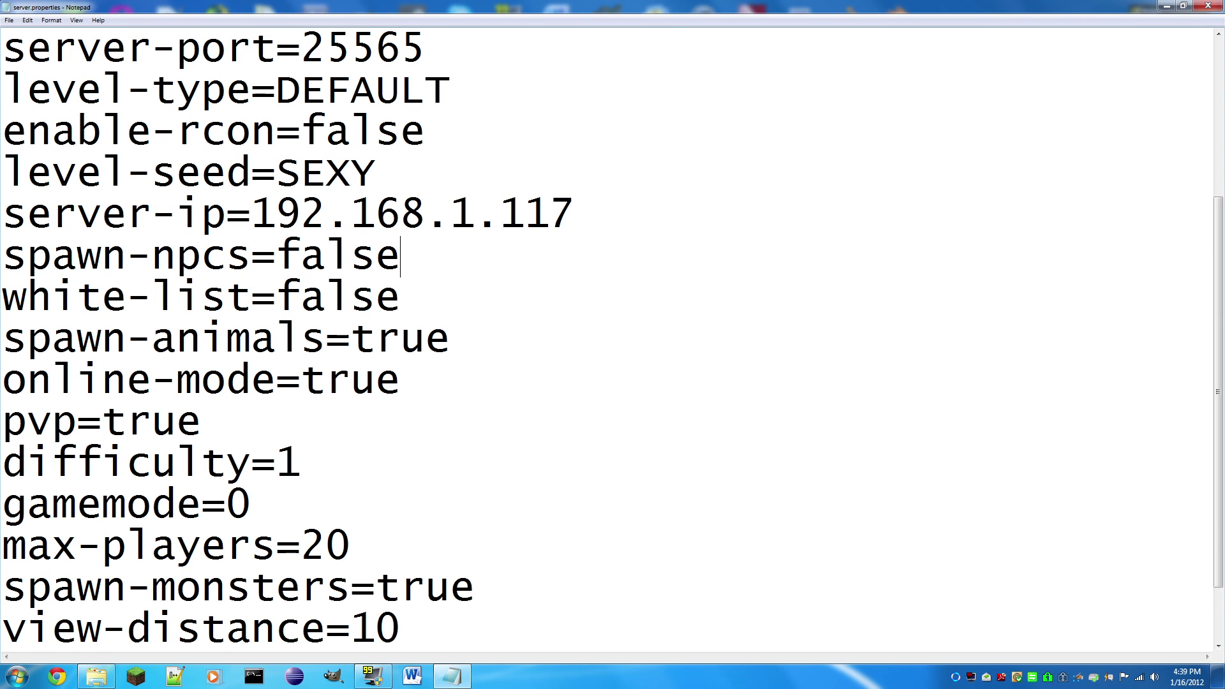
{"action": "key", "text": "Down"}
{"action": "key", "text": "shift+Left"}
{"action": "key", "text": "shift+Left"}
{"action": "key", "text": "shift+Left"}
{"action": "key", "text": "shift+Left"}
{"action": "key", "text": "shift+Left"}
{"action": "key", "text": "shift+Left"}
{"action": "key", "text": "shift+Right"}
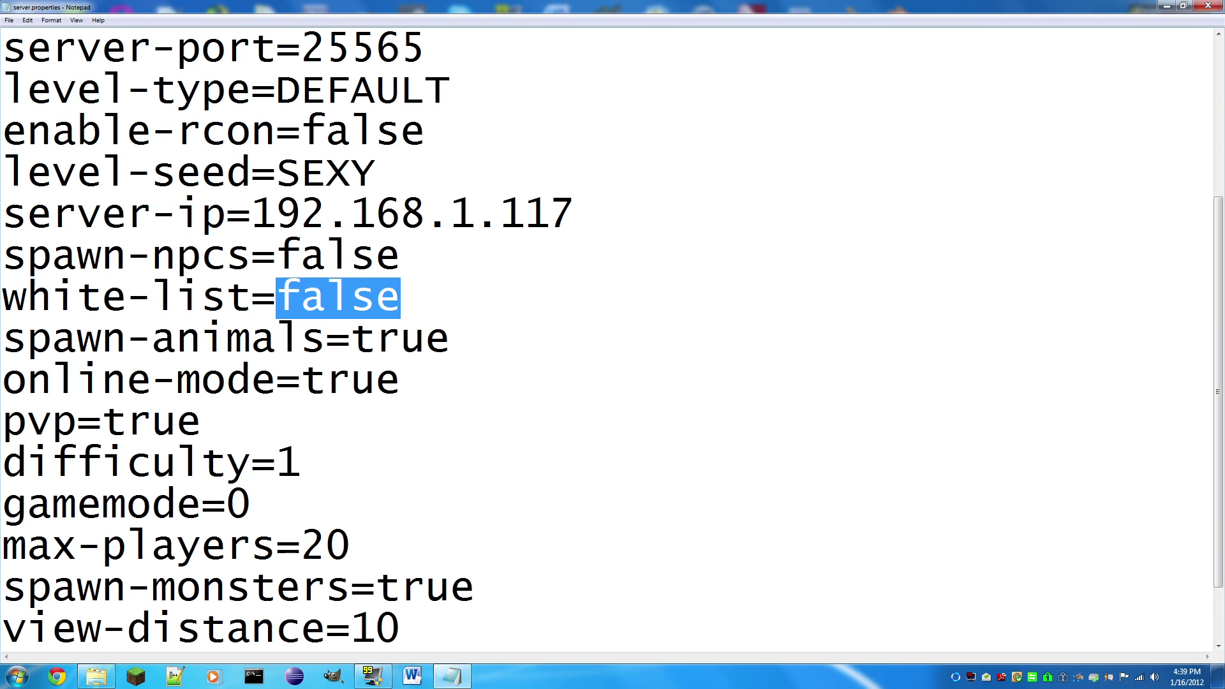
{"action": "type", "text": "true"}
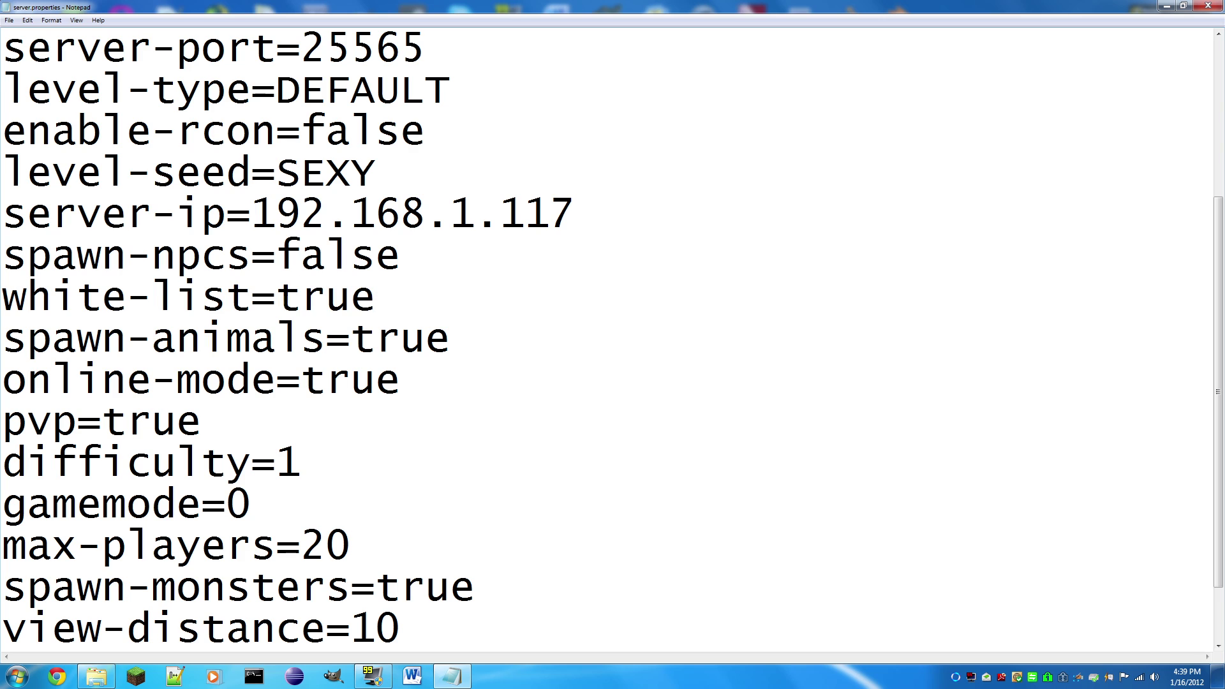
{"action": "scroll", "coordinate": [613, 338], "scroll_direction": "down", "scroll_amount": 1}
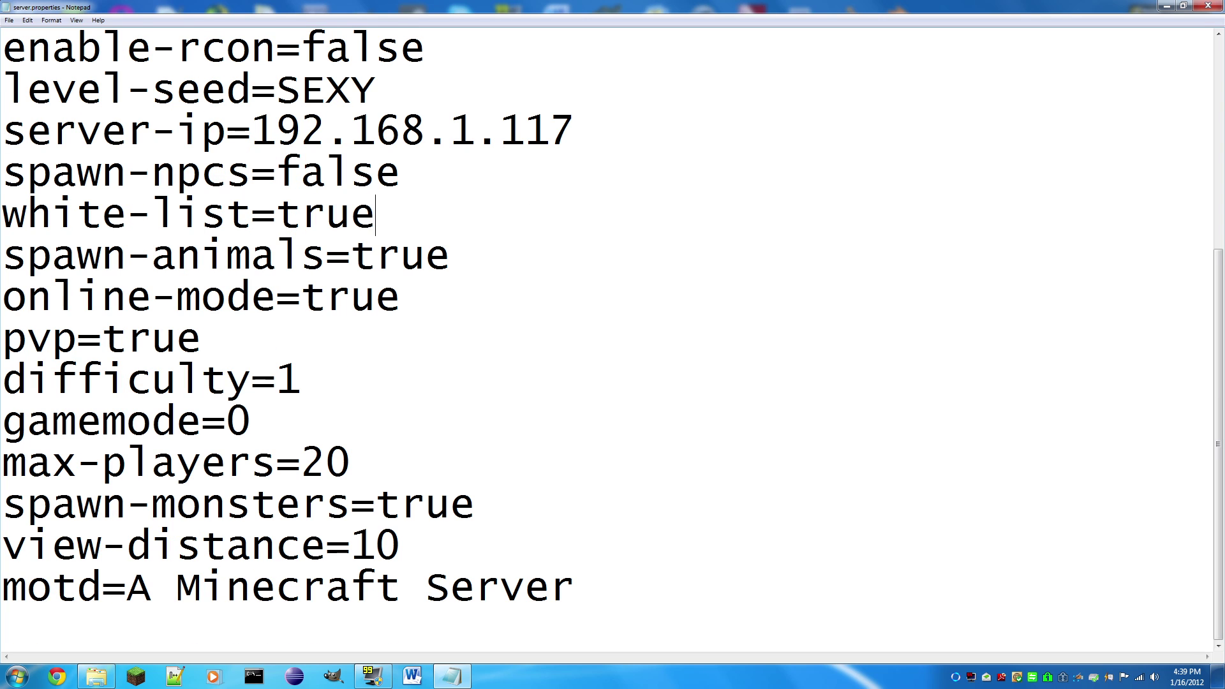
{"action": "key", "text": "Down"}
{"action": "key", "text": "End"}
{"action": "key", "text": "shift+Left"}
{"action": "key", "text": "shift+Left"}
{"action": "key", "text": "shift+Left"}
{"action": "key", "text": "shift+Left"}
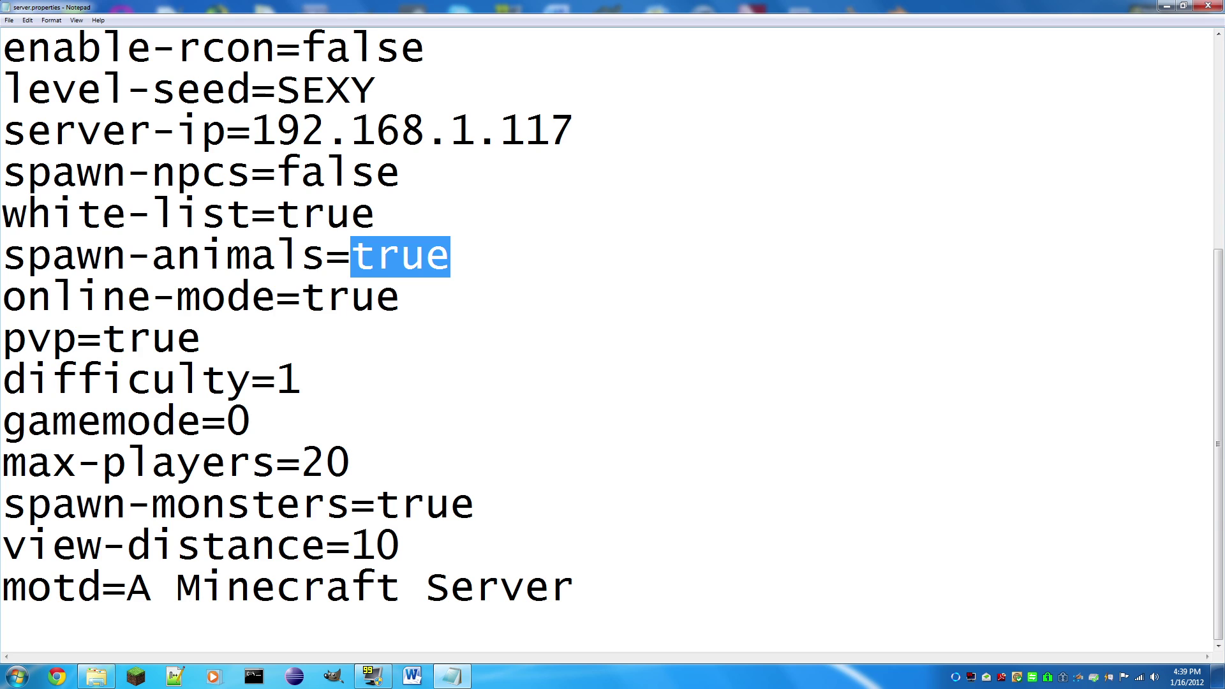
{"action": "type", "text": "false"}
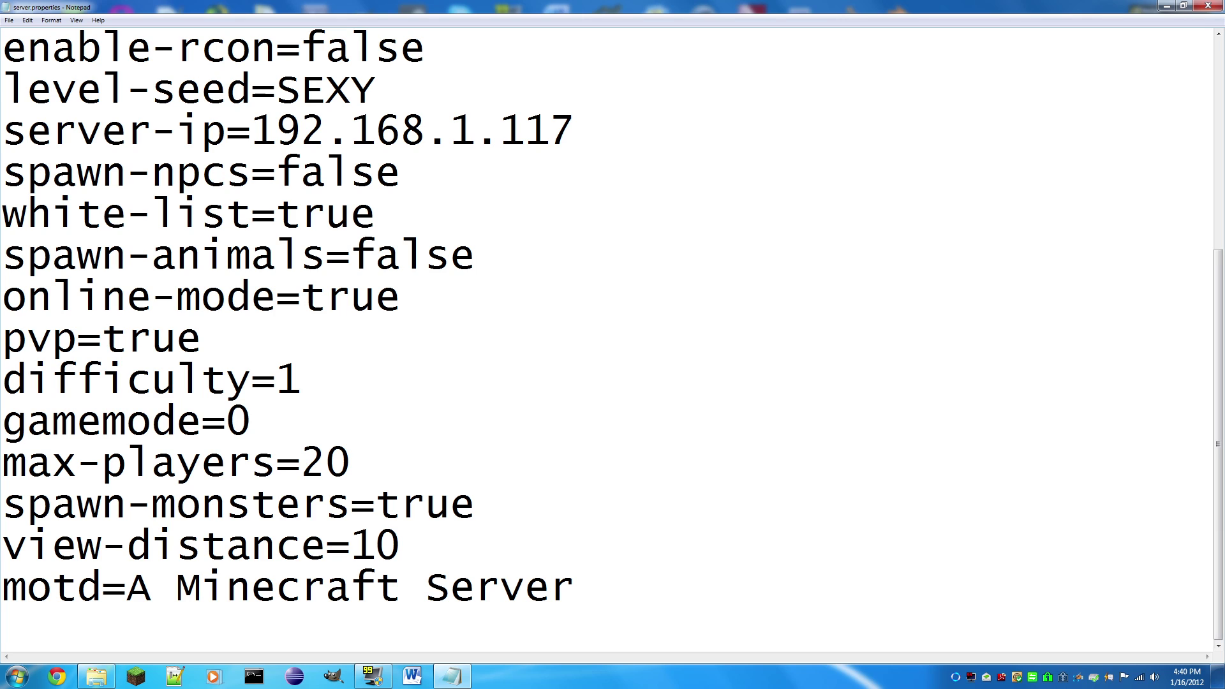
Step: Type 'CRACKED MINECRAFT' near online-mode, then set online-mode to false
{"action": "left_click", "coordinate": [401, 297]}
{"action": "key", "text": "shift+Left"}
{"action": "key", "text": "shift+Left"}
{"action": "key", "text": "shift+Left"}
{"action": "key", "text": "shift+Left"}
{"action": "key", "text": "Right"}
{"action": "type", "text": "CRACKED MINECRAFT"}
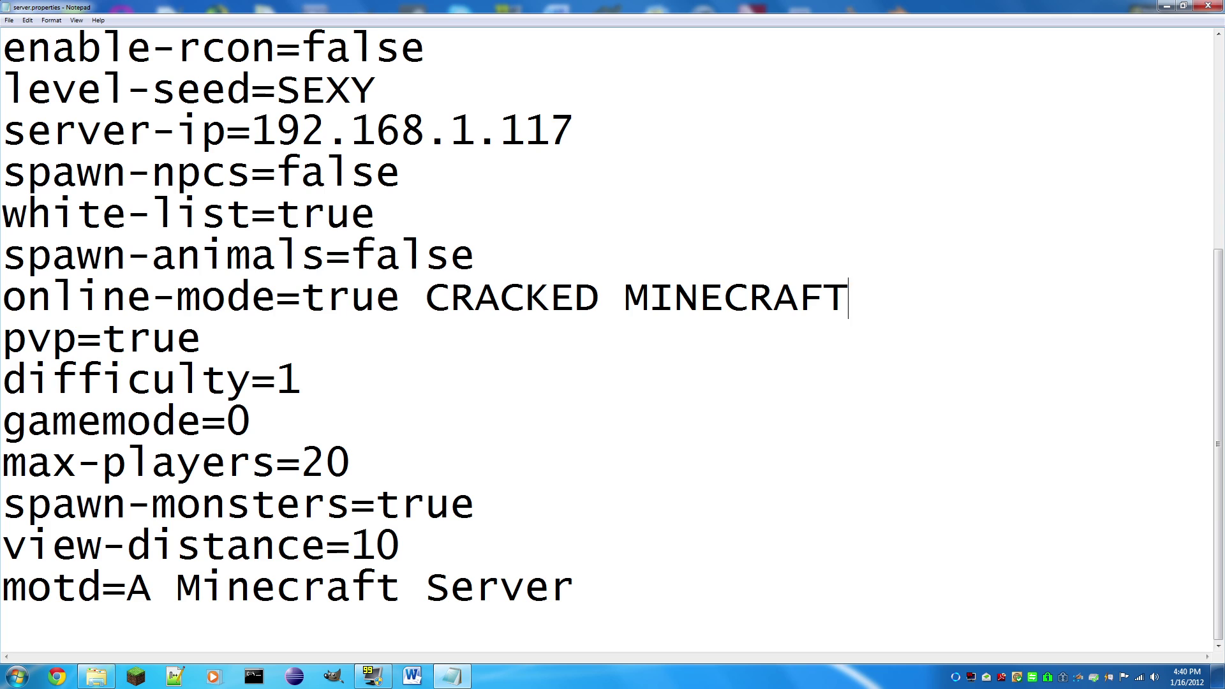
{"action": "key", "text": "Down"}
{"action": "key", "text": "shift+Home"}
{"action": "key", "text": "Up"}
{"action": "key", "text": "End"}
{"action": "key", "text": "shift+Left"}
{"action": "key", "text": "shift+Left"}
{"action": "key", "text": "shift+Left"}
{"action": "key", "text": "shift+Left"}
{"action": "key", "text": "shift+Left"}
{"action": "key", "text": "shift+Left"}
{"action": "key", "text": "shift+Left"}
{"action": "key", "text": "shift+Left"}
{"action": "key", "text": "shift+Left"}
{"action": "key", "text": "shift+Left"}
{"action": "key", "text": "shift+Left"}
{"action": "key", "text": "shift+Left"}
{"action": "key", "text": "shift+Left"}
{"action": "key", "text": "shift+Left"}
{"action": "key", "text": "shift+Left"}
{"action": "key", "text": "shift+Left"}
{"action": "key", "text": "shift+Left"}
{"action": "key", "text": "shift+Left"}
{"action": "key", "text": "shift+Left"}
{"action": "key", "text": "shift+Left"}
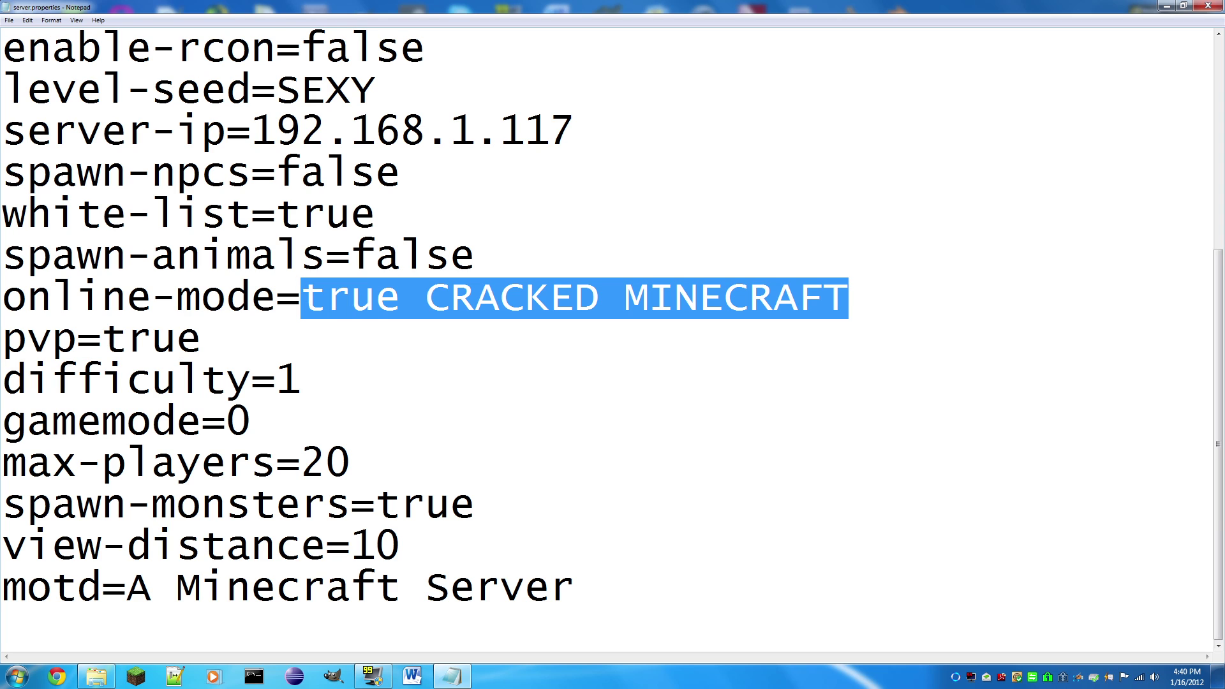
{"action": "type", "text": "false"}
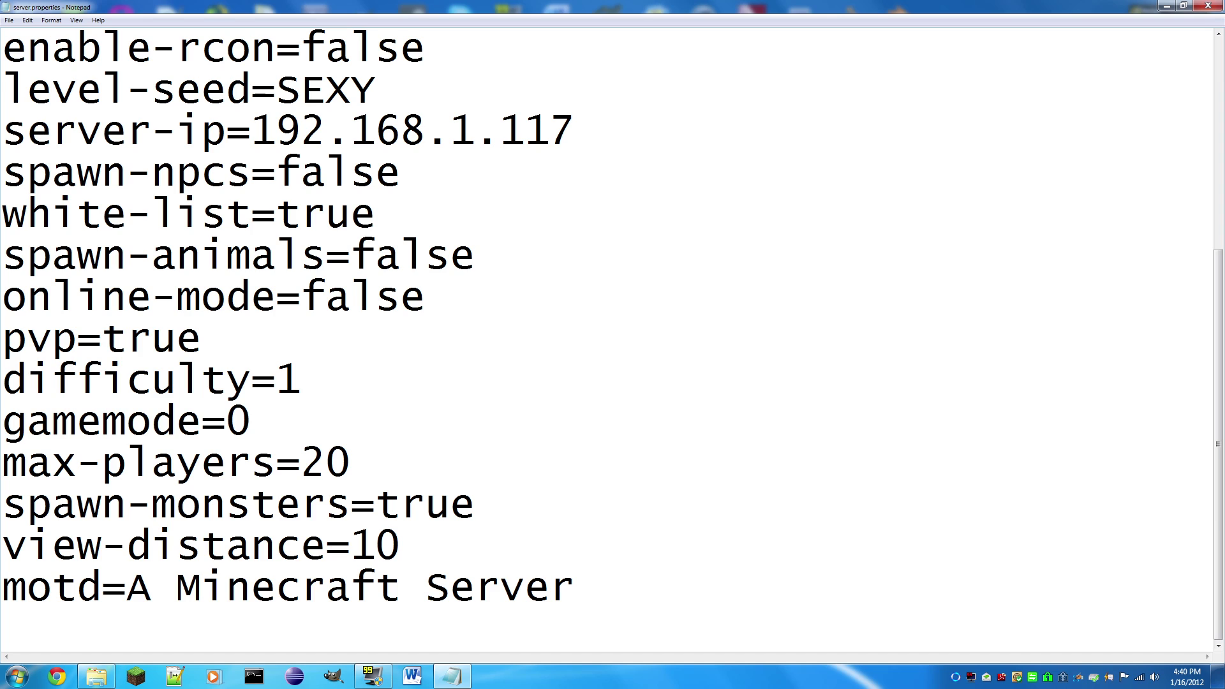
Step: Set pvp to false
{"action": "key", "text": "Down"}
{"action": "key", "text": "shift+Left"}
{"action": "key", "text": "shift+Left"}
{"action": "key", "text": "shift+Left"}
{"action": "key", "text": "shift+Left"}
{"action": "type", "text": "f"}
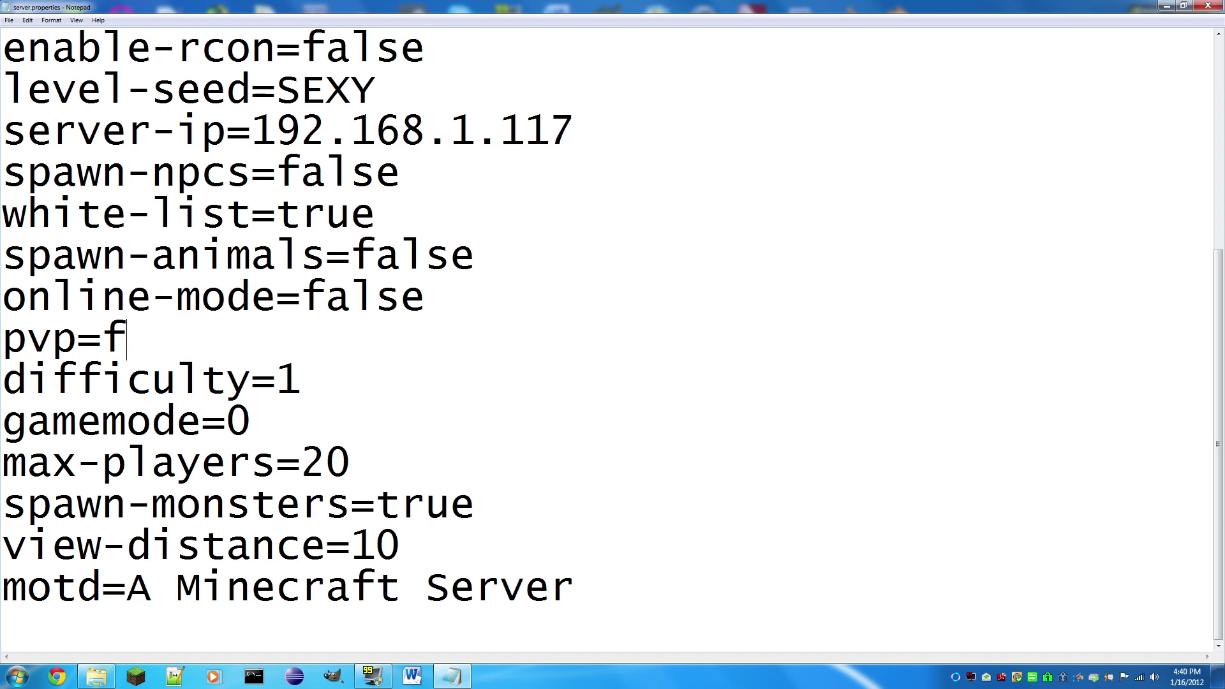
{"action": "key", "text": "BackSpace"}
{"action": "type", "text": "ture"}
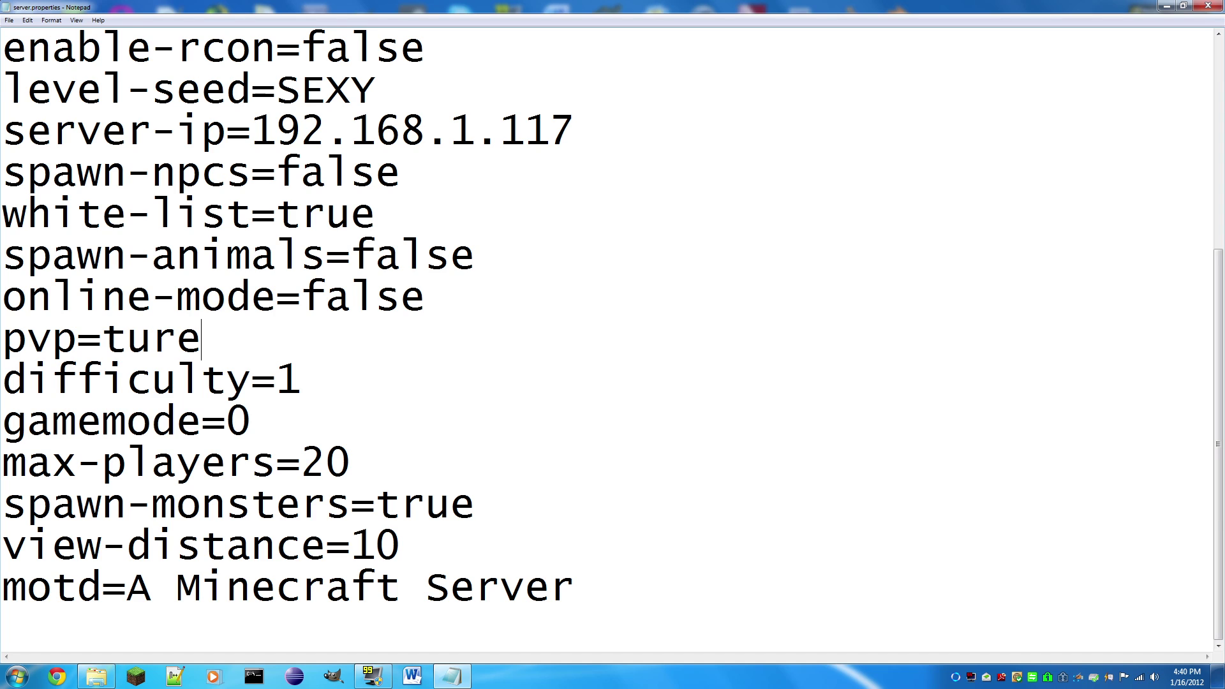
{"action": "key", "text": "BackSpace"}
{"action": "key", "text": "BackSpace"}
{"action": "key", "text": "BackSpace"}
{"action": "type", "text": "rue"}
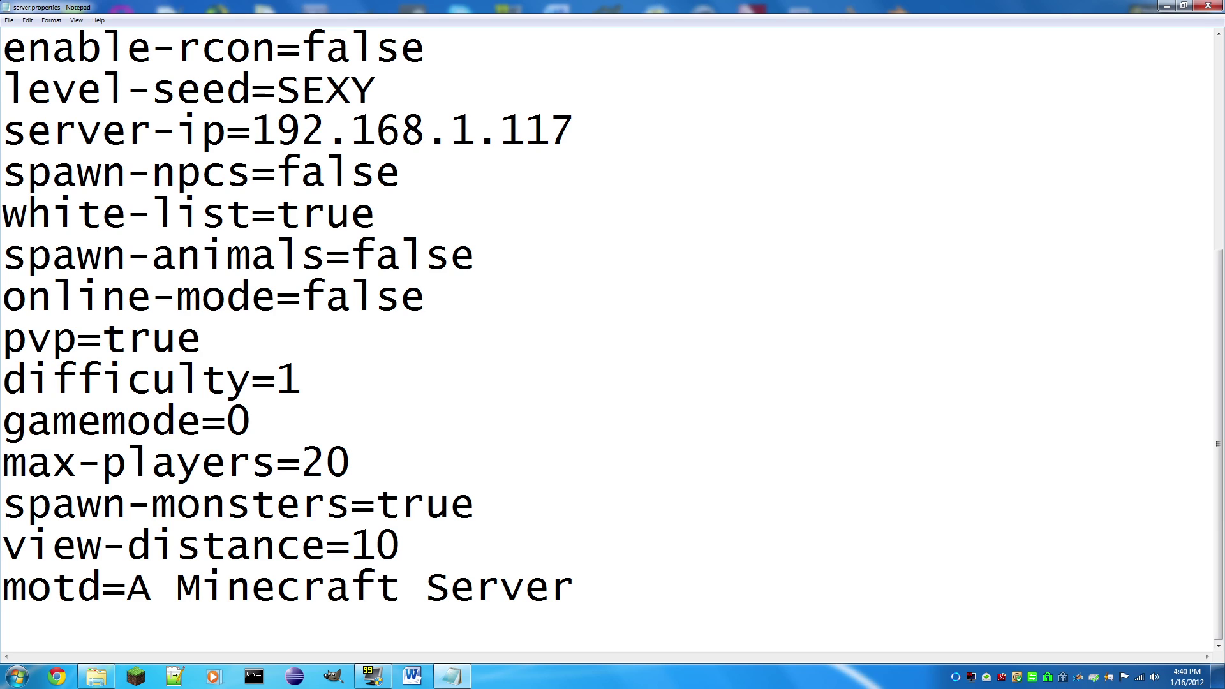
{"action": "key", "text": "BackSpace"}
{"action": "key", "text": "BackSpace"}
{"action": "key", "text": "BackSpace"}
{"action": "key", "text": "BackSpace"}
{"action": "type", "text": "false"}
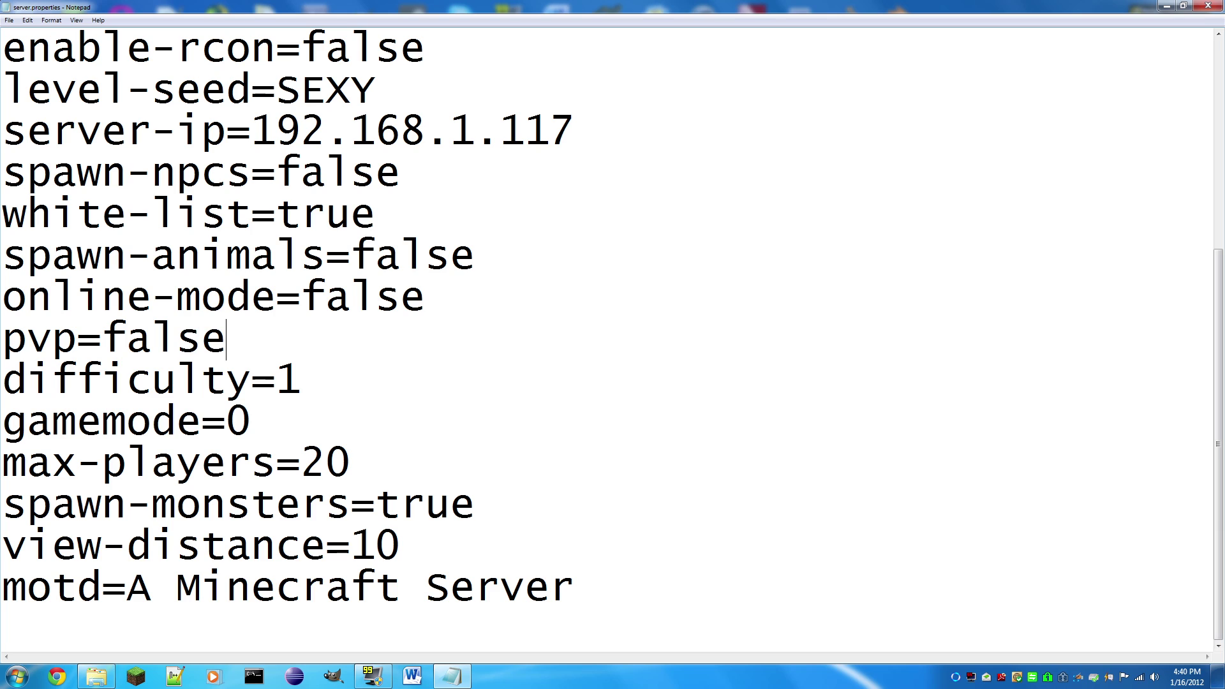
Step: Try difficulty values 0, 2, 3 and 4, then leave difficulty at 1
{"action": "left_click", "coordinate": [301, 379]}
{"action": "key", "text": "shift+Left"}
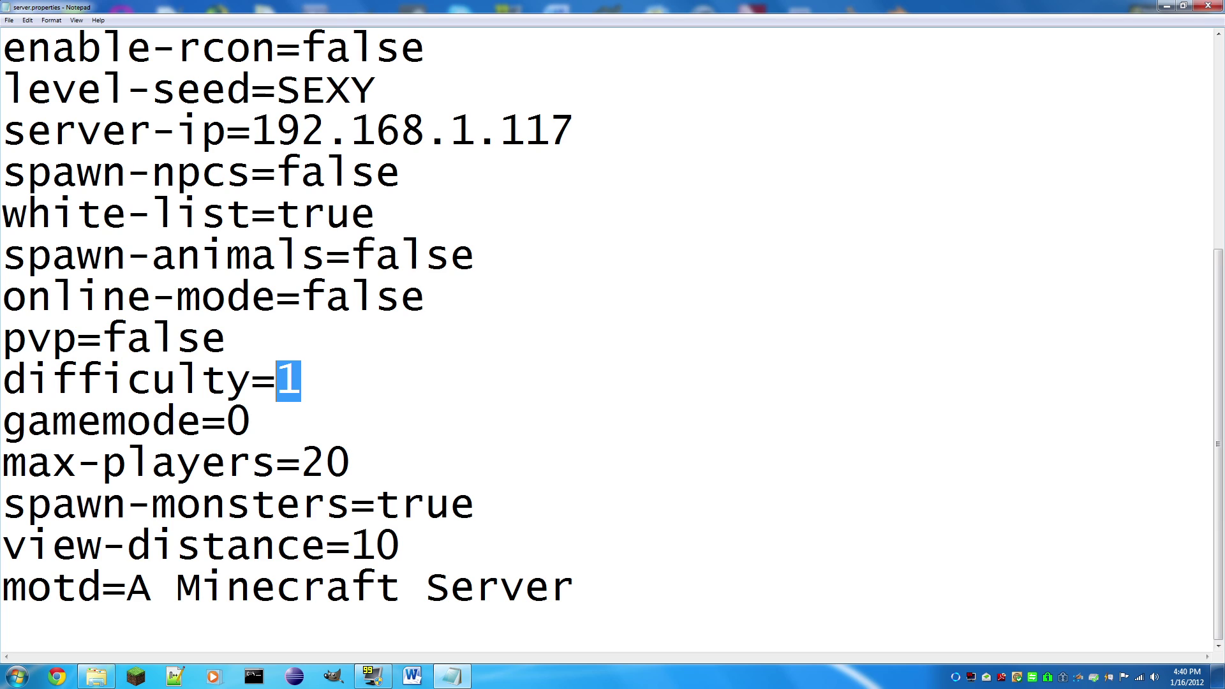
{"action": "type", "text": "0"}
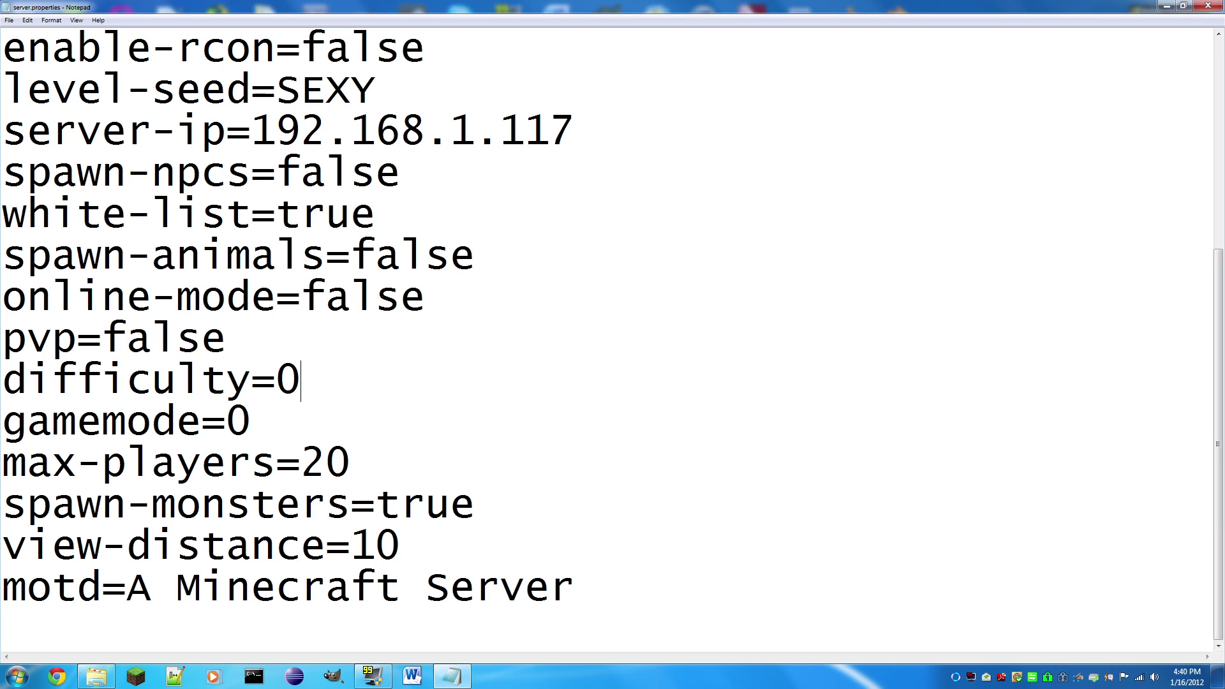
{"action": "key", "text": "BackSpace"}
{"action": "type", "text": "2"}
{"action": "key", "text": "BackSpace"}
{"action": "type", "text": "3"}
{"action": "key", "text": "BackSpace"}
{"action": "type", "text": "3"}
{"action": "key", "text": "BackSpace"}
{"action": "type", "text": "4"}
{"action": "key", "text": "BackSpace"}
{"action": "type", "text": "1"}
Step: Set gamemode to 1 and max-players to 2
{"action": "left_click", "coordinate": [251, 421]}
{"action": "key", "text": "shift+Left"}
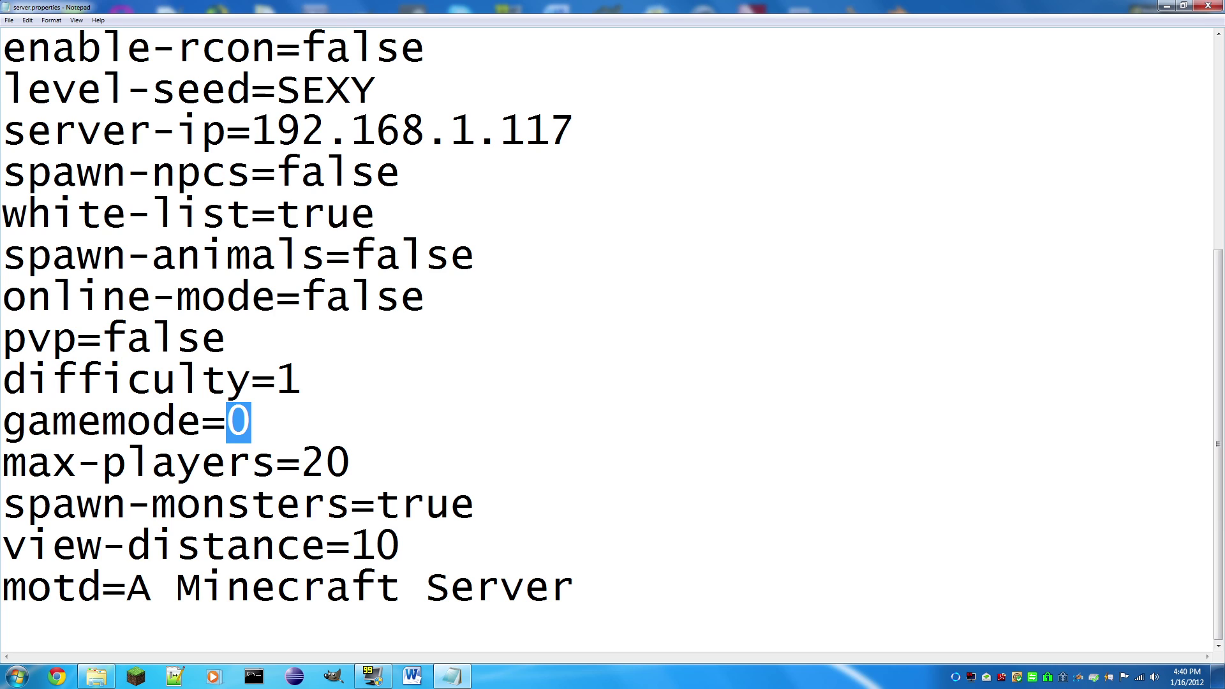
{"action": "type", "text": "1"}
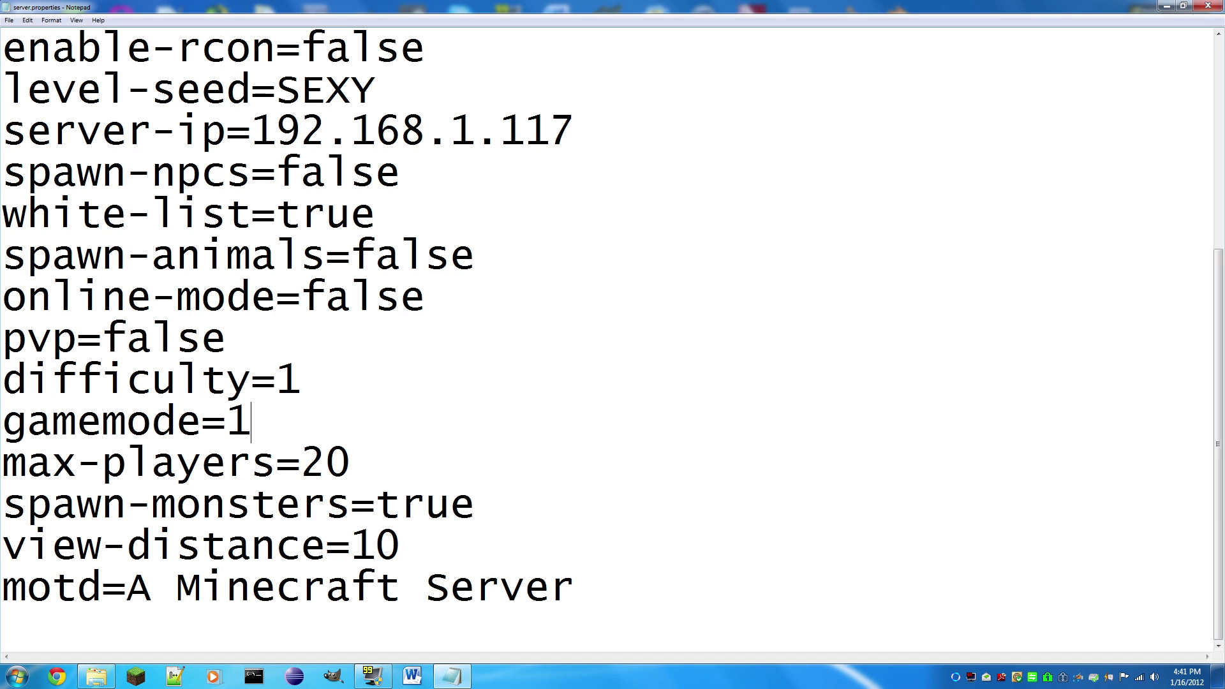
{"action": "key", "text": "Down"}
{"action": "key", "text": "End"}
{"action": "key", "text": "ctrl+shift+Left"}
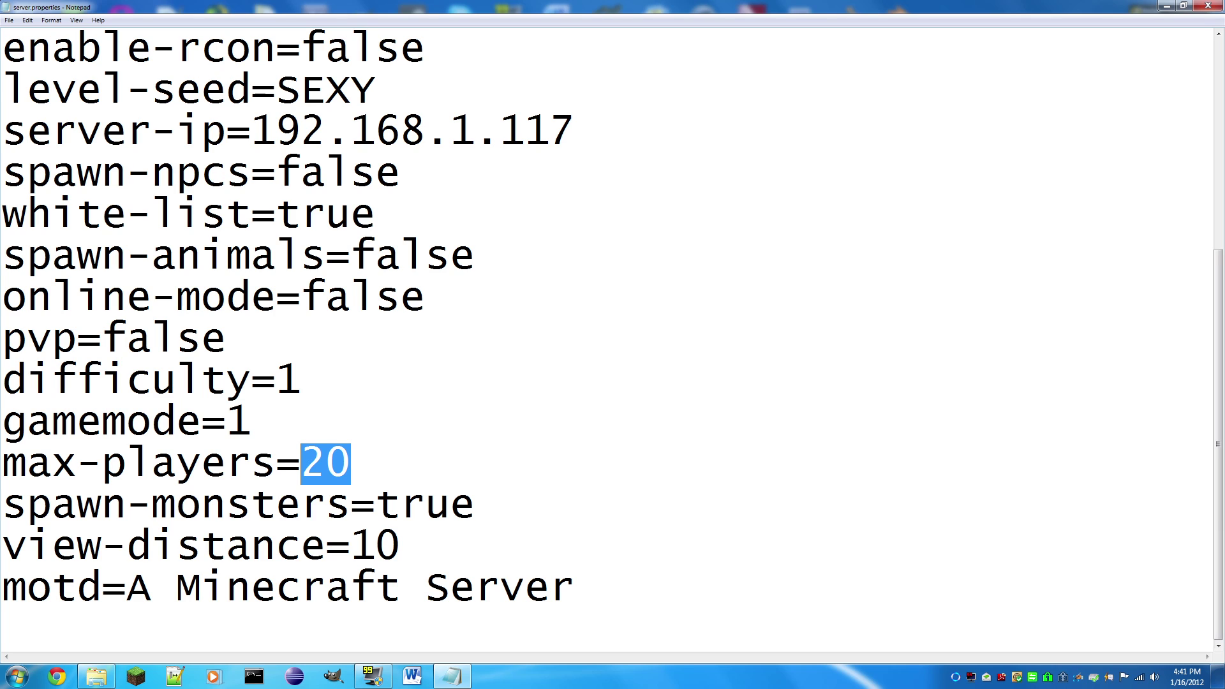
{"action": "type", "text": "1"}
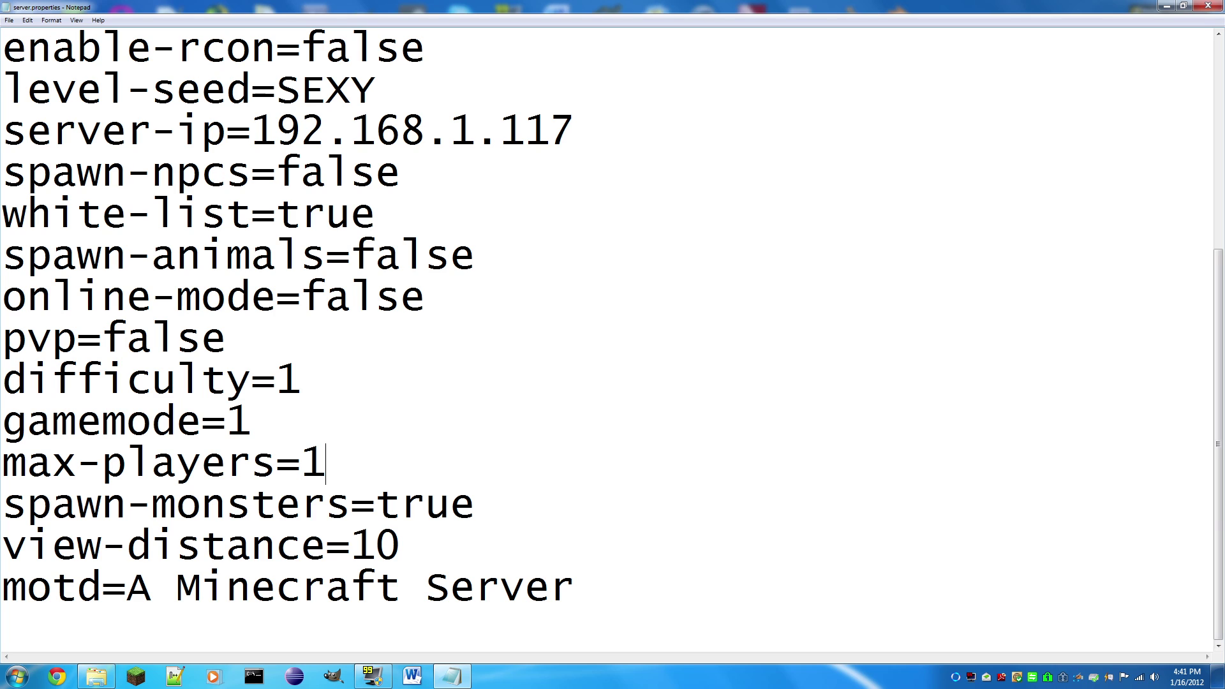
{"action": "key", "text": "BackSpace"}
{"action": "type", "text": "2"}
Step: Set spawn-monsters to false and view-distance to 9
{"action": "key", "text": "Down"}
{"action": "key", "text": "End"}
{"action": "key", "text": "shift+Left"}
{"action": "key", "text": "shift+Left"}
{"action": "key", "text": "shift+Left"}
{"action": "key", "text": "shift+Left"}
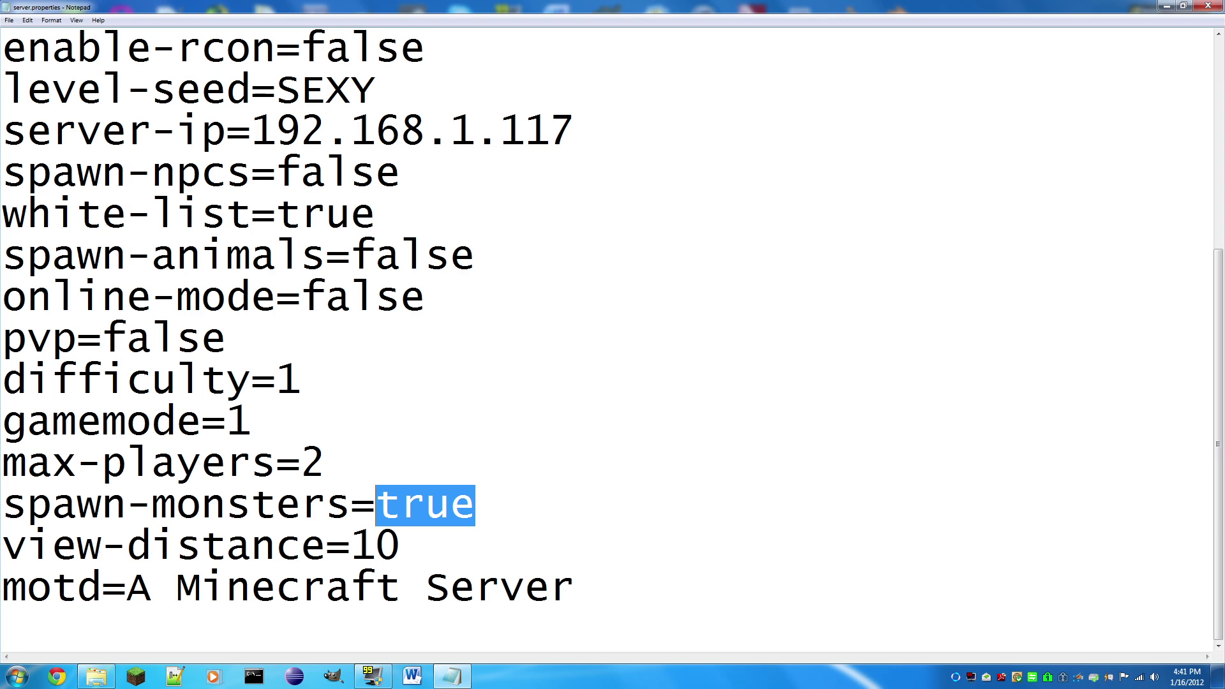
{"action": "type", "text": "false"}
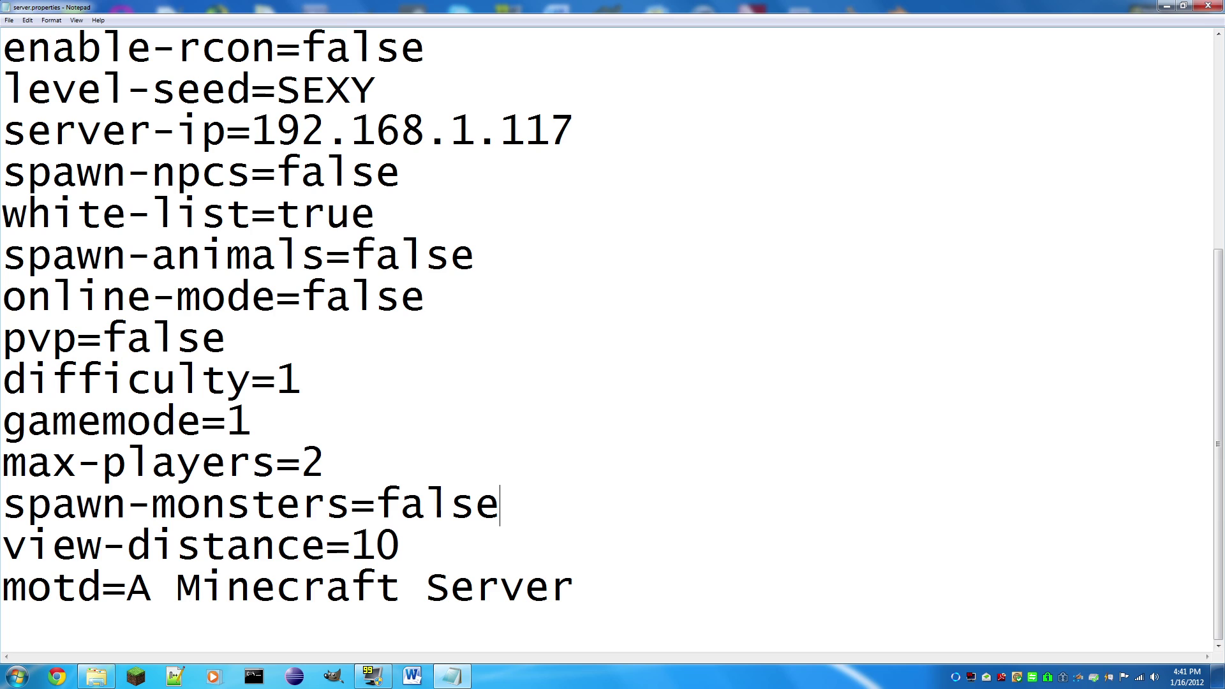
{"action": "key", "text": "Down"}
{"action": "key", "text": "shift+Left"}
{"action": "key", "text": "shift+Left"}
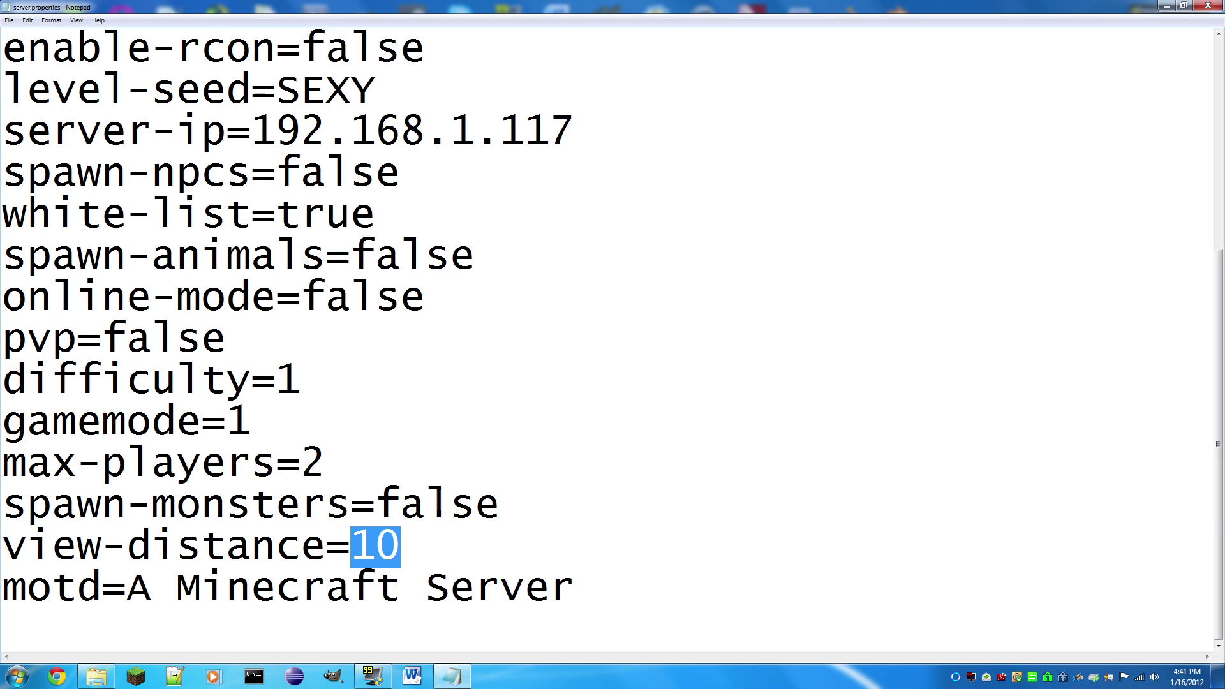
{"action": "type", "text": "9"}
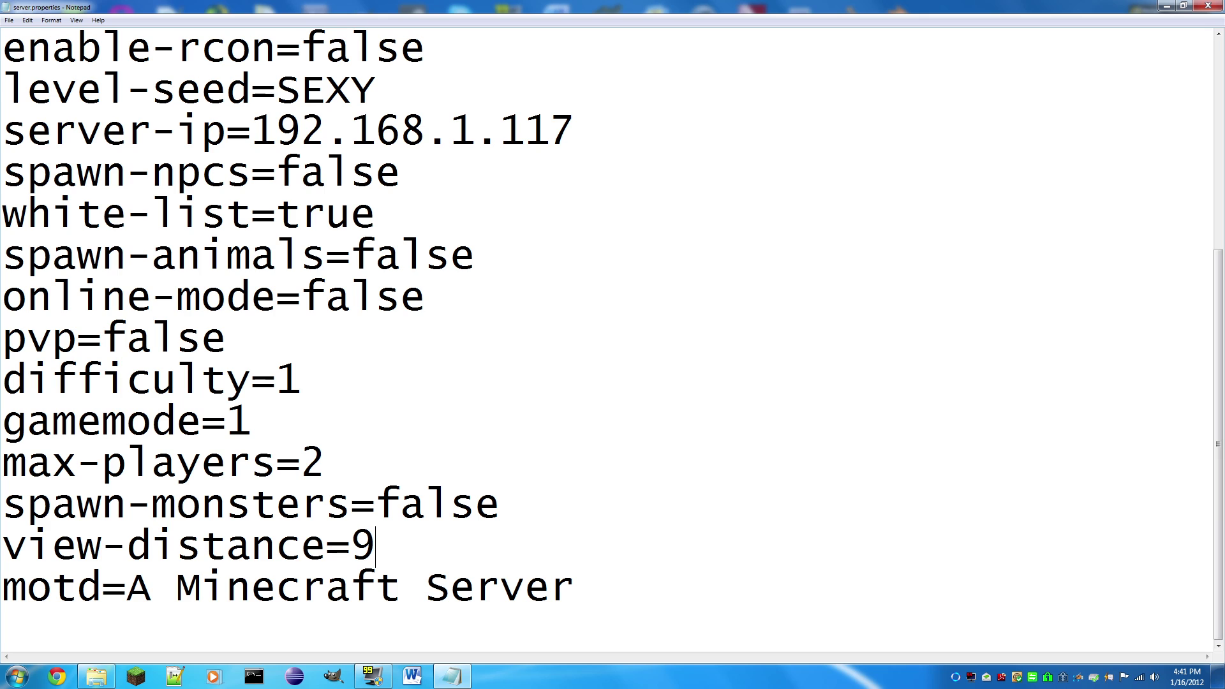
{"action": "key", "text": "ctrl+End"}
{"action": "key", "text": "shift+Left"}
{"action": "key", "text": "shift+Left"}
{"action": "key", "text": "shift+Left"}
{"action": "key", "text": "shift+Left"}
{"action": "key", "text": "shift+Left"}
{"action": "key", "text": "shift+Left"}
{"action": "key", "text": "shift+Left"}
{"action": "key", "text": "shift+Left"}
{"action": "key", "text": "shift+Left"}
{"action": "key", "text": "shift+Left"}
{"action": "key", "text": "shift+Left"}
{"action": "key", "text": "shift+Left"}
{"action": "key", "text": "shift+Left"}
{"action": "key", "text": "shift+Left"}
{"action": "key", "text": "shift+Left"}
{"action": "key", "text": "shift+Left"}
{"action": "key", "text": "shift+Left"}
{"action": "key", "text": "shift+Left"}
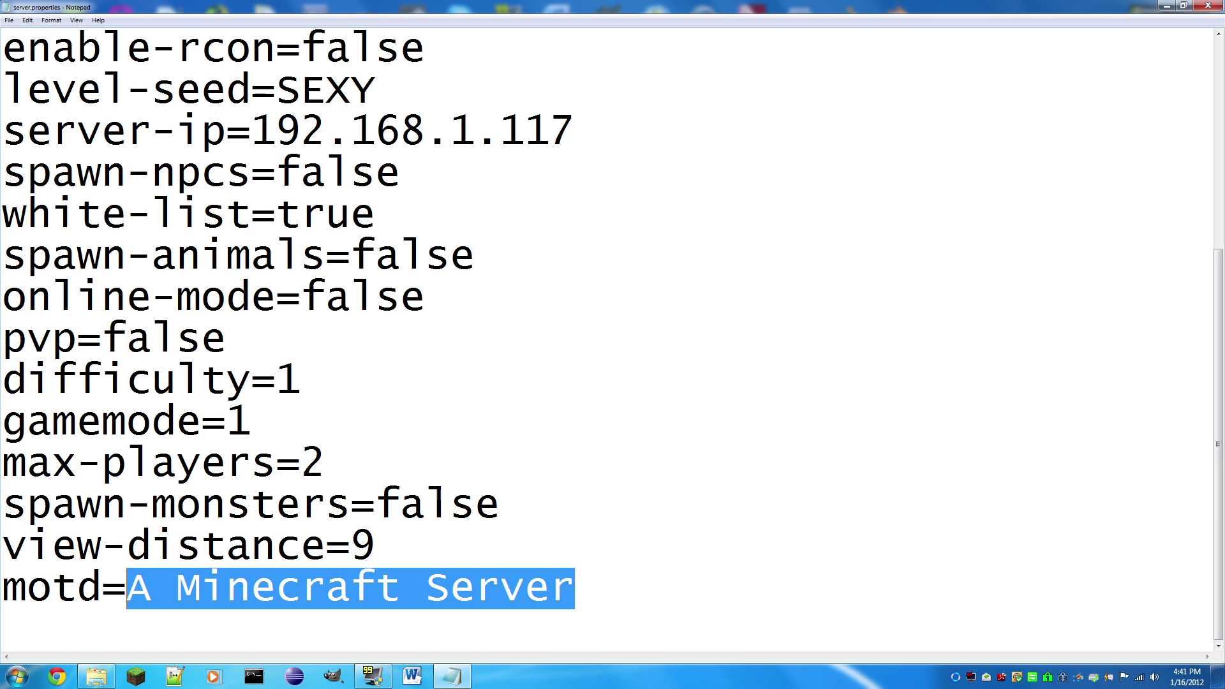
Step: Replace 'A Minecraft Server' after motd= with 'I AM SEXY (TUTORIAL)'
{"action": "left_click_drag", "start_coordinate": [126, 588], "coordinate": [2, 545]}
{"action": "left_click", "coordinate": [575, 588]}
{"action": "left_click_drag", "start_coordinate": [574, 588], "coordinate": [126, 588]}
{"action": "type", "text": "I"}
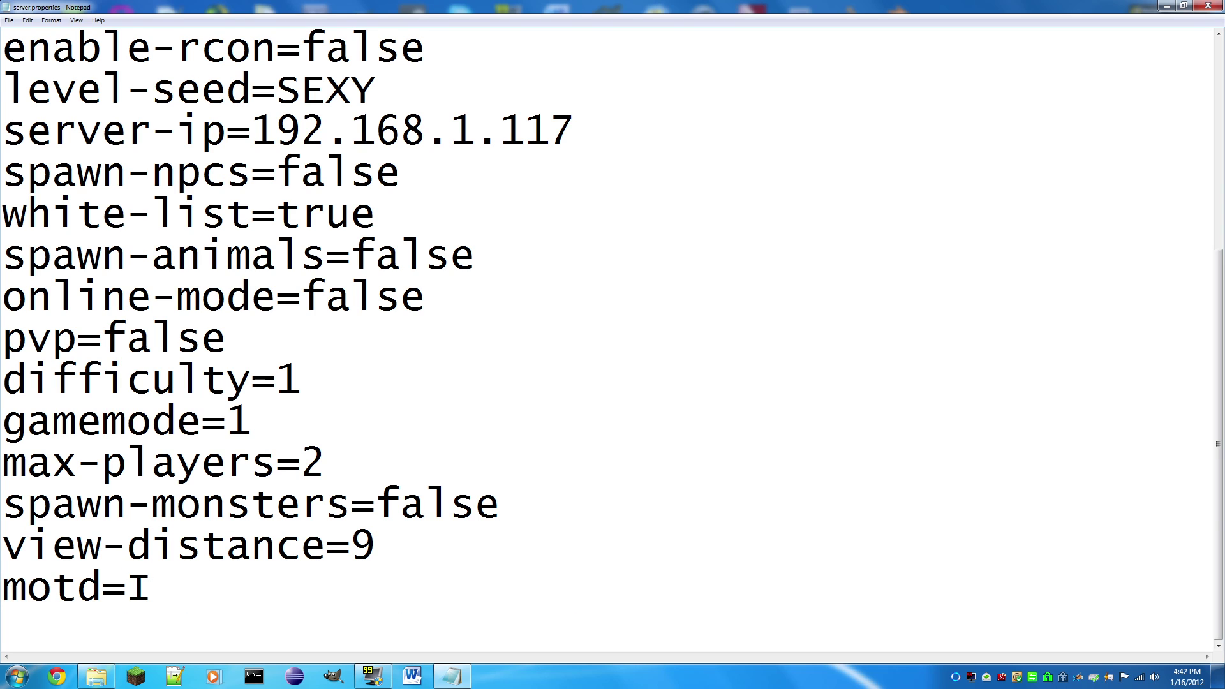
{"action": "type", "text": " AM SEXY"}
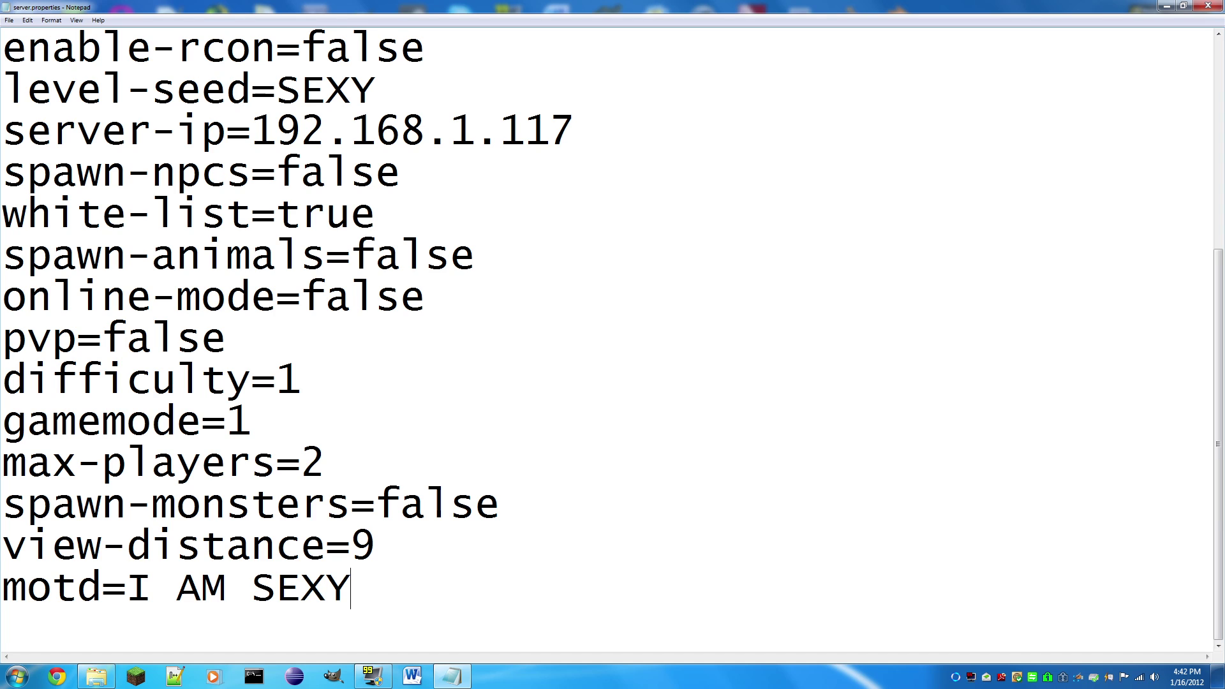
{"action": "type", "text": " (TUTORIAL)"}
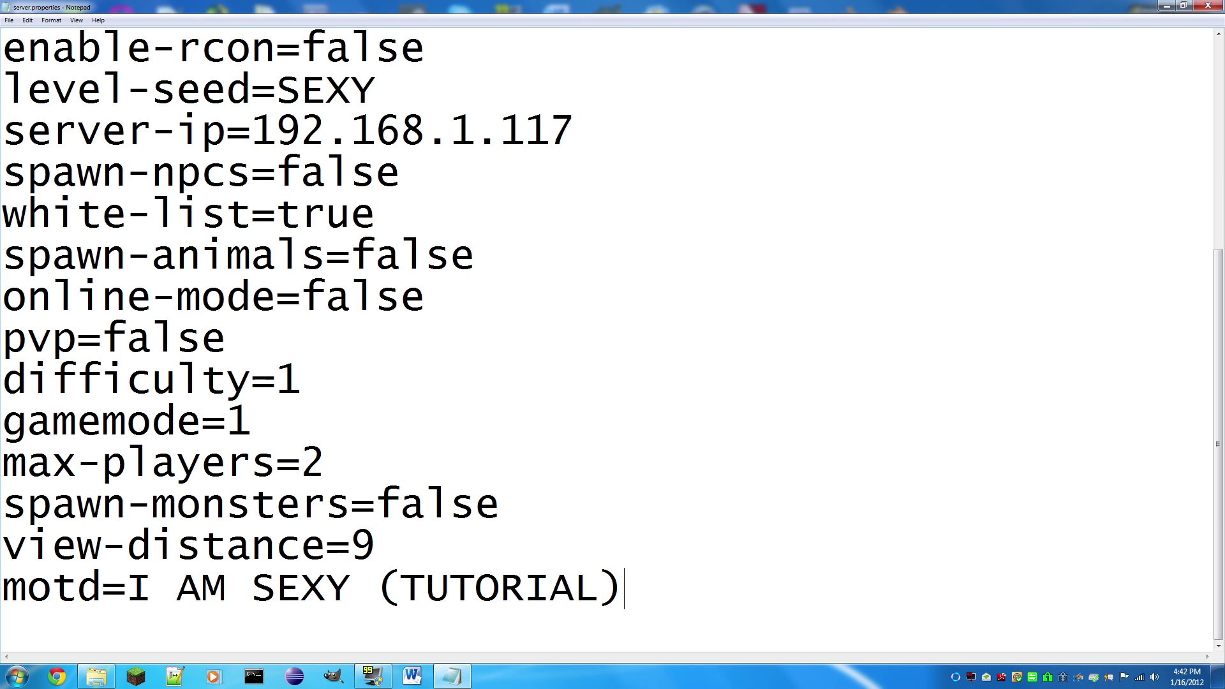
Step: Close server.properties and open white-list.txt in a maximized Notepad window
{"action": "left_click", "coordinate": [1208, 6]}
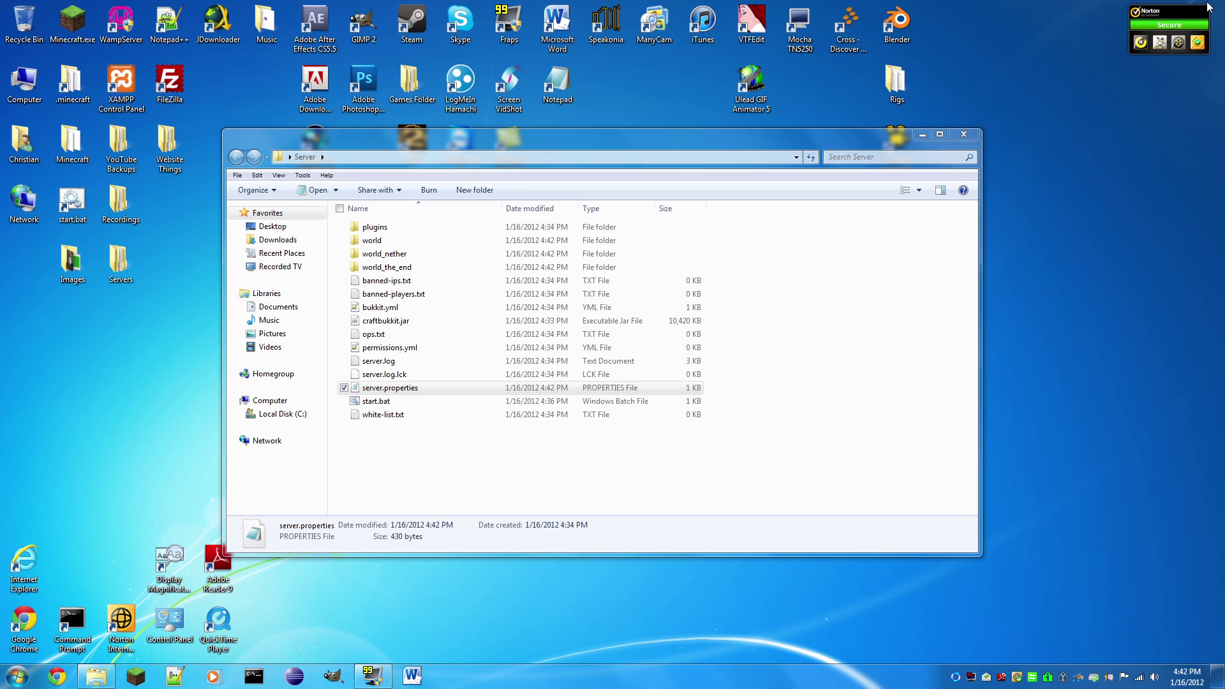
{"action": "left_click", "coordinate": [531, 468]}
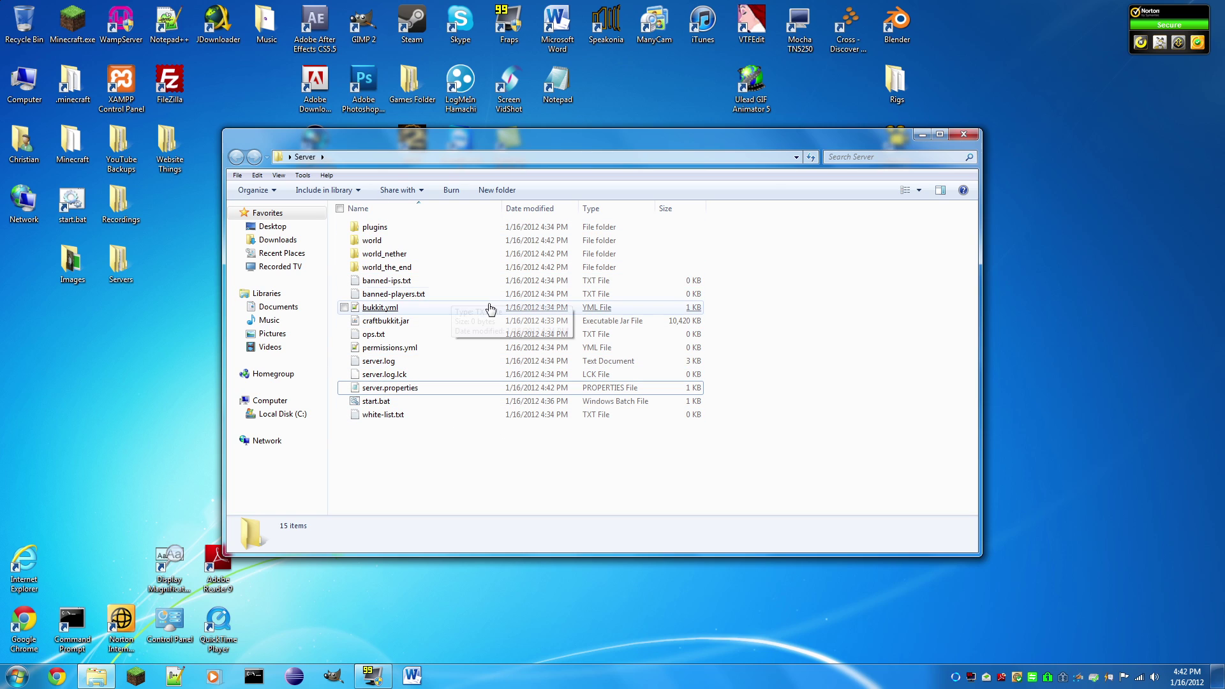
{"action": "left_click", "coordinate": [399, 414]}
{"action": "left_click", "coordinate": [508, 102]}
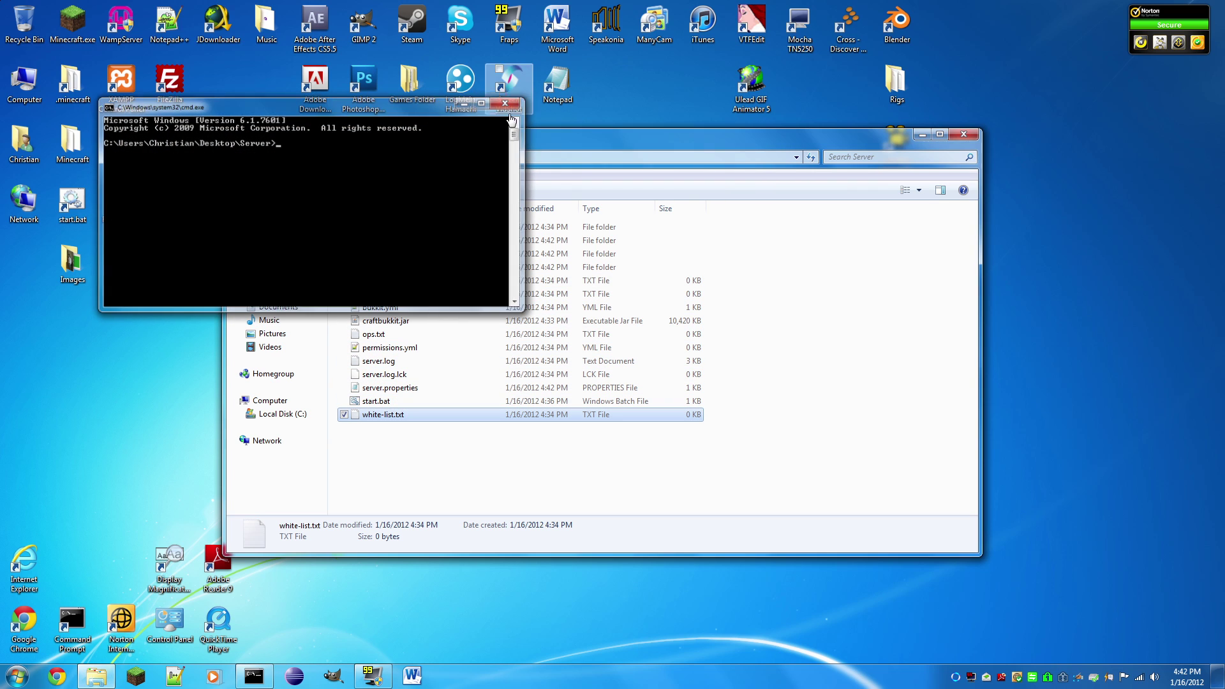
{"action": "right_click", "coordinate": [385, 418]}
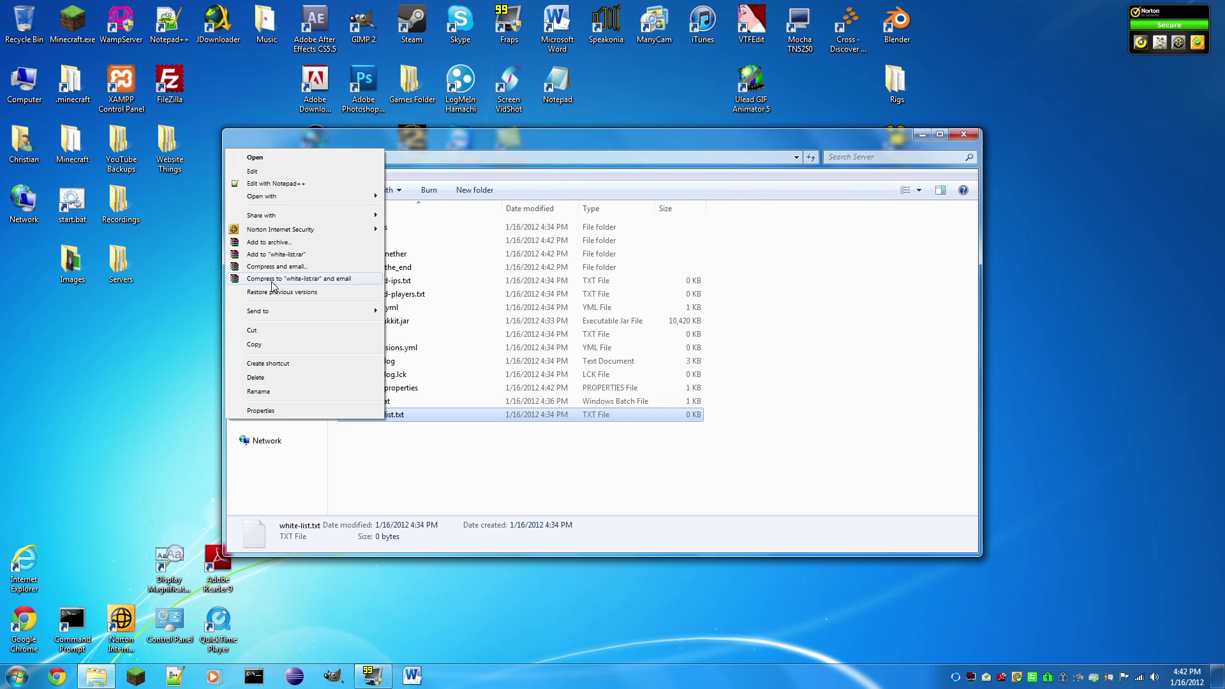
{"action": "left_click", "coordinate": [252, 171]}
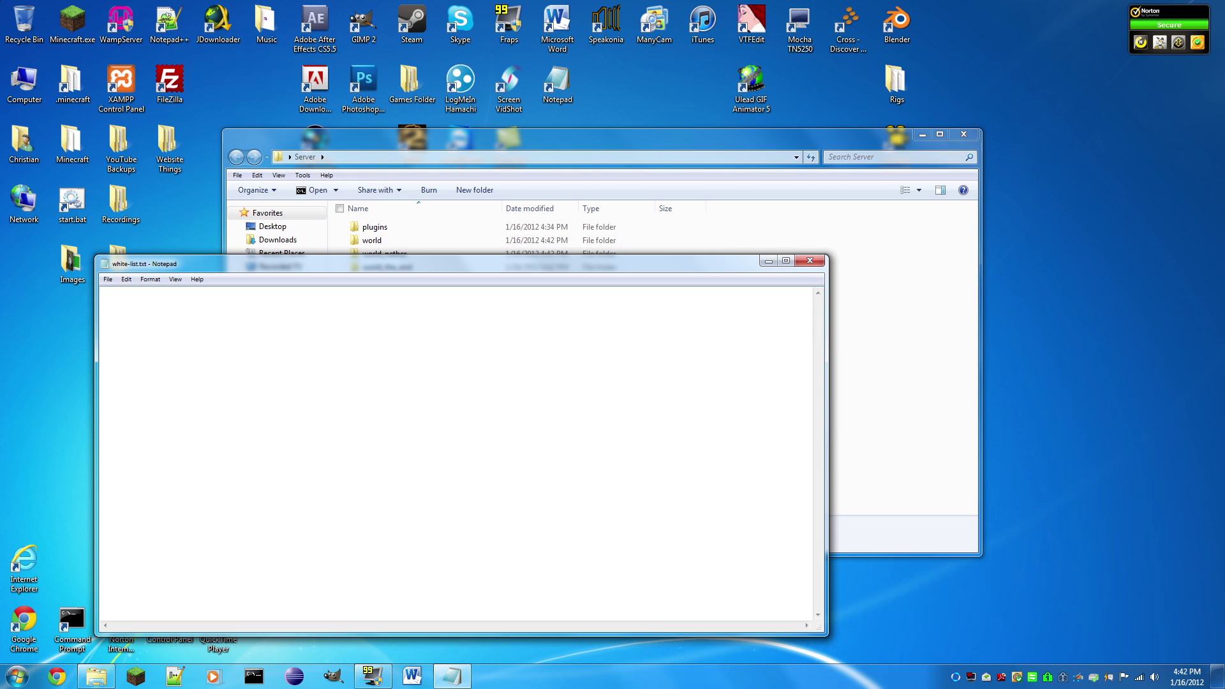
{"action": "left_click", "coordinate": [786, 260]}
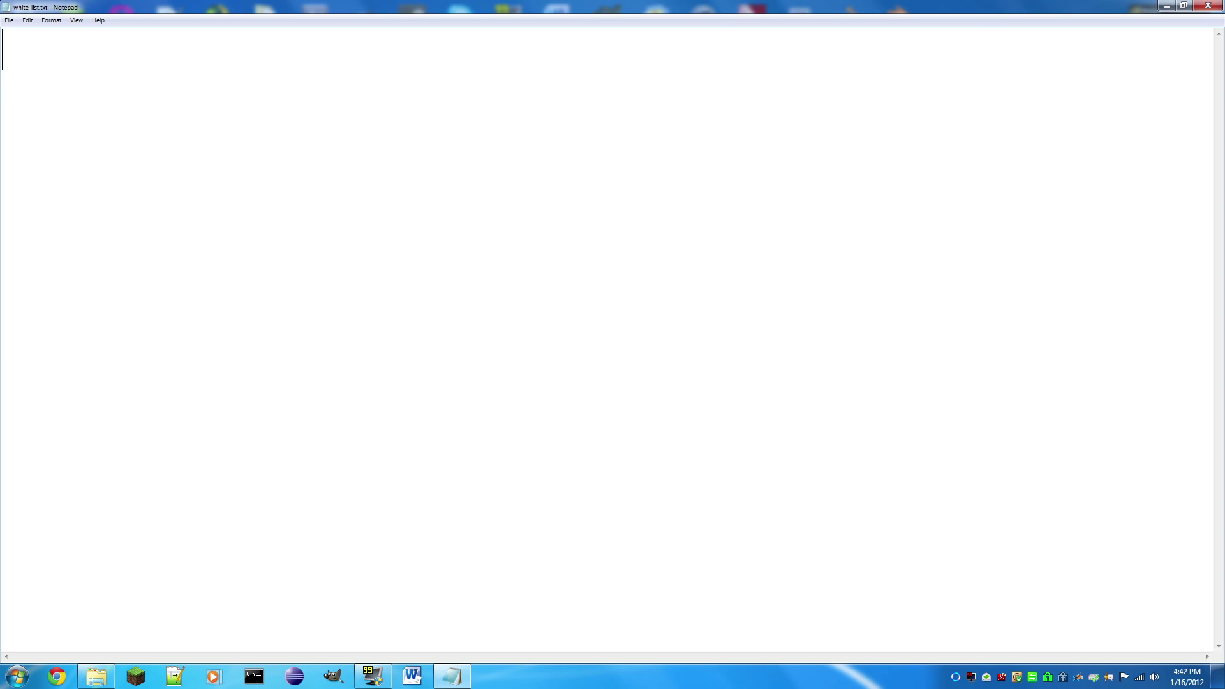
Step: Type the first player username into the whitelist, correcting typing mistakes
{"action": "type", "text": "S"}
{"action": "key", "text": "BackSpace"}
{"action": "type", "text": "swO"}
{"action": "key", "text": "BackSpace"}
{"action": "key", "text": "BackSpace"}
{"action": "key", "text": "BackSpace"}
{"action": "type", "text": "sw"}
{"action": "key", "text": "BackSpace"}
{"action": "key", "text": "BackSpace"}
{"action": "type", "text": "sw"}
{"action": "key", "text": "BackSpace"}
{"action": "key", "text": "BackSpace"}
{"action": "type", "text": "swornxkiller"}
{"action": "key", "text": "Return"}
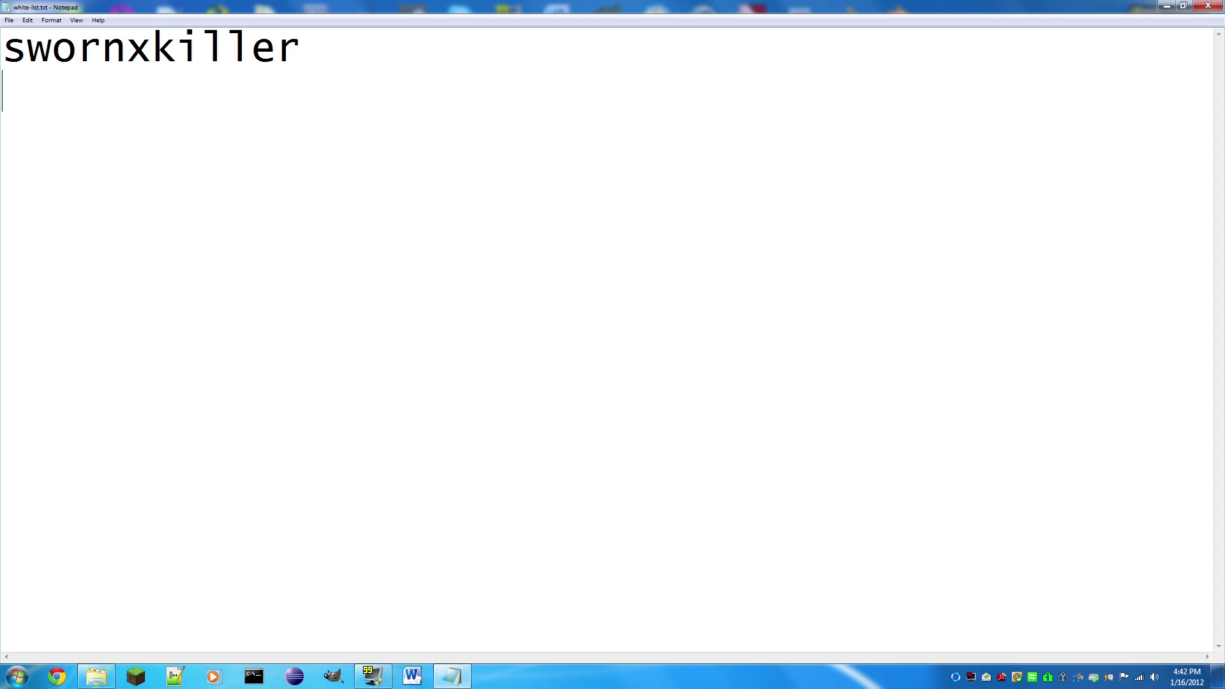
Step: Add four more player usernames to the whitelist, one per line
{"action": "type", "text": "awallof"}
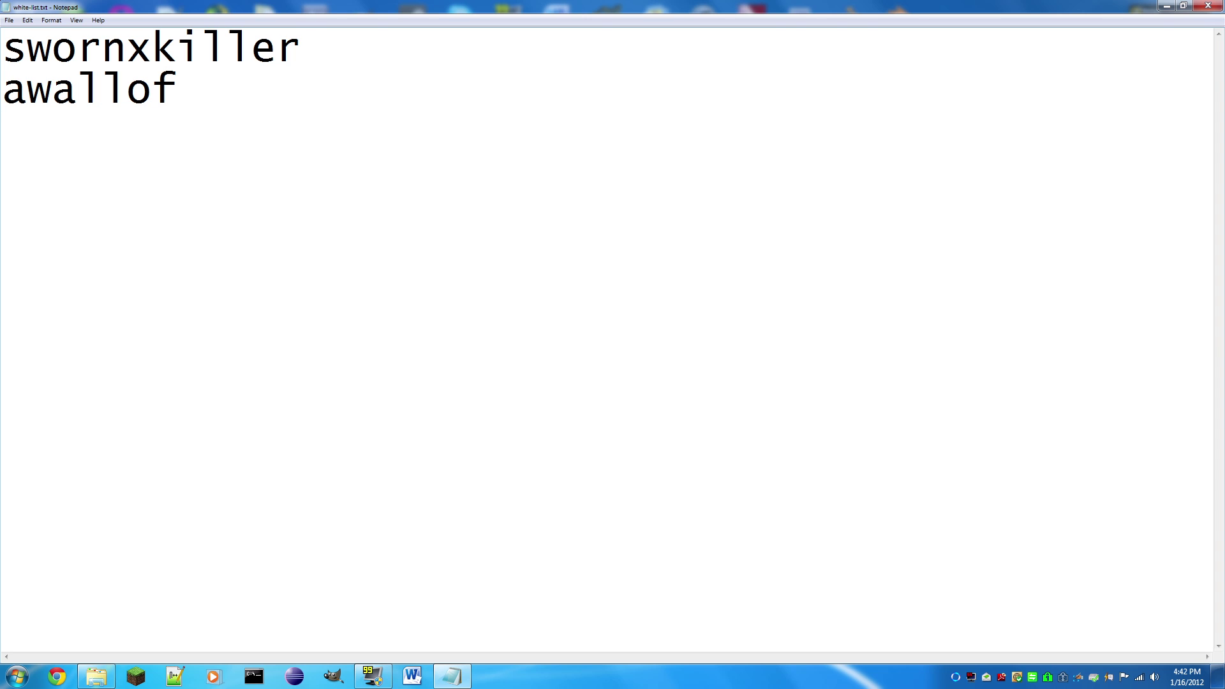
{"action": "type", "text": "sounddaduk"}
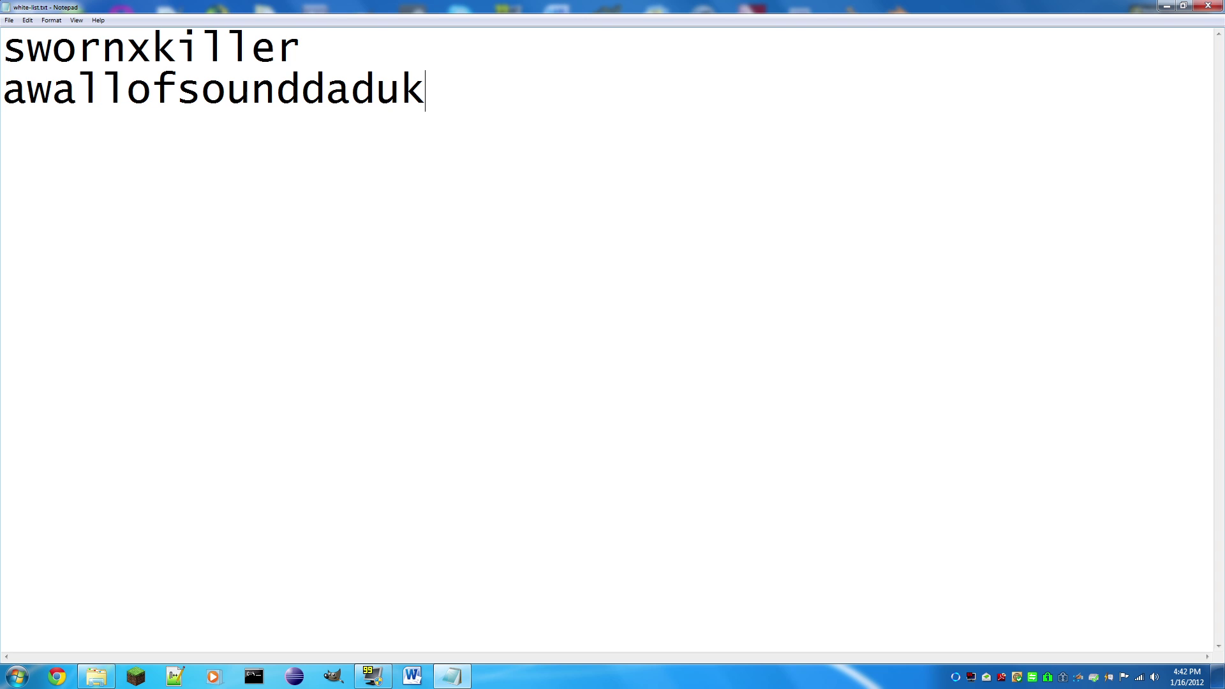
{"action": "key", "text": "BackSpace"}
{"action": "key", "text": "BackSpace"}
{"action": "key", "text": "BackSpace"}
{"action": "key", "text": "BackSpace"}
{"action": "key", "text": "BackSpace"}
{"action": "key", "text": "BackSpace"}
{"action": "type", "text": "d"}
{"action": "key", "text": "Return"}
{"action": "type", "text": "d"}
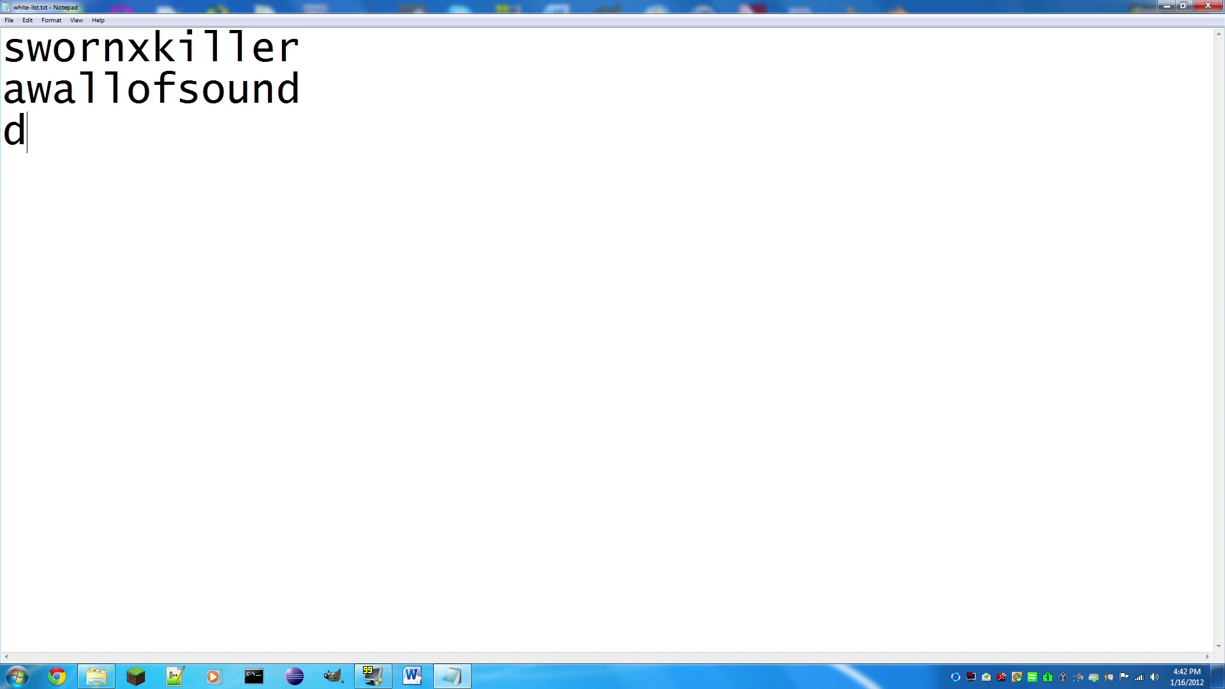
{"action": "type", "text": "aduke72"}
{"action": "key", "text": "Return"}
{"action": "type", "text": "s"}
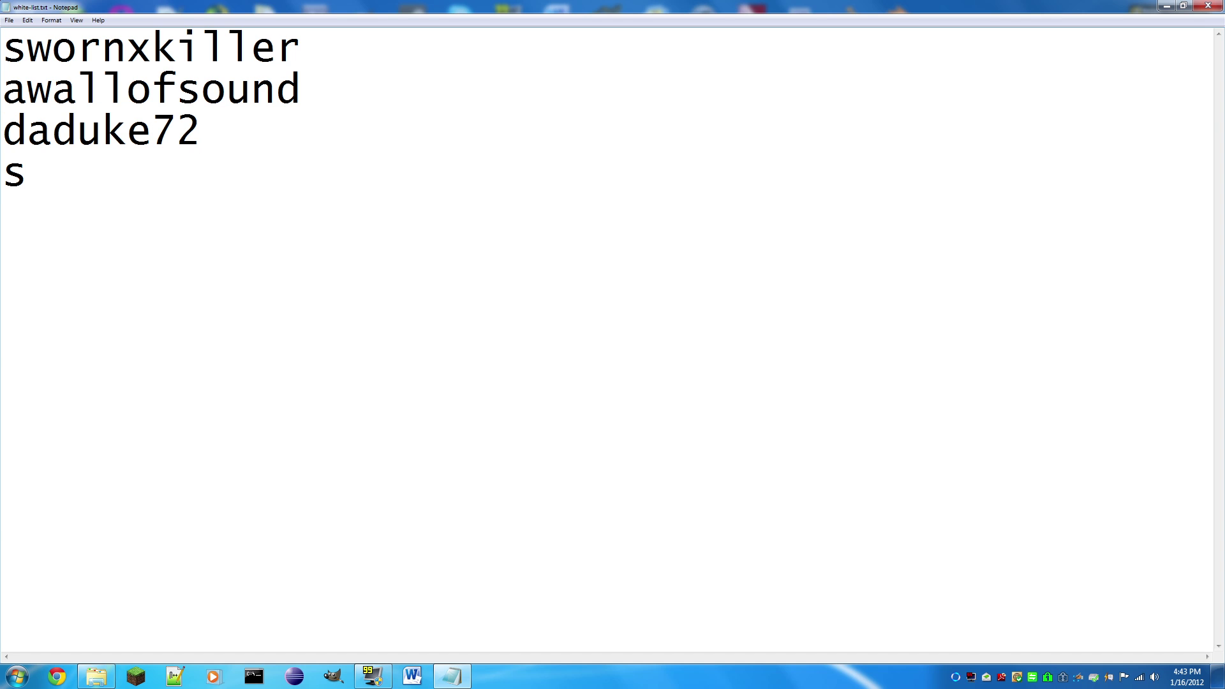
{"action": "type", "text": "kycorsair"}
{"action": "key", "text": "Return"}
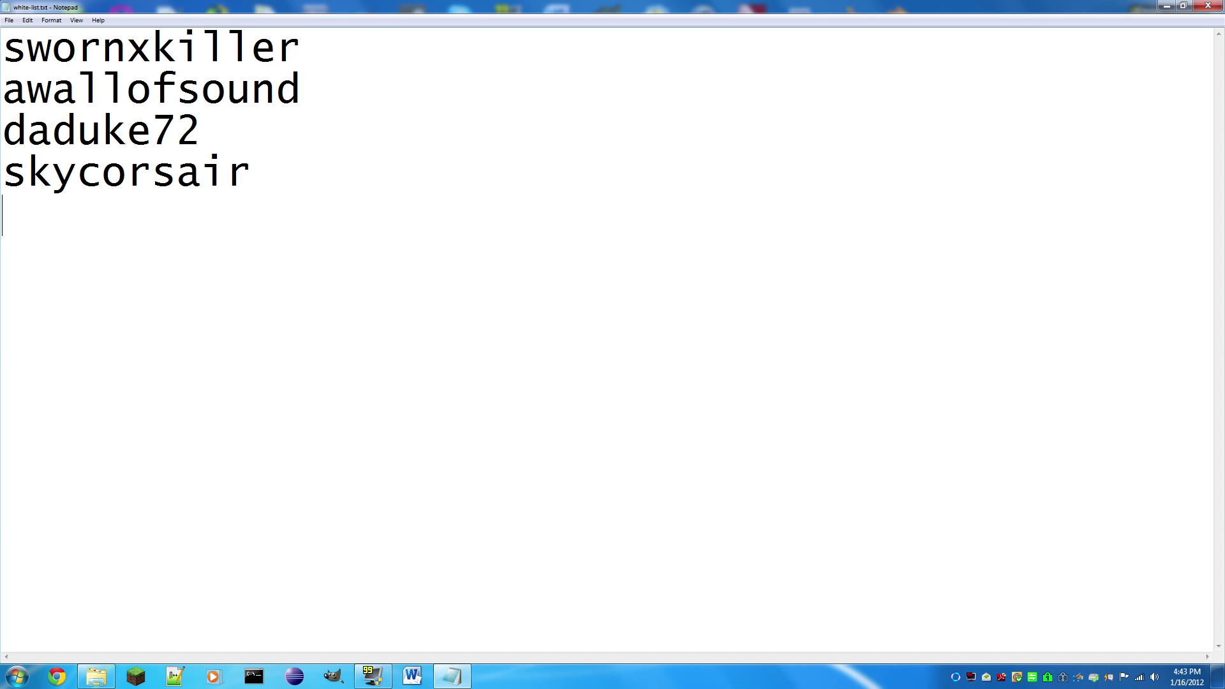
{"action": "type", "text": "sod_my"}
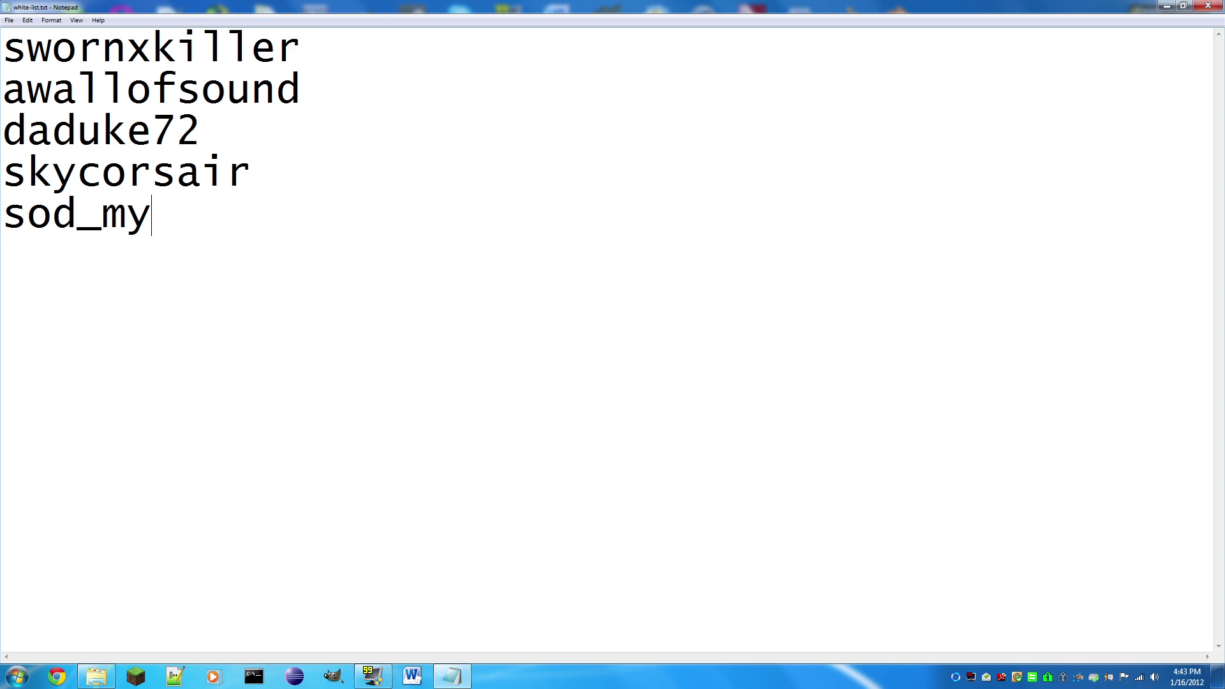
{"action": "type", "text": "t21"}
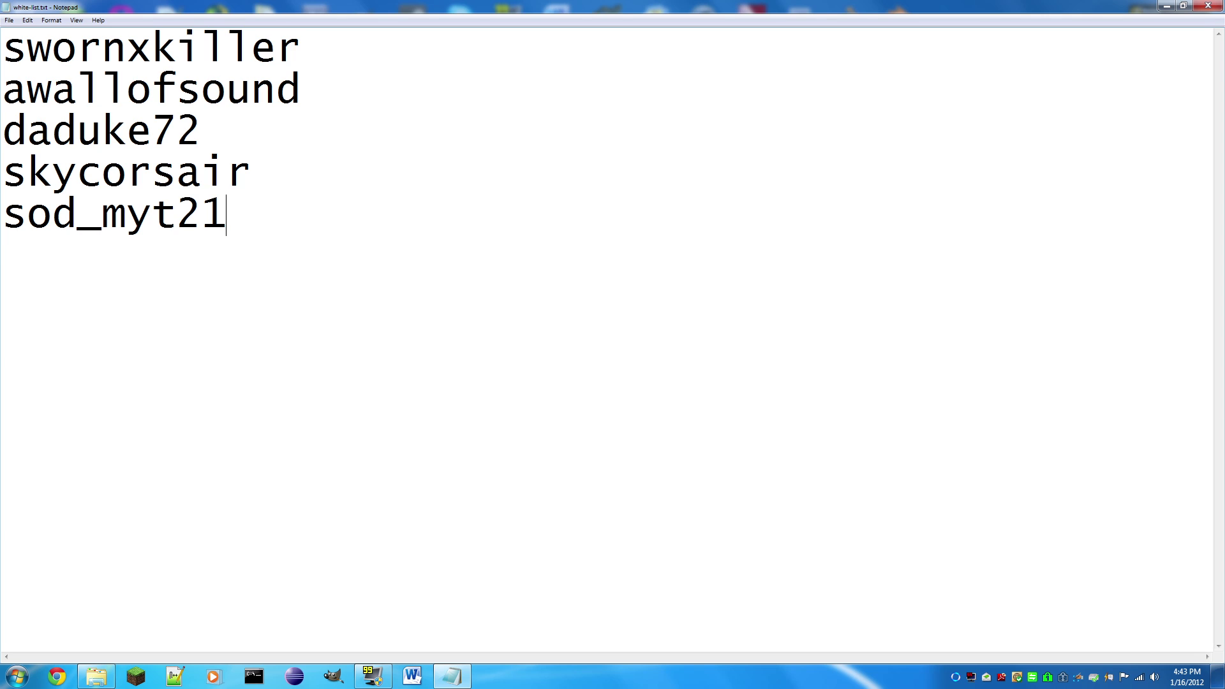
Step: Delete the last two usernames so three names remain in the whitelist
{"action": "key", "text": "BackSpace"}
{"action": "key", "text": "BackSpace"}
{"action": "key", "text": "BackSpace"}
{"action": "key", "text": "BackSpace"}
{"action": "key", "text": "BackSpace"}
{"action": "key", "text": "BackSpace"}
{"action": "key", "text": "BackSpace"}
{"action": "key", "text": "BackSpace"}
{"action": "key", "text": "BackSpace"}
{"action": "key", "text": "BackSpace"}
{"action": "key", "text": "BackSpace"}
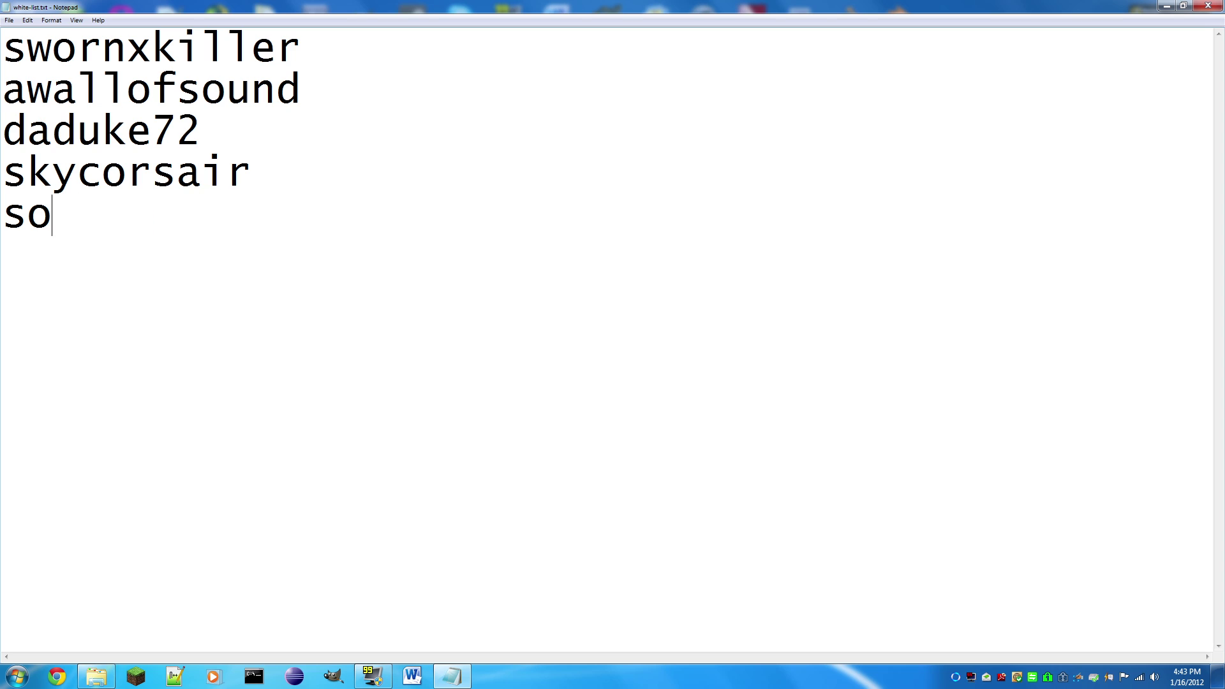
{"action": "key", "text": "BackSpace"}
{"action": "key", "text": "BackSpace"}
{"action": "key", "text": "BackSpace"}
{"action": "key", "text": "BackSpace"}
{"action": "key", "text": "BackSpace"}
{"action": "key", "text": "BackSpace"}
{"action": "key", "text": "BackSpace"}
{"action": "key", "text": "BackSpace"}
{"action": "key", "text": "BackSpace"}
{"action": "key", "text": "BackSpace"}
{"action": "key", "text": "BackSpace"}
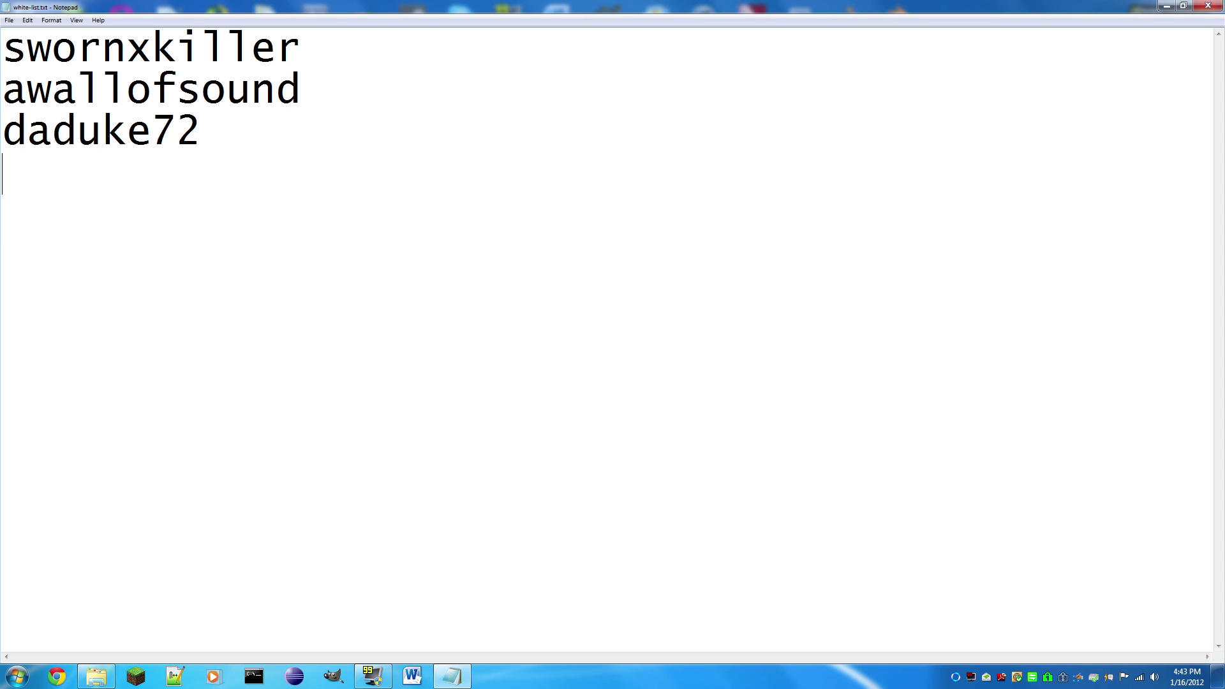
{"action": "type", "text": "2"}
Step: Close the whitelist and open banned-players.txt for editing
{"action": "left_click", "coordinate": [1207, 5]}
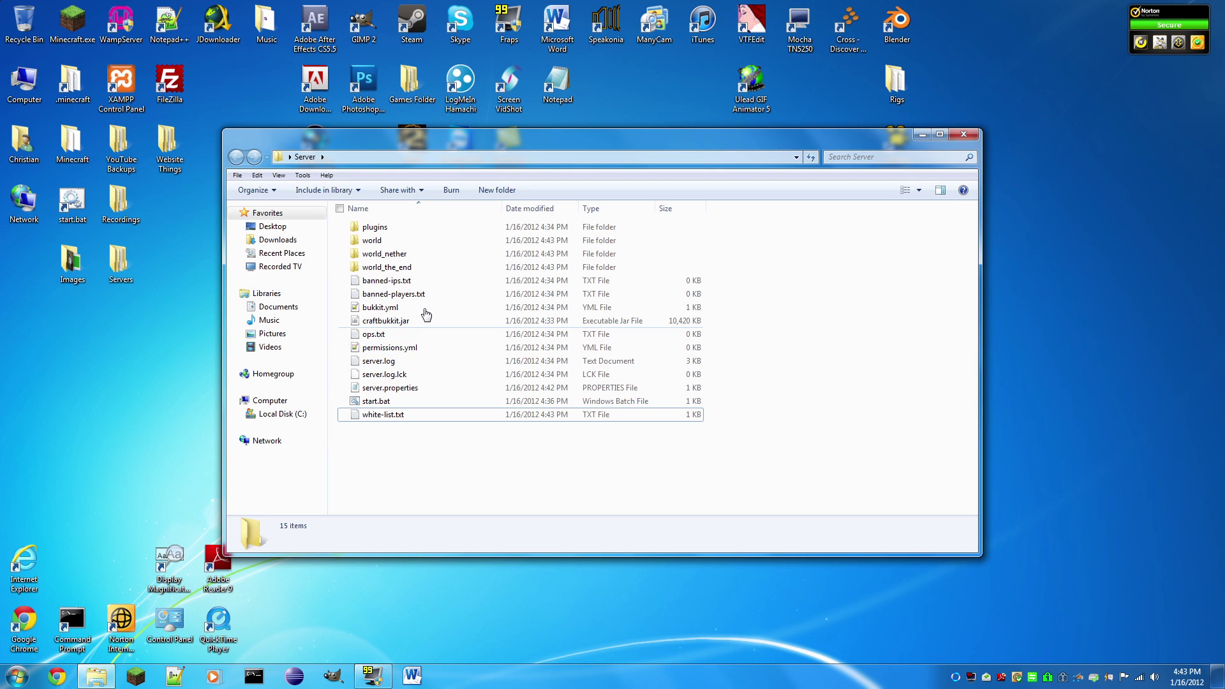
{"action": "left_click", "coordinate": [388, 294]}
{"action": "left_click", "coordinate": [520, 123]}
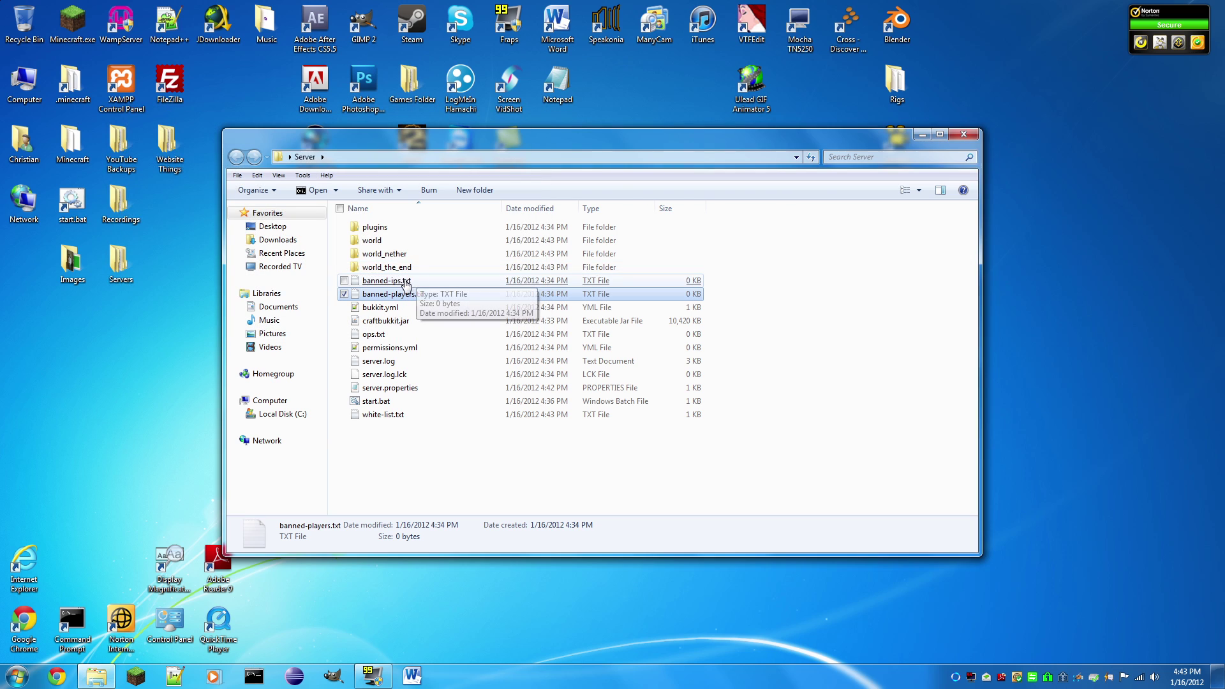
{"action": "right_click", "coordinate": [388, 295]}
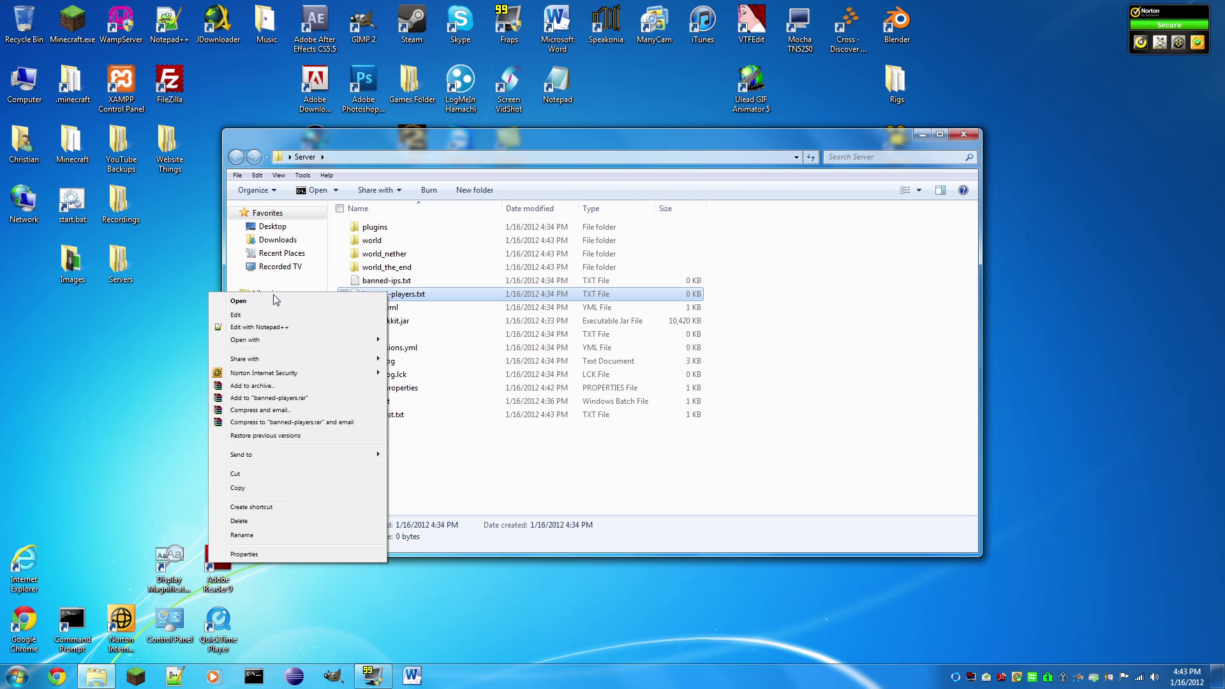
{"action": "left_click", "coordinate": [246, 317]}
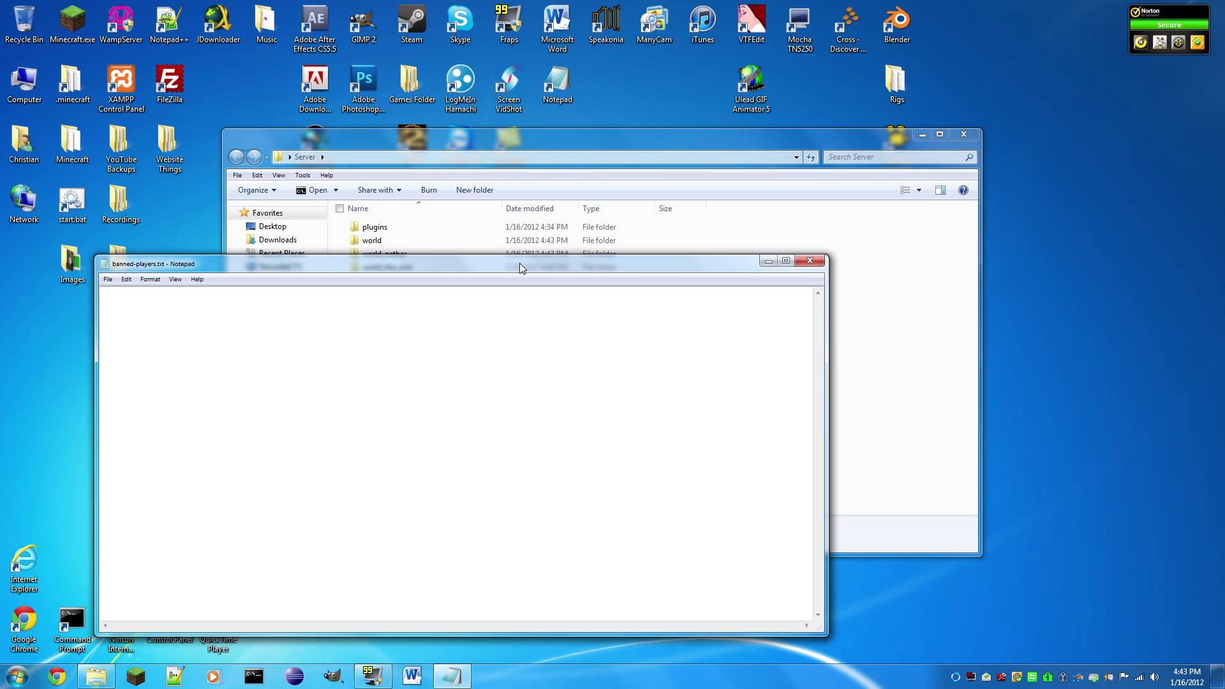
Step: Enter two player usernames in banned-players.txt on separate lines
{"action": "type", "text": "storm_"}
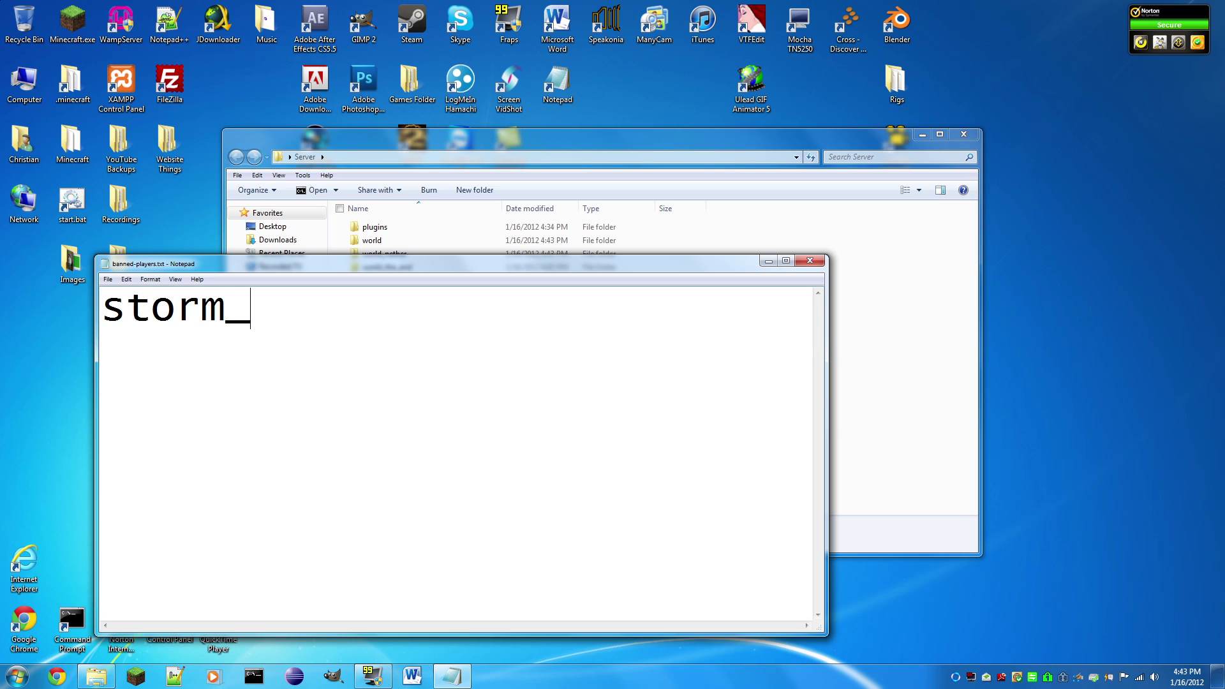
{"action": "type", "text": "surge"}
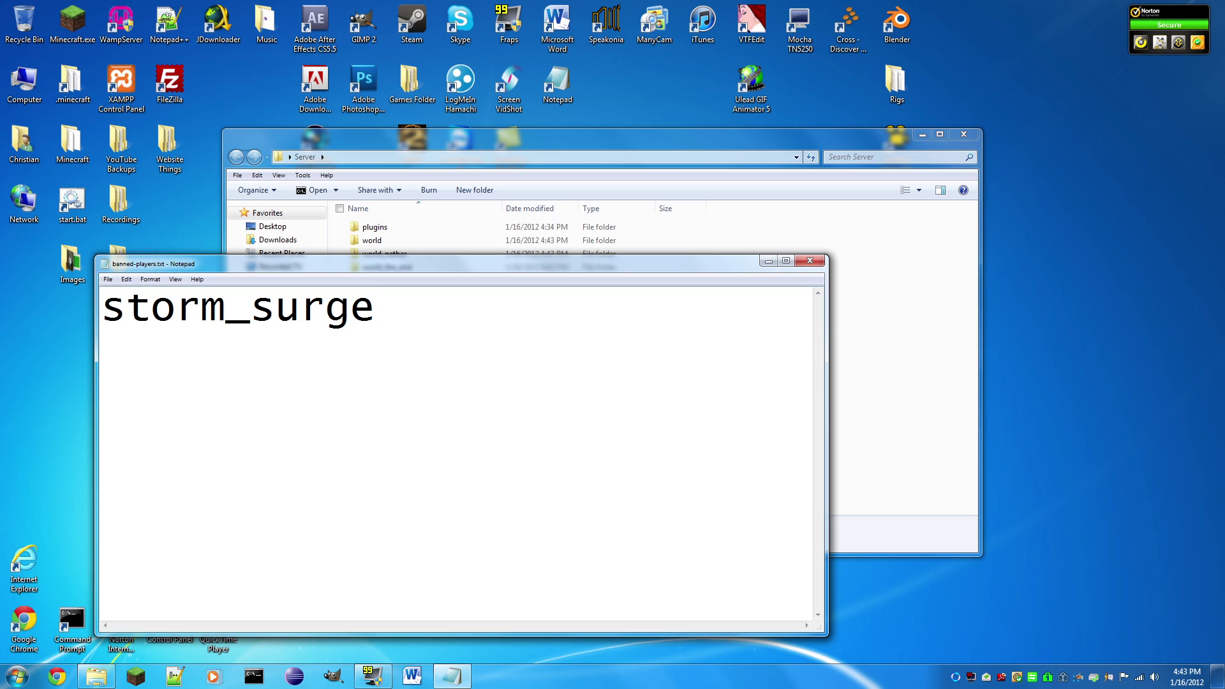
{"action": "key", "text": "ctrl+a"}
{"action": "key", "text": "Right"}
{"action": "key", "text": "Return"}
{"action": "type", "text": "Notch"}
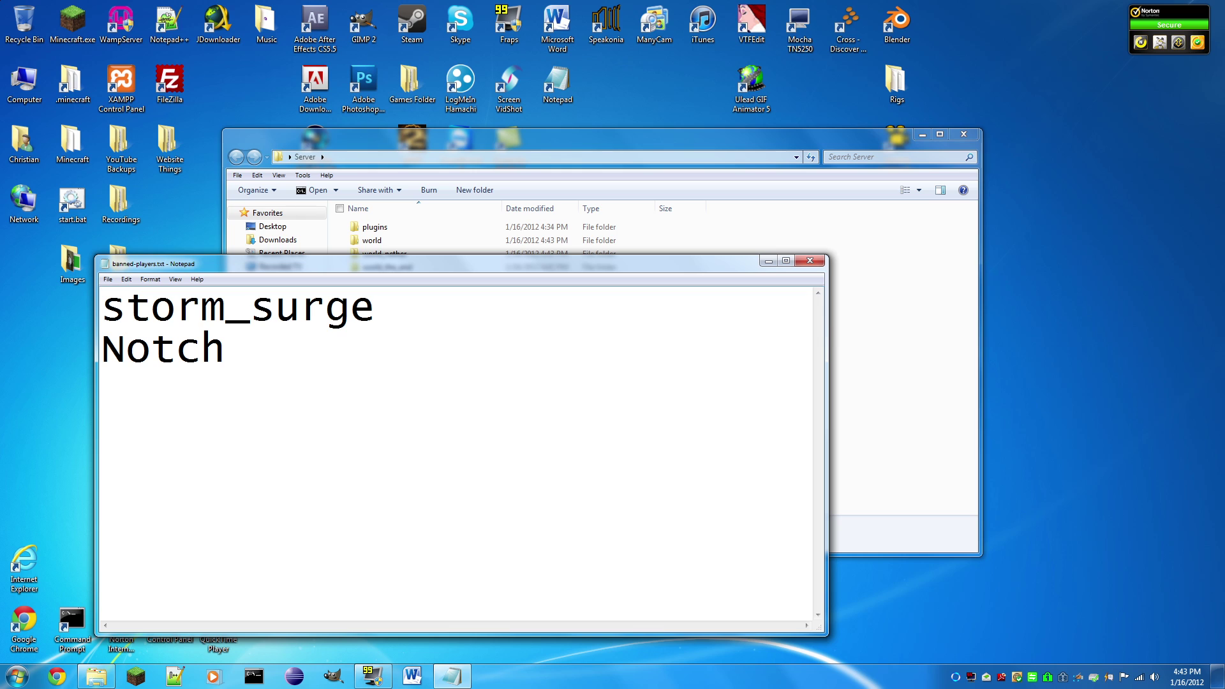
Step: Close banned-players.txt and open banned-ips.txt in a maximized Notepad
{"action": "left_click", "coordinate": [809, 260]}
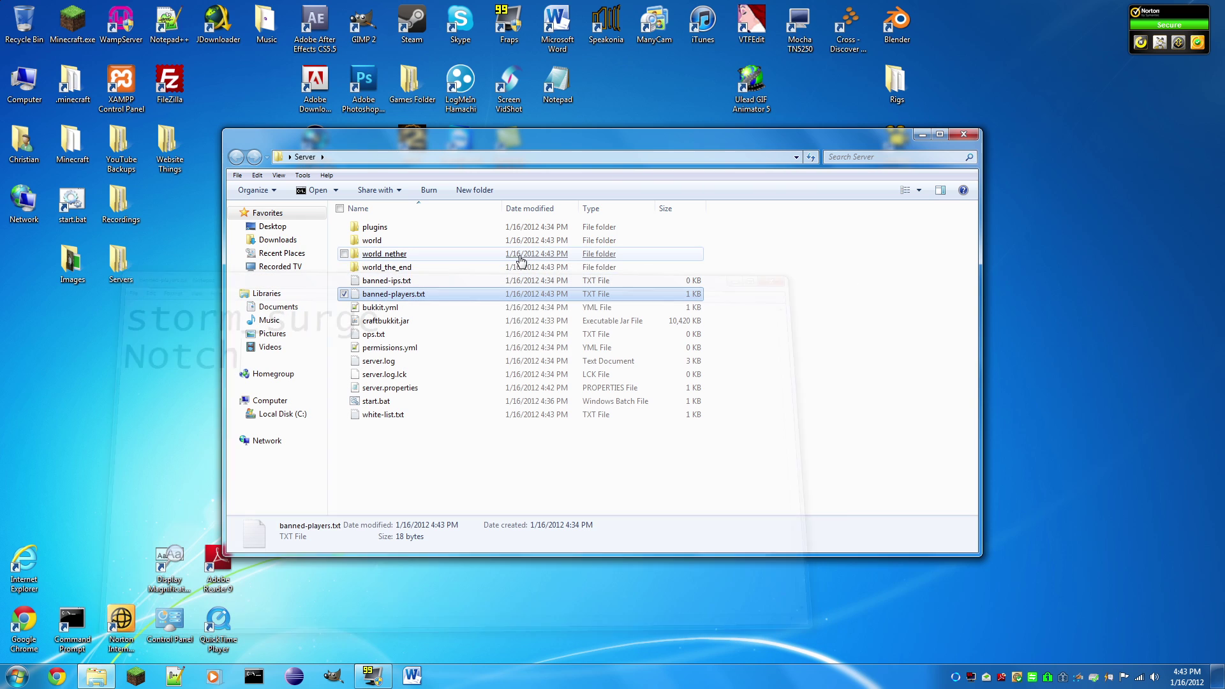
{"action": "right_click", "coordinate": [387, 280]}
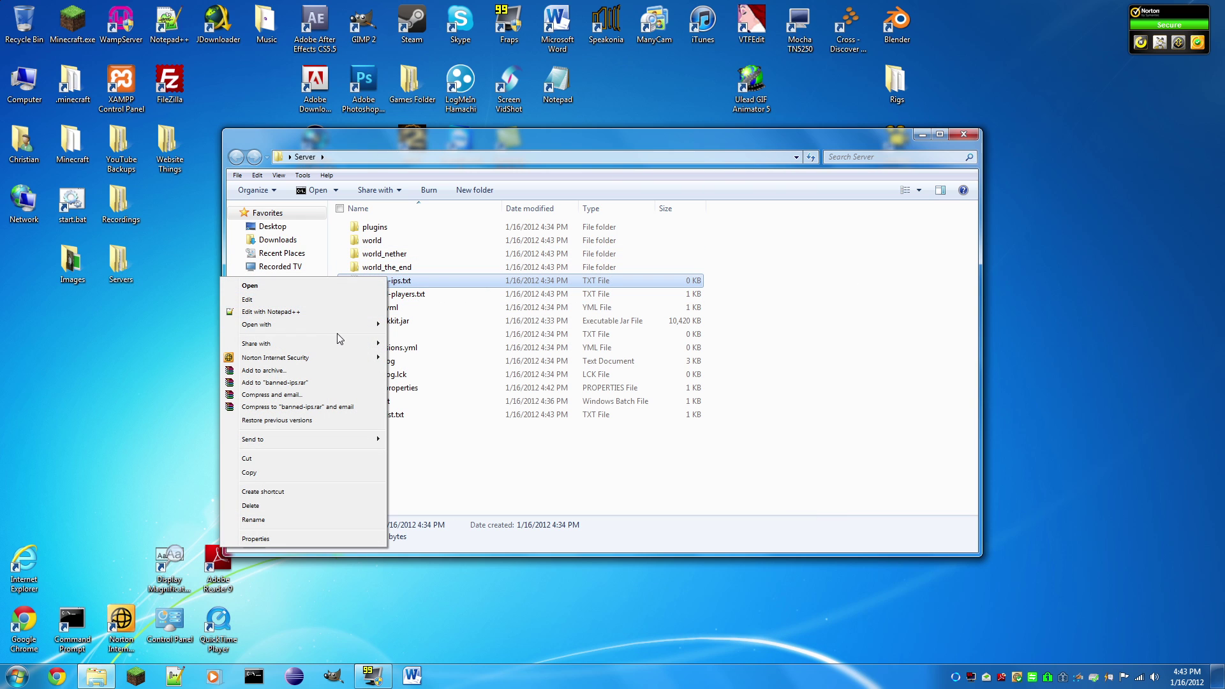
{"action": "left_click", "coordinate": [305, 301]}
{"action": "left_click", "coordinate": [775, 258]}
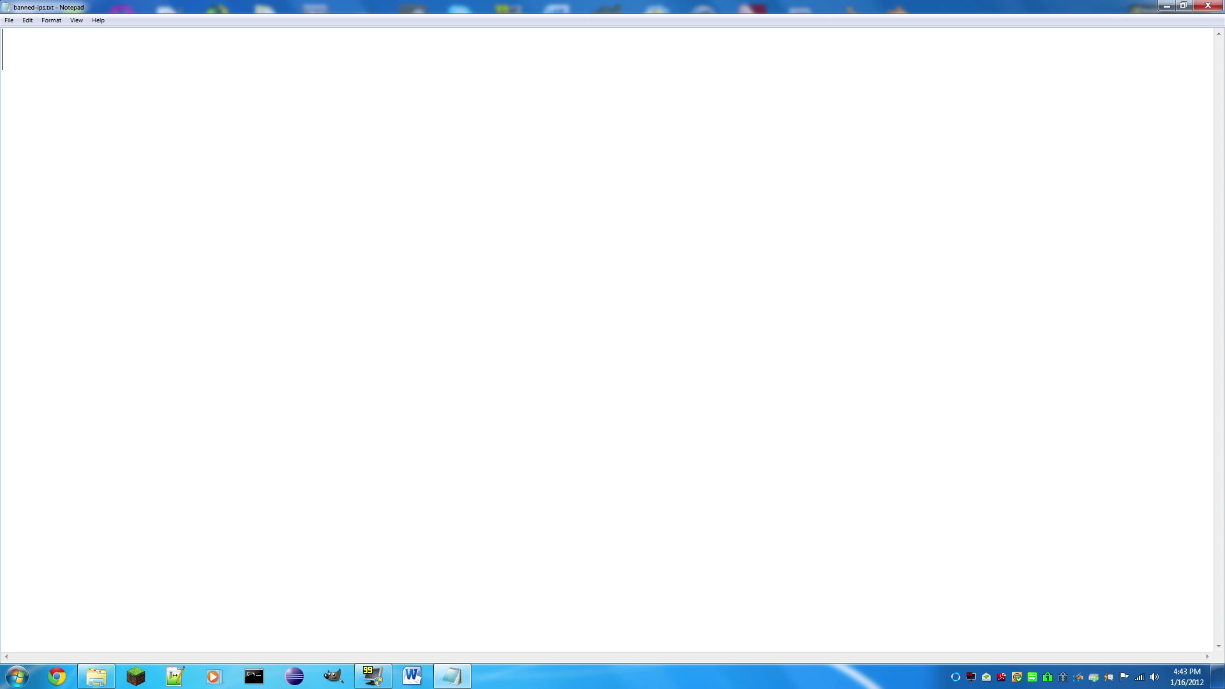
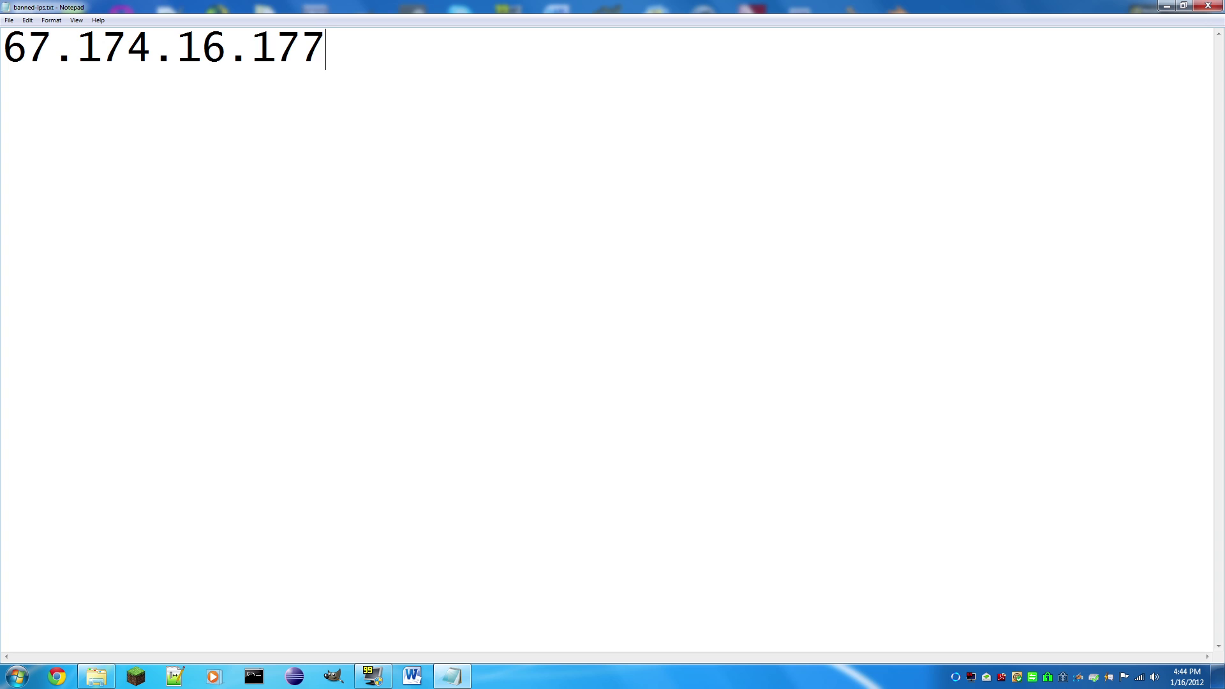
Step: Enter a public IP address, then 1.2.3.4.5 on the next line
{"action": "key", "text": "ctrl+a"}
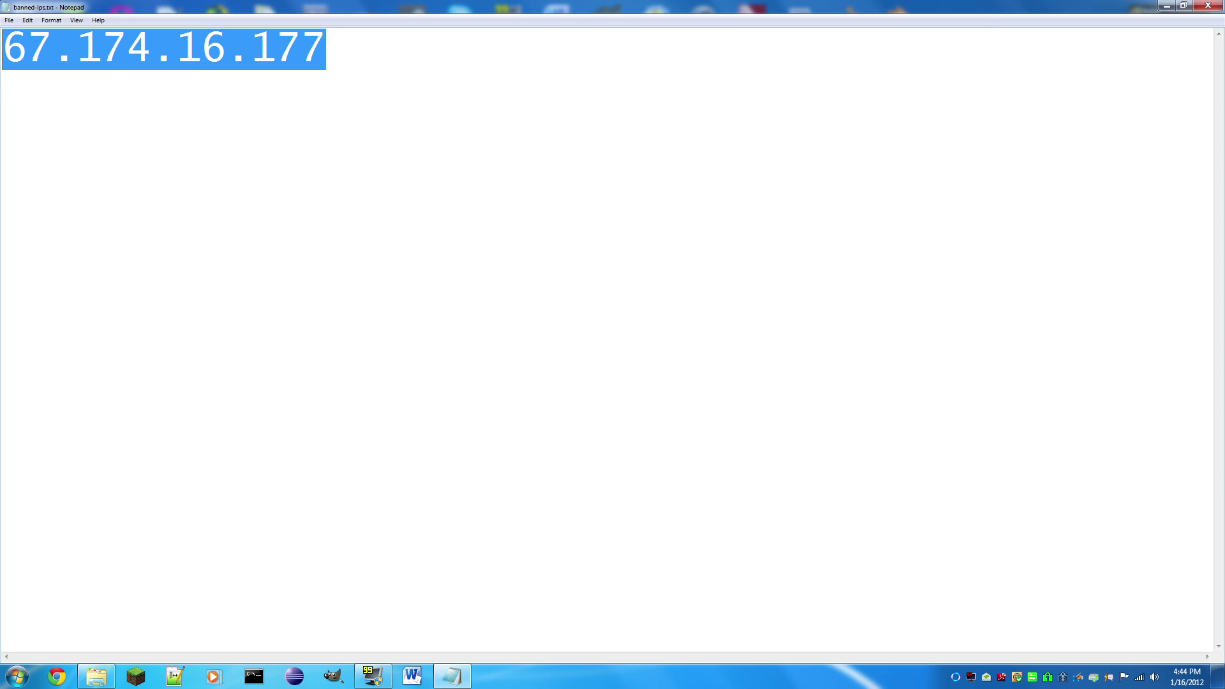
{"action": "key", "text": "Right"}
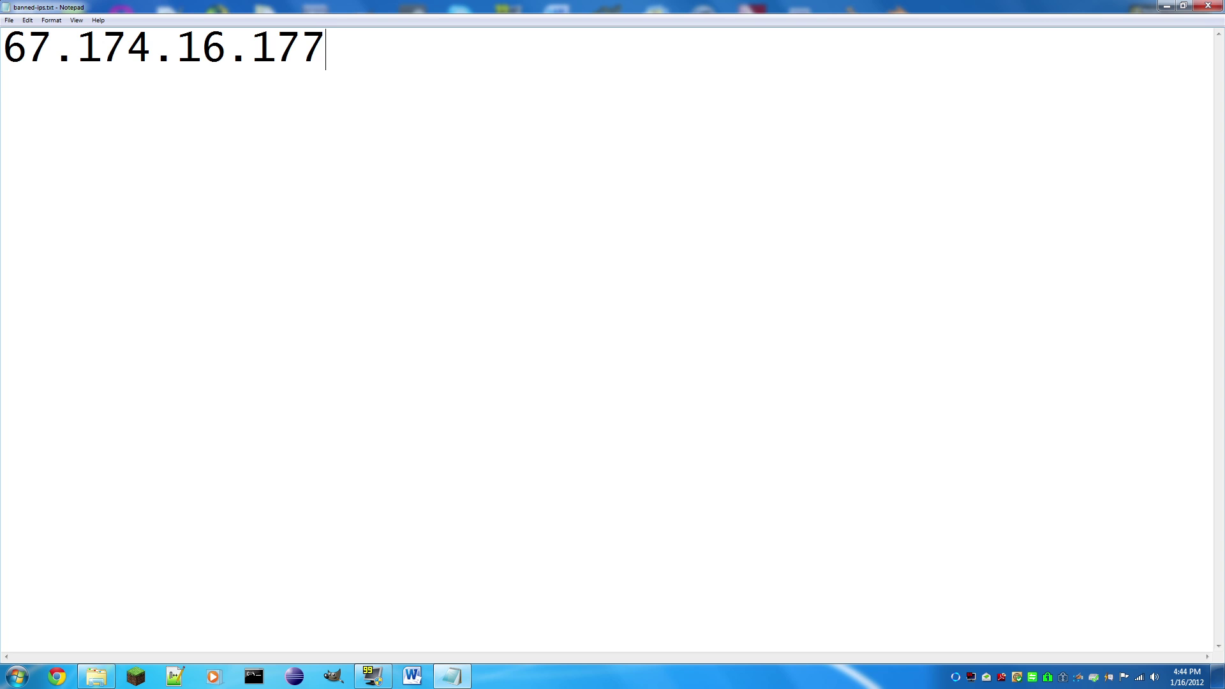
{"action": "key", "text": "Return"}
{"action": "type", "text": "1.2.3.4.5"}
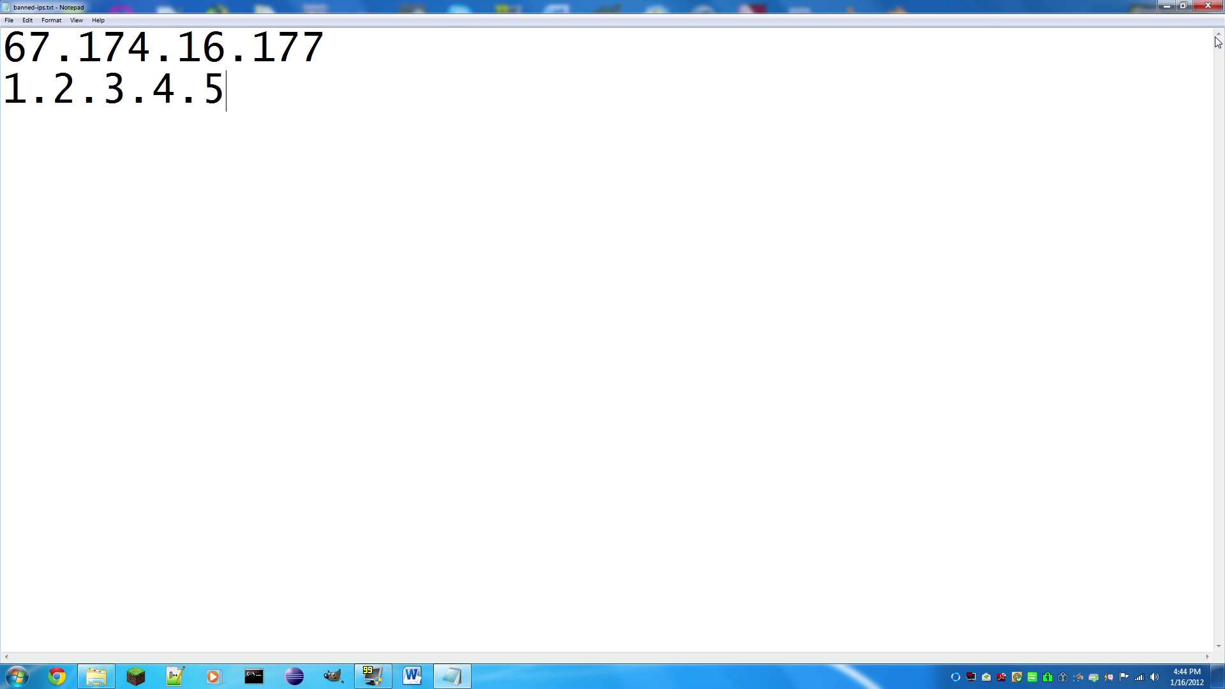
Step: Review the two IP lines with cursor selections, leaving nothing selected
{"action": "key", "text": "ctrl+a"}
{"action": "key", "text": "Right"}
{"action": "key", "text": "shift+Home"}
{"action": "key", "text": "shift+Up"}
{"action": "key", "text": "Right"}
{"action": "key", "text": "shift+Left"}
{"action": "key", "text": "shift+Left"}
{"action": "key", "text": "shift+Left"}
{"action": "key", "text": "shift+Left"}
{"action": "key", "text": "shift+Left"}
{"action": "key", "text": "shift+Left"}
{"action": "key", "text": "shift+Left"}
{"action": "key", "text": "shift+Left"}
{"action": "key", "text": "shift+Left"}
{"action": "key", "text": "shift+Left"}
{"action": "key", "text": "shift+Left"}
{"action": "key", "text": "shift+Left"}
{"action": "key", "text": "shift+Left"}
{"action": "key", "text": "shift+Left"}
{"action": "key", "text": "shift+Left"}
{"action": "key", "text": "shift+Left"}
{"action": "key", "text": "shift+Left"}
{"action": "key", "text": "shift+Left"}
{"action": "key", "text": "shift+Left"}
{"action": "key", "text": "shift+Left"}
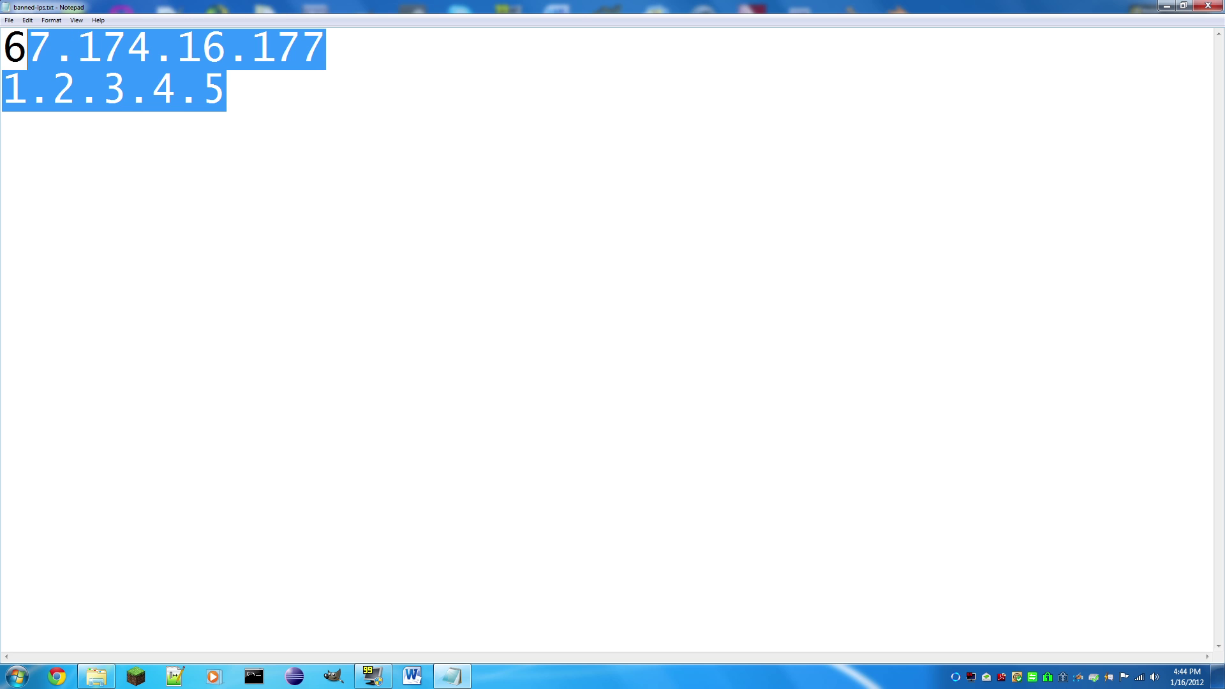
{"action": "key", "text": "shift+Left"}
{"action": "key", "text": "shift+Right"}
{"action": "key", "text": "shift+Right"}
{"action": "key", "text": "shift+Right"}
{"action": "key", "text": "shift+Right"}
{"action": "key", "text": "shift+Right"}
{"action": "key", "text": "shift+Right"}
{"action": "key", "text": "shift+Right"}
{"action": "key", "text": "shift+Right"}
{"action": "key", "text": "shift+Right"}
{"action": "key", "text": "shift+Right"}
{"action": "key", "text": "Right"}
{"action": "key", "text": "ctrl+a"}
{"action": "key", "text": "Right"}
{"action": "key", "text": "shift+Up"}
{"action": "key", "text": "shift+Left"}
{"action": "key", "text": "shift+Left"}
{"action": "key", "text": "shift+Left"}
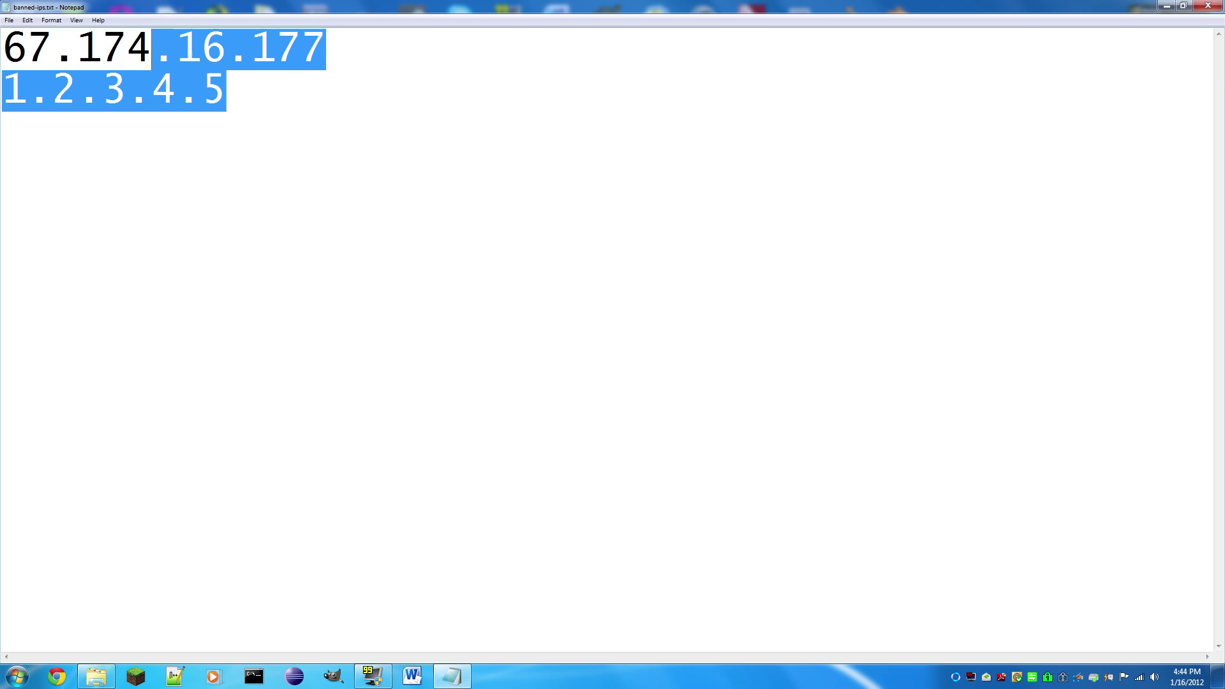
{"action": "key", "text": "shift+Home"}
{"action": "key", "text": "Right"}
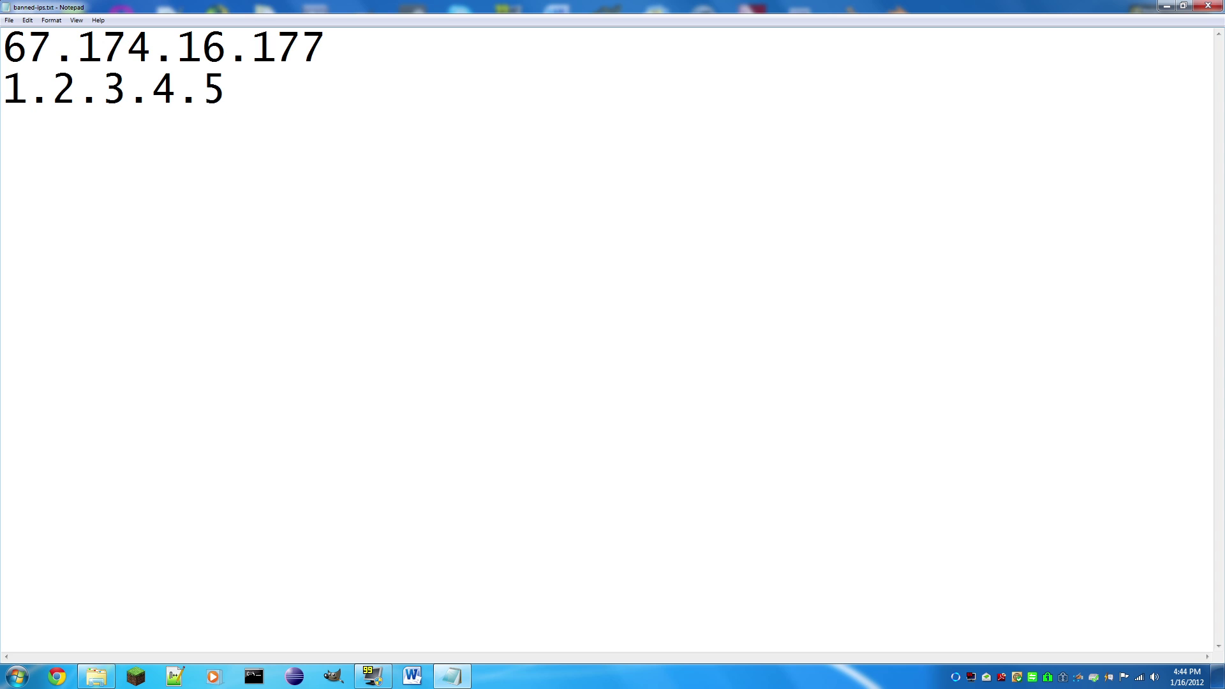
Step: Close banned-ips.txt and open ops.txt in a maximized Notepad
{"action": "left_click", "coordinate": [1208, 5]}
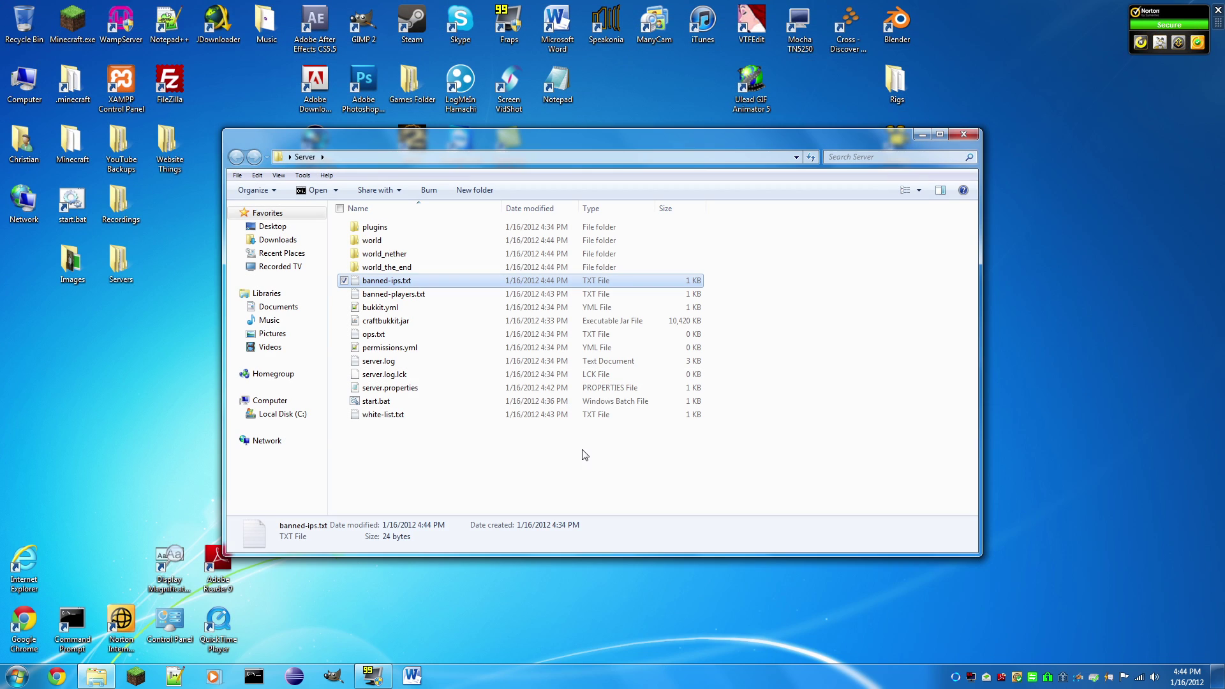
{"action": "left_click", "coordinate": [573, 488]}
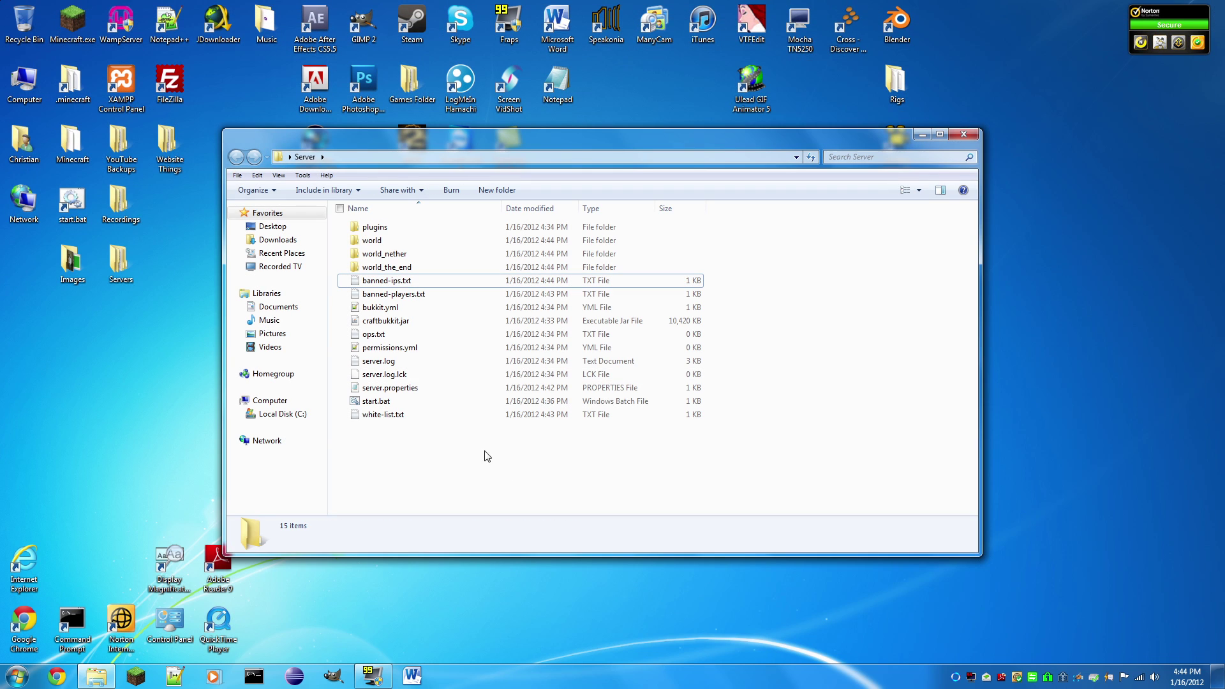
{"action": "left_click", "coordinate": [392, 335]}
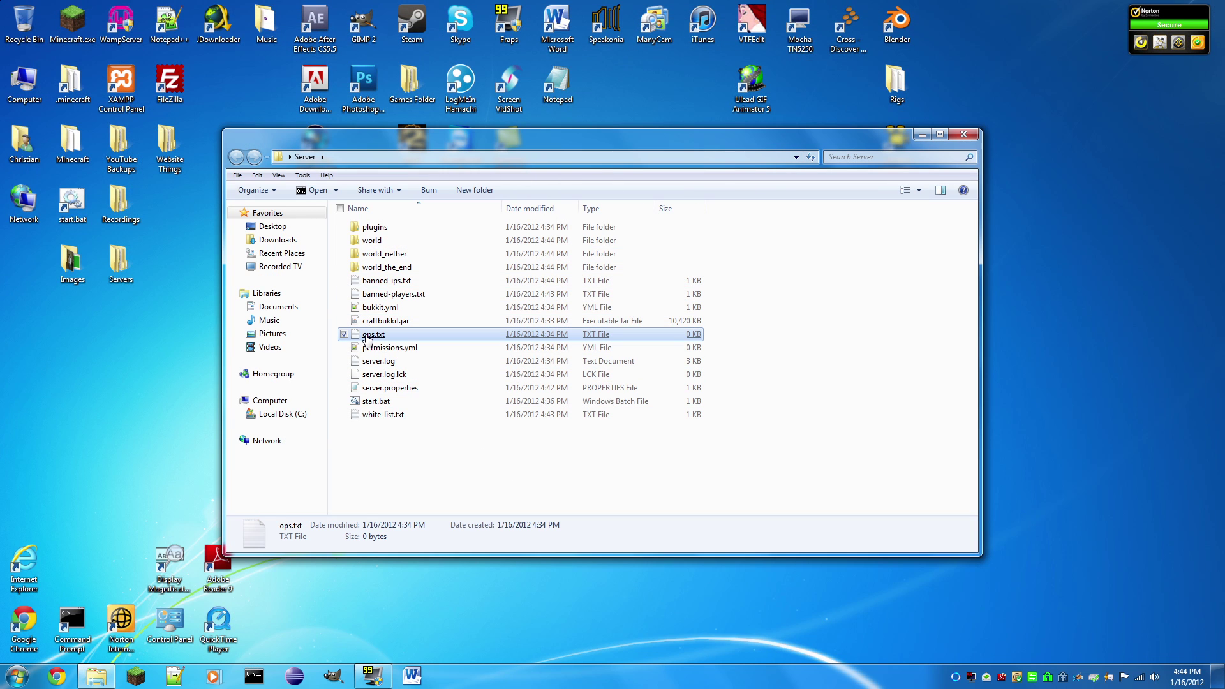
{"action": "right_click", "coordinate": [367, 337]}
{"action": "left_click", "coordinate": [323, 345]}
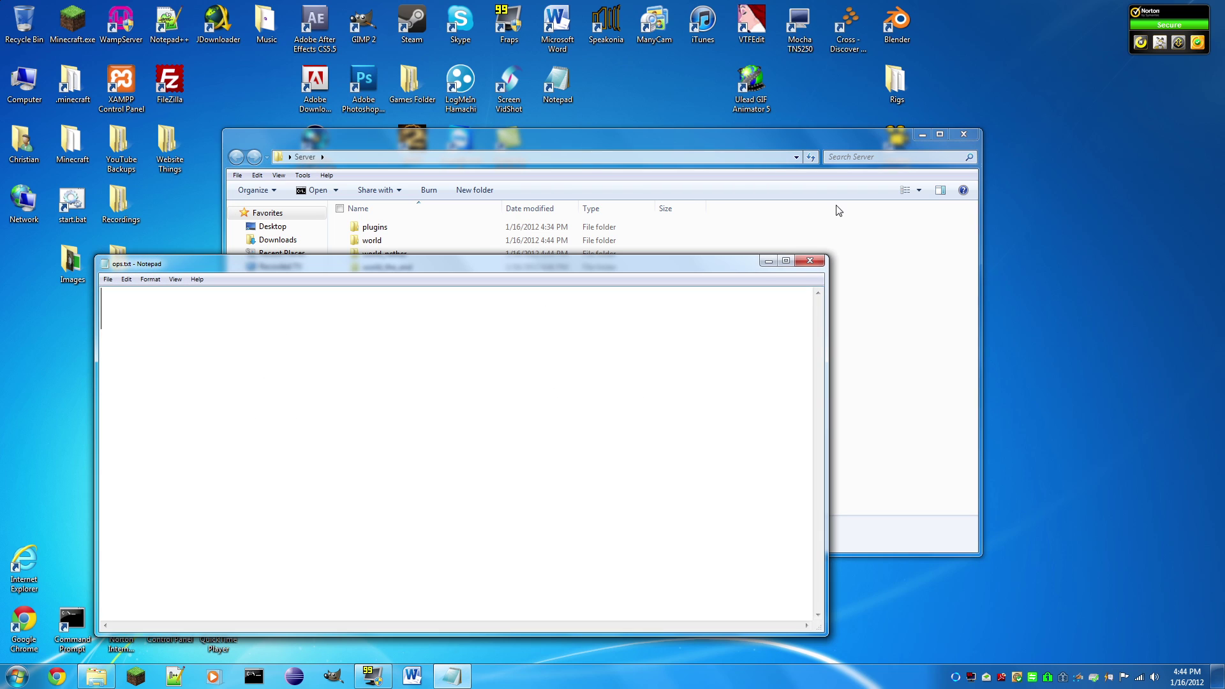
{"action": "left_click", "coordinate": [786, 261]}
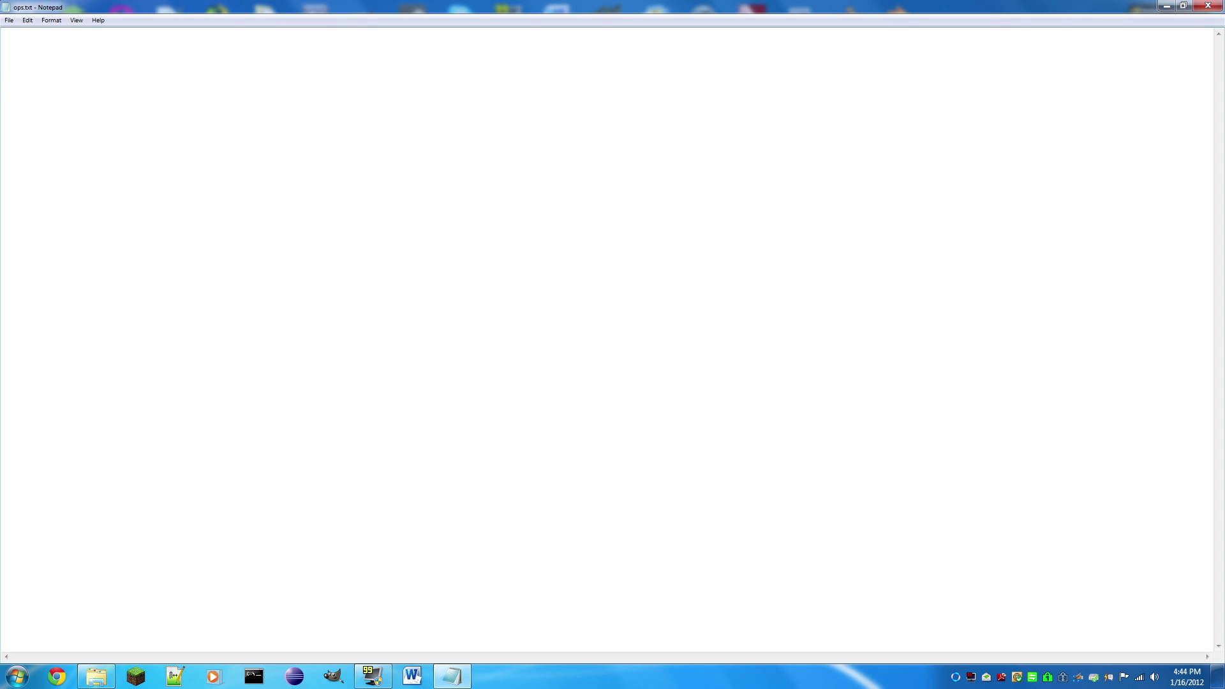
Step: Enter three operator usernames in ops.txt, one per line
{"action": "type", "text": "swornxkiller"}
{"action": "key", "text": "Return"}
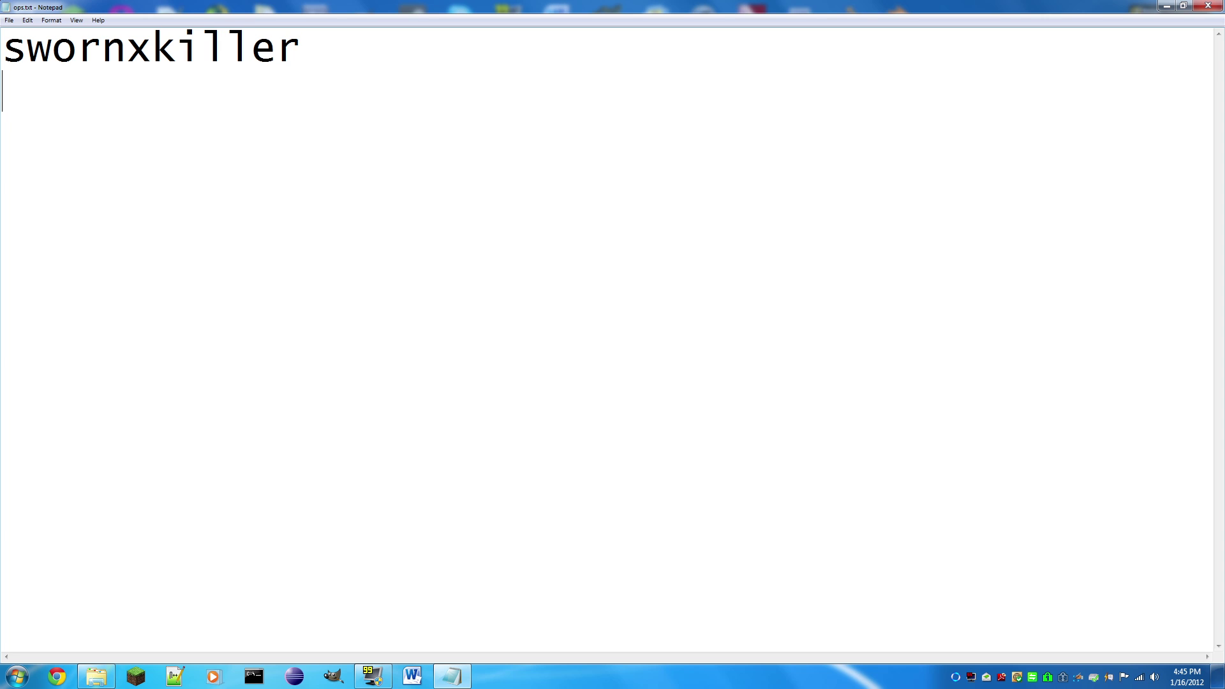
{"action": "type", "text": "daduke72"}
{"action": "key", "text": "Return"}
{"action": "type", "text": "awa"}
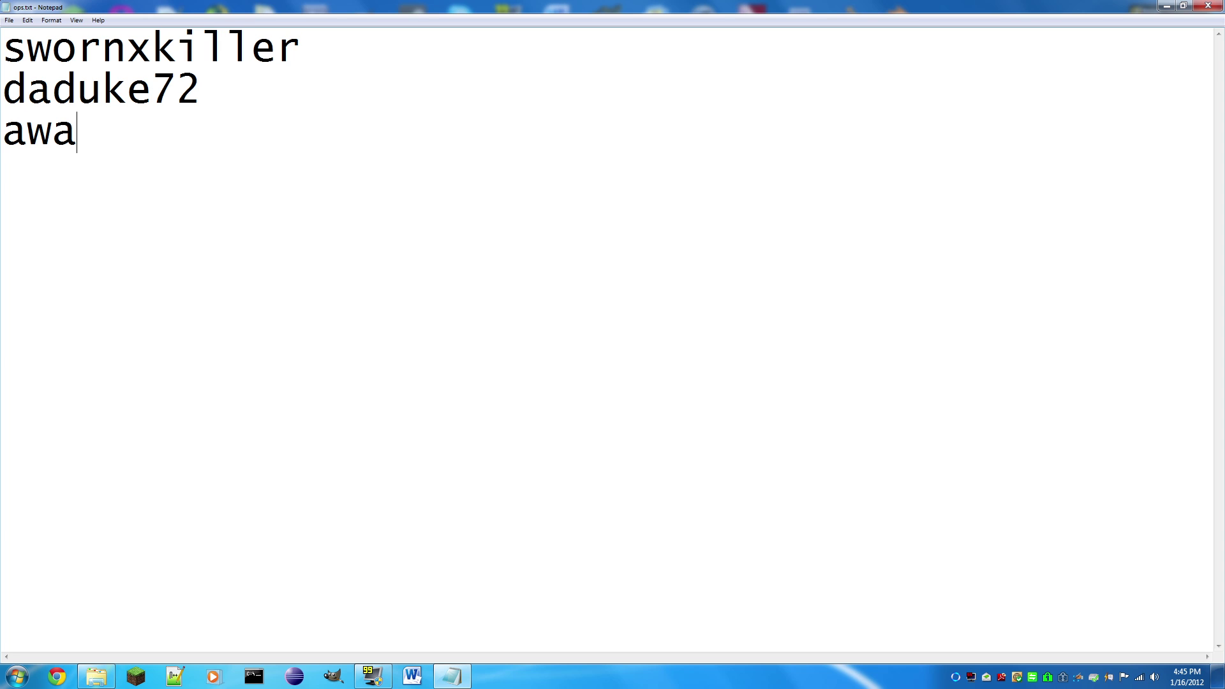
{"action": "type", "text": "llofsound"}
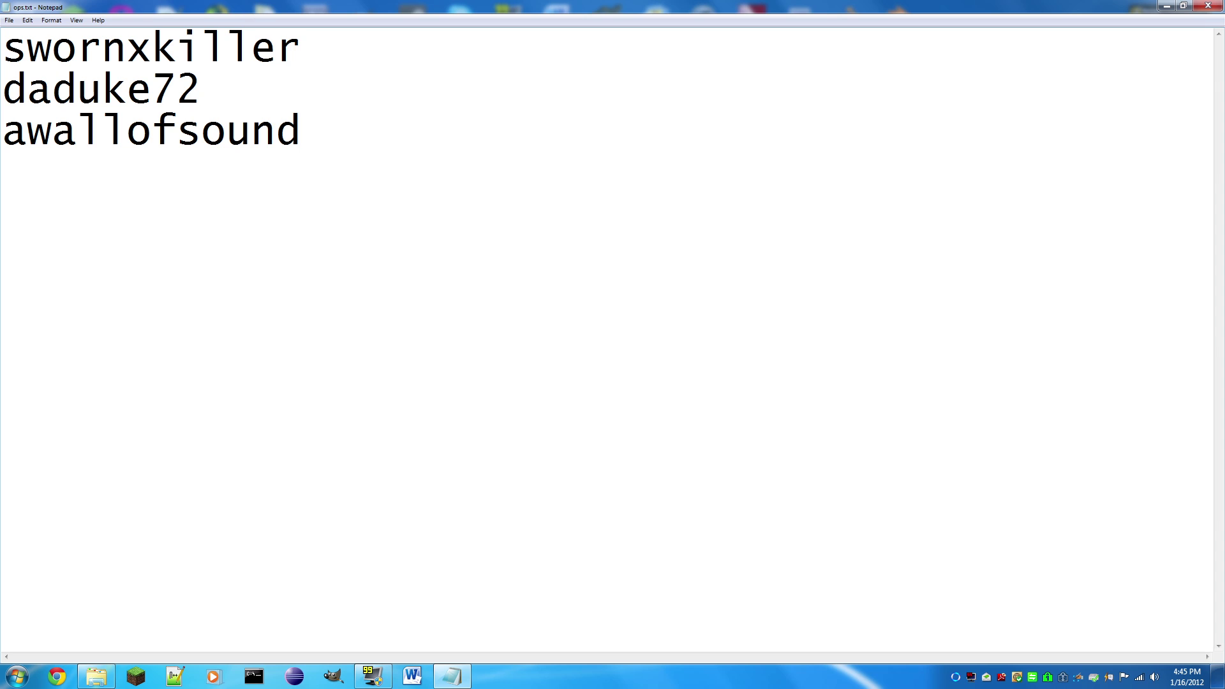
Step: Clear the text selection and close ops.txt
{"action": "key", "text": "shift+Up"}
{"action": "key", "text": "shift+Home"}
{"action": "key", "text": "shift+Up"}
{"action": "key", "text": "shift+Down"}
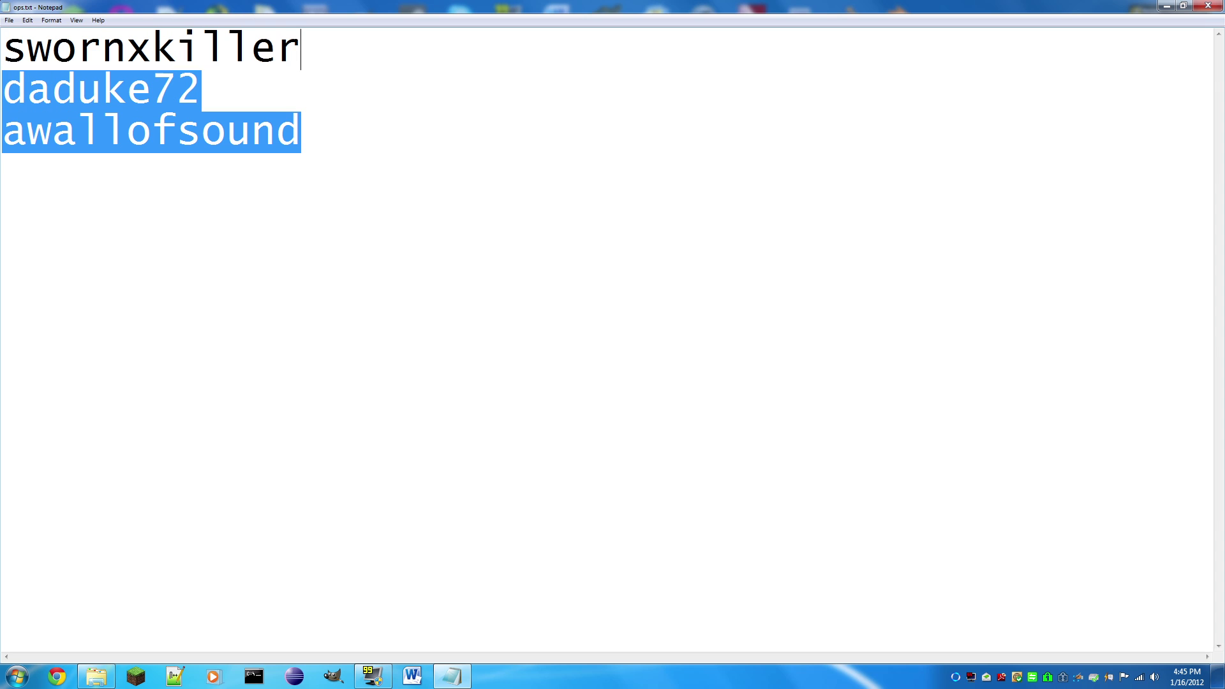
{"action": "key", "text": "ctrl+End"}
{"action": "key", "text": "ctrl+a"}
{"action": "key", "text": "ctrl+End"}
{"action": "key", "text": "shift+Home"}
{"action": "key", "text": "End"}
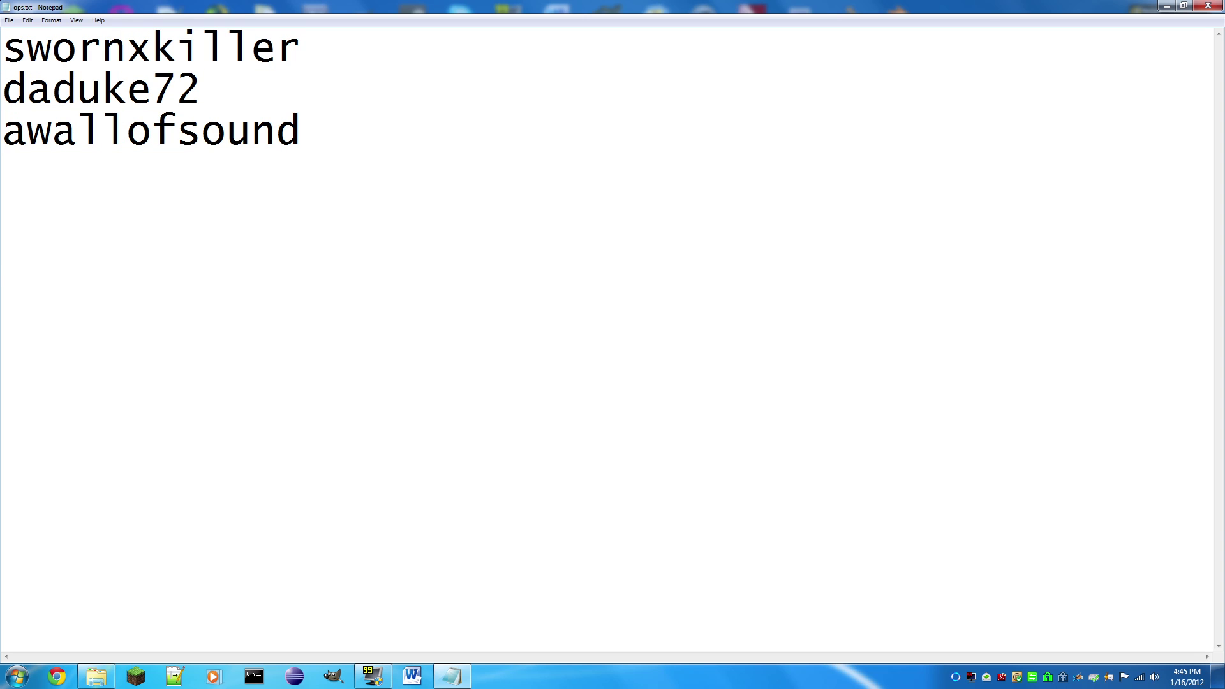
{"action": "left_click", "coordinate": [1207, 5]}
Step: Run start.bat, let the server load, shut it down with 'stop', and close the console
{"action": "left_click", "coordinate": [446, 484]}
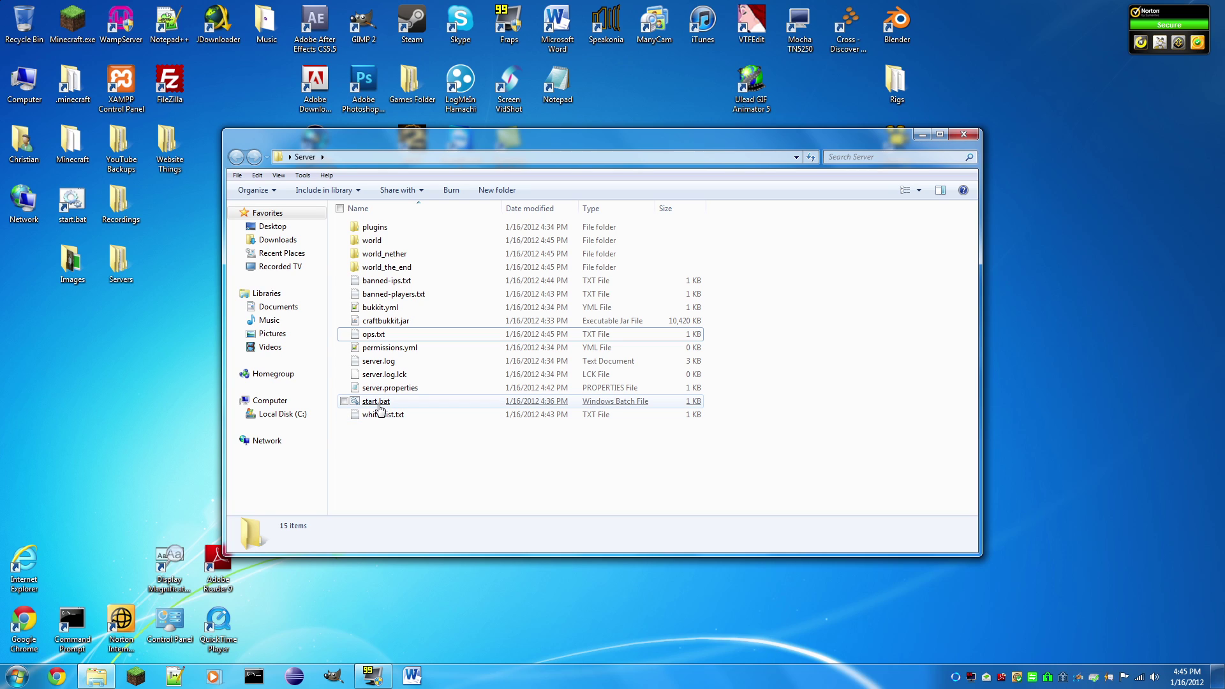
{"action": "left_click", "coordinate": [378, 404]}
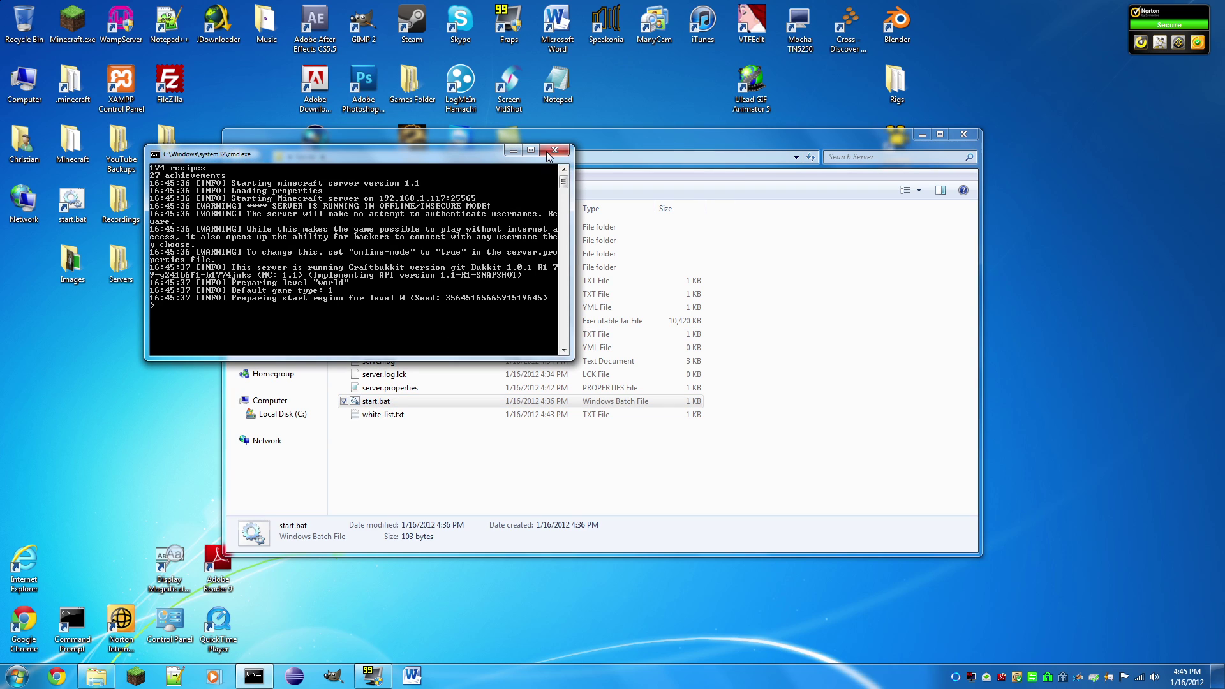
{"action": "left_click", "coordinate": [531, 150]}
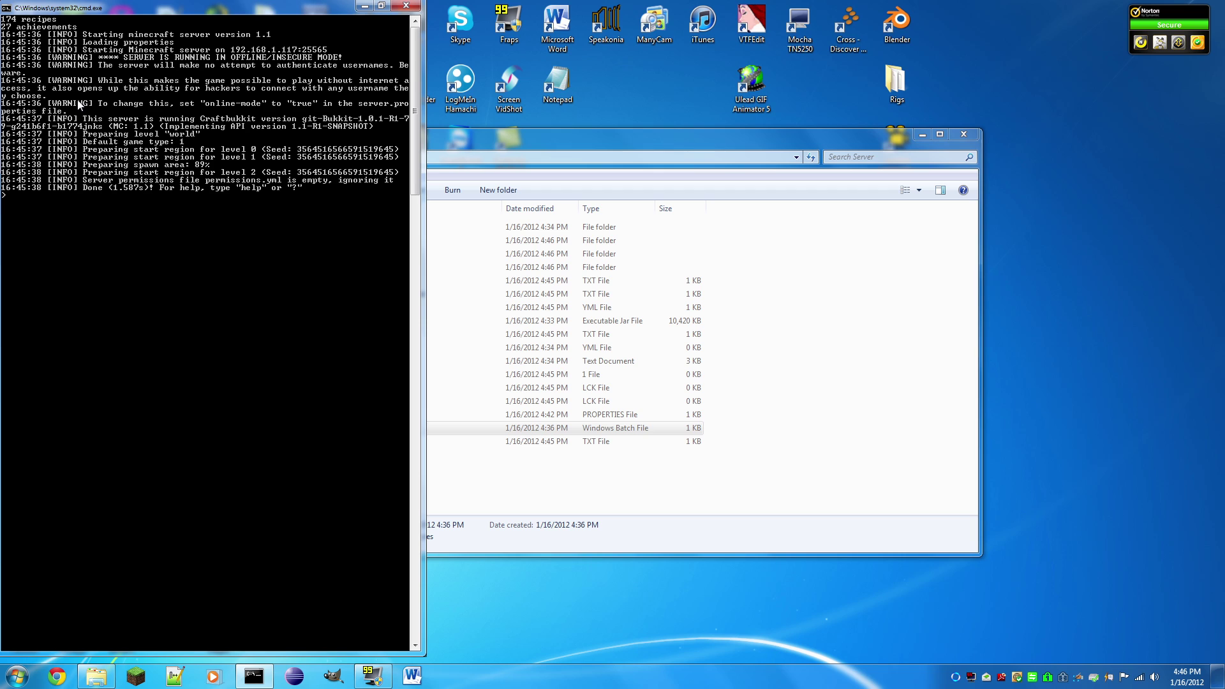
{"action": "type", "text": "stop"}
{"action": "key", "text": "Return"}
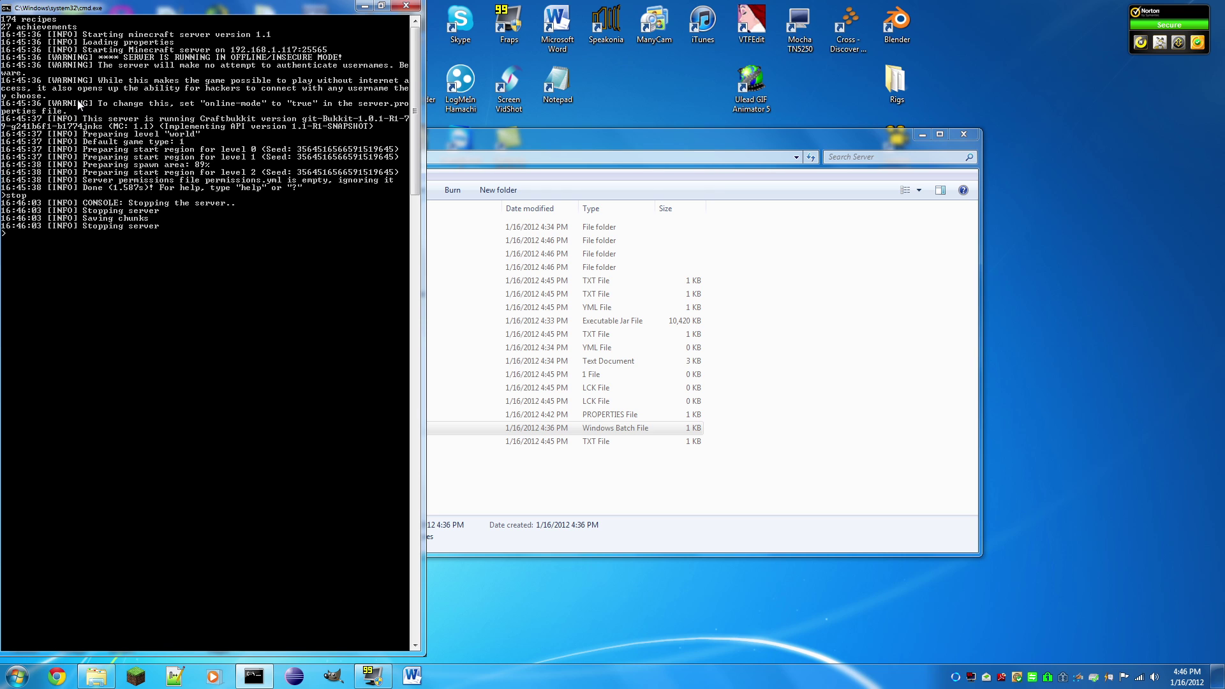
{"action": "key", "text": "Return"}
{"action": "left_click", "coordinate": [455, 481]}
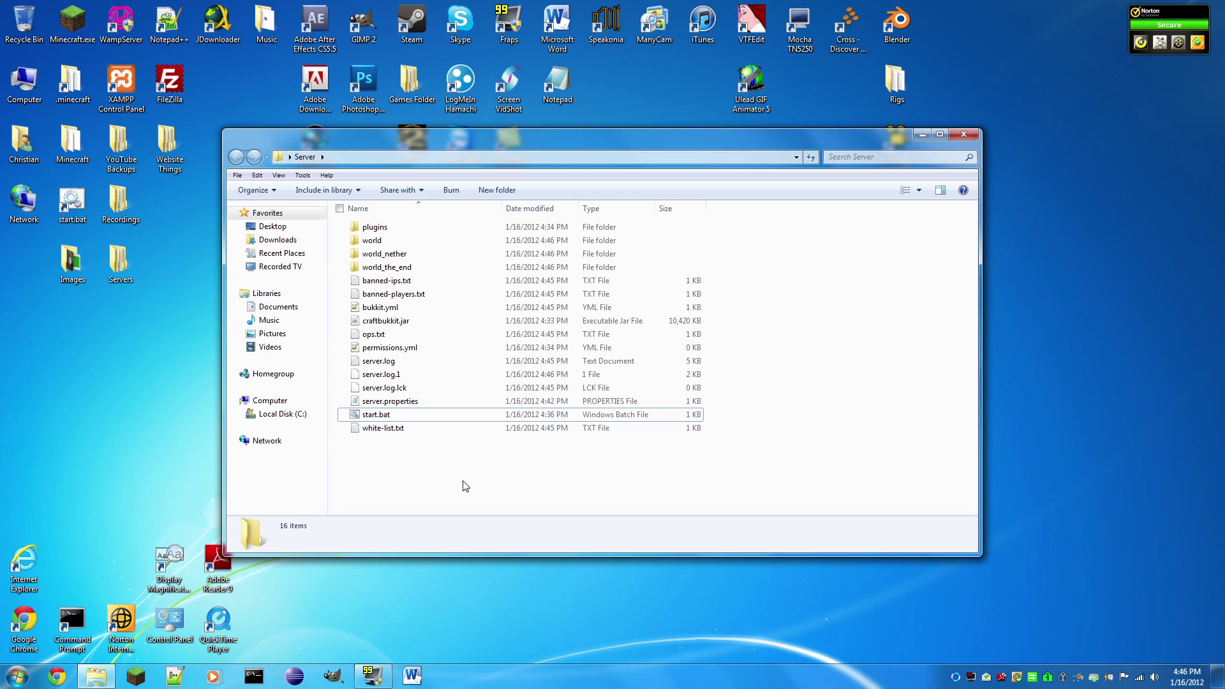
Step: Change -Xms and -Xmx from 1024M to 2048M in start.bat via Notepad++, then save and close
{"action": "right_click", "coordinate": [381, 416]}
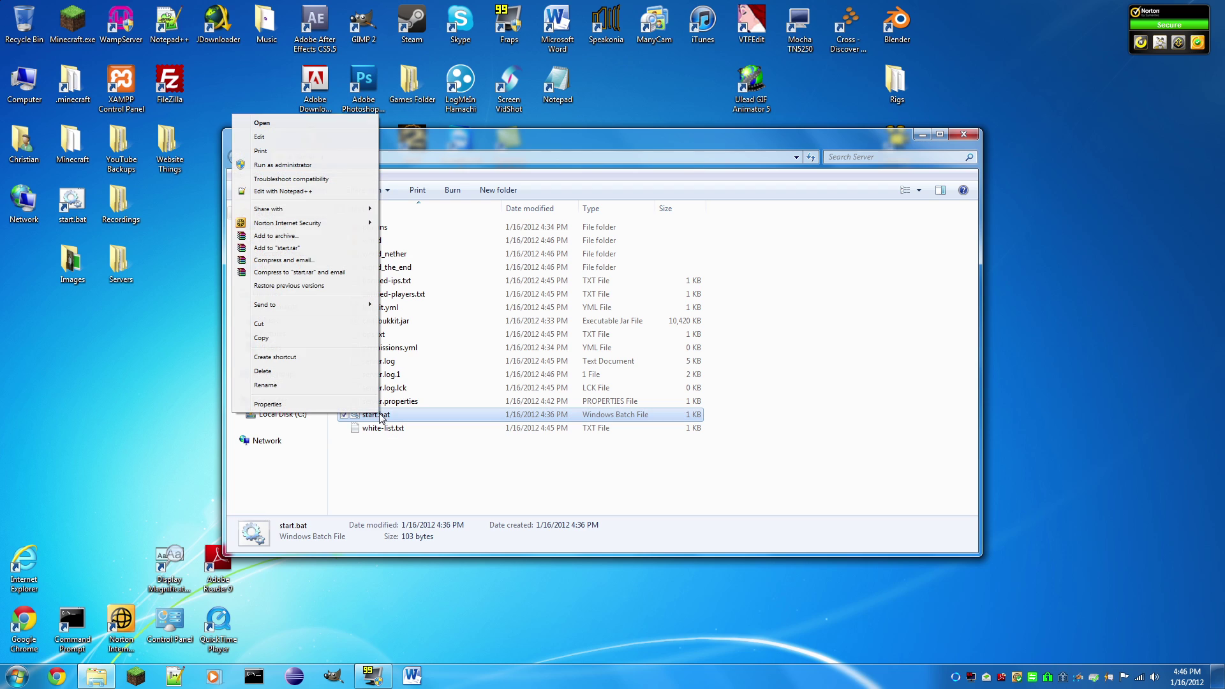
{"action": "left_click", "coordinate": [280, 191]}
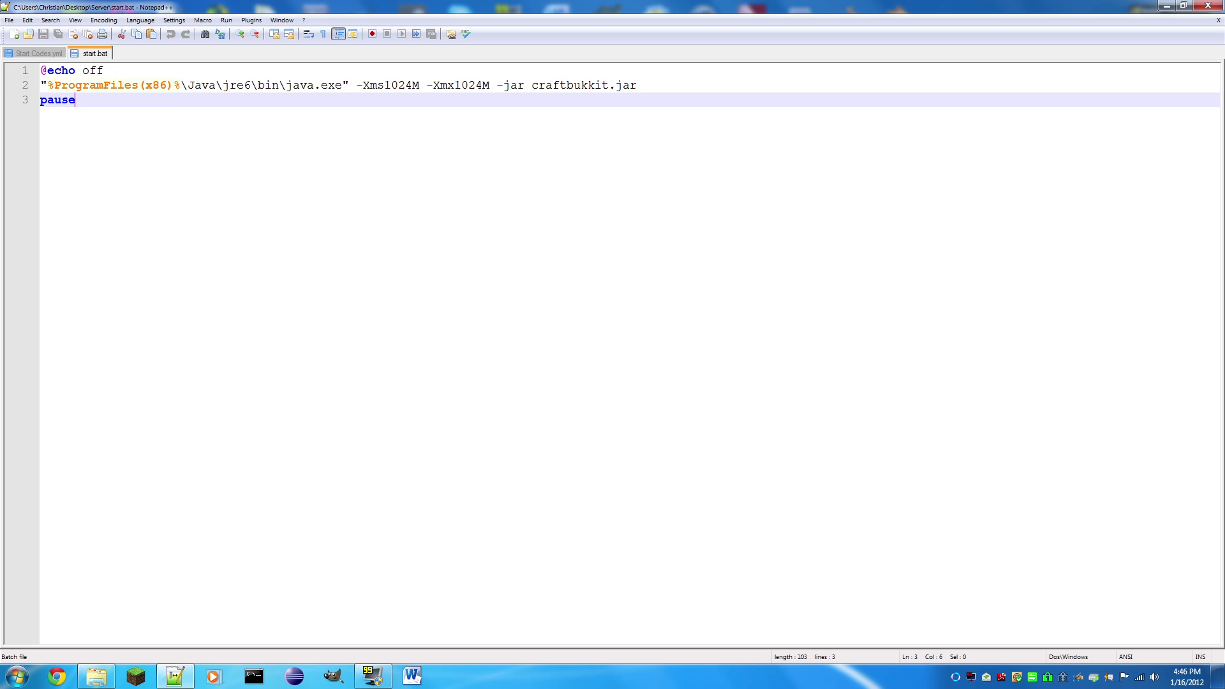
{"action": "left_click_drag", "start_coordinate": [412, 85], "coordinate": [384, 85]}
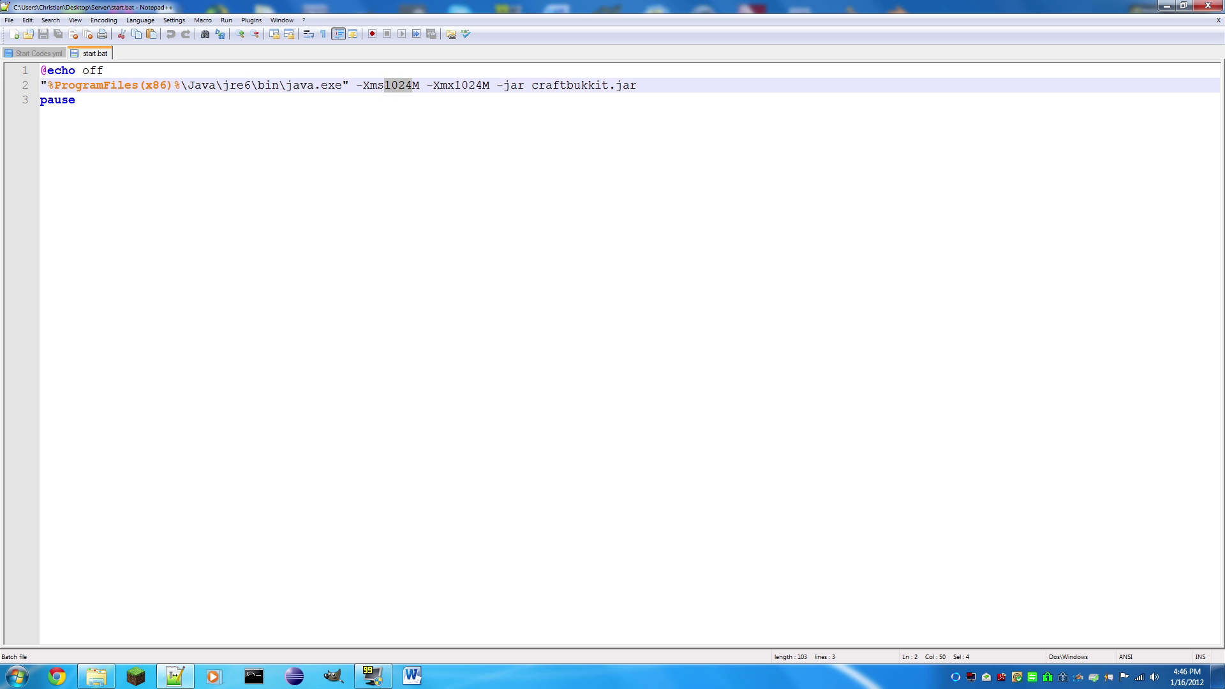
{"action": "type", "text": "204"}
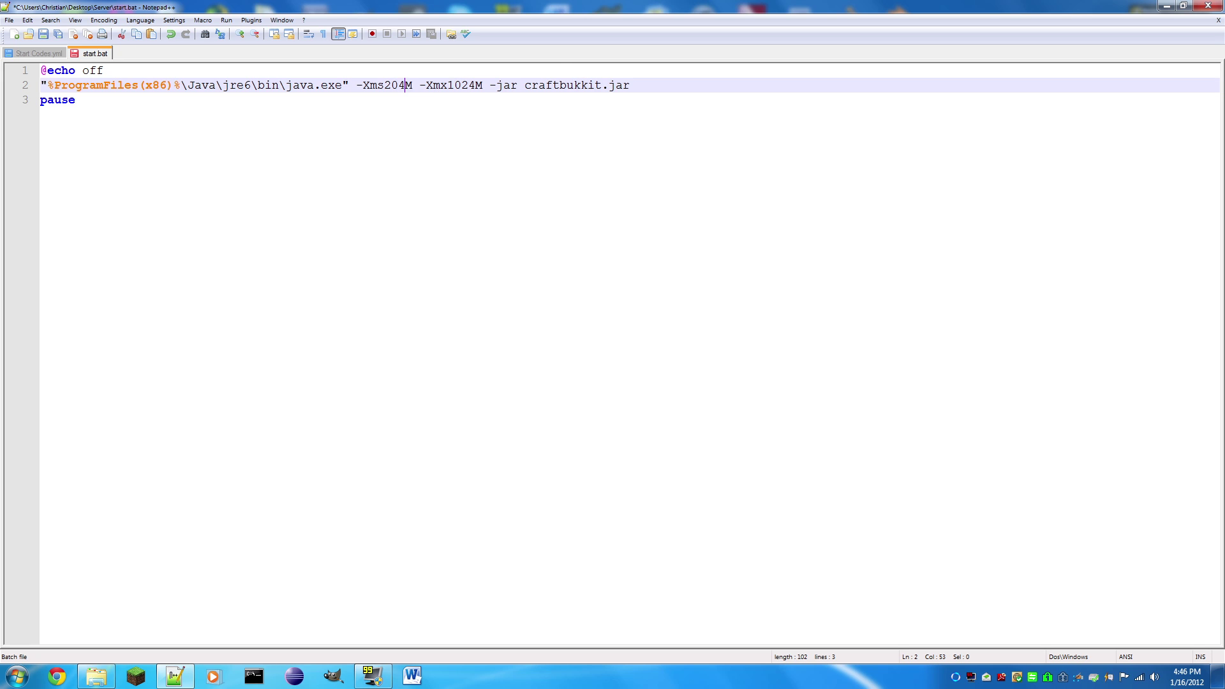
{"action": "type", "text": "8"}
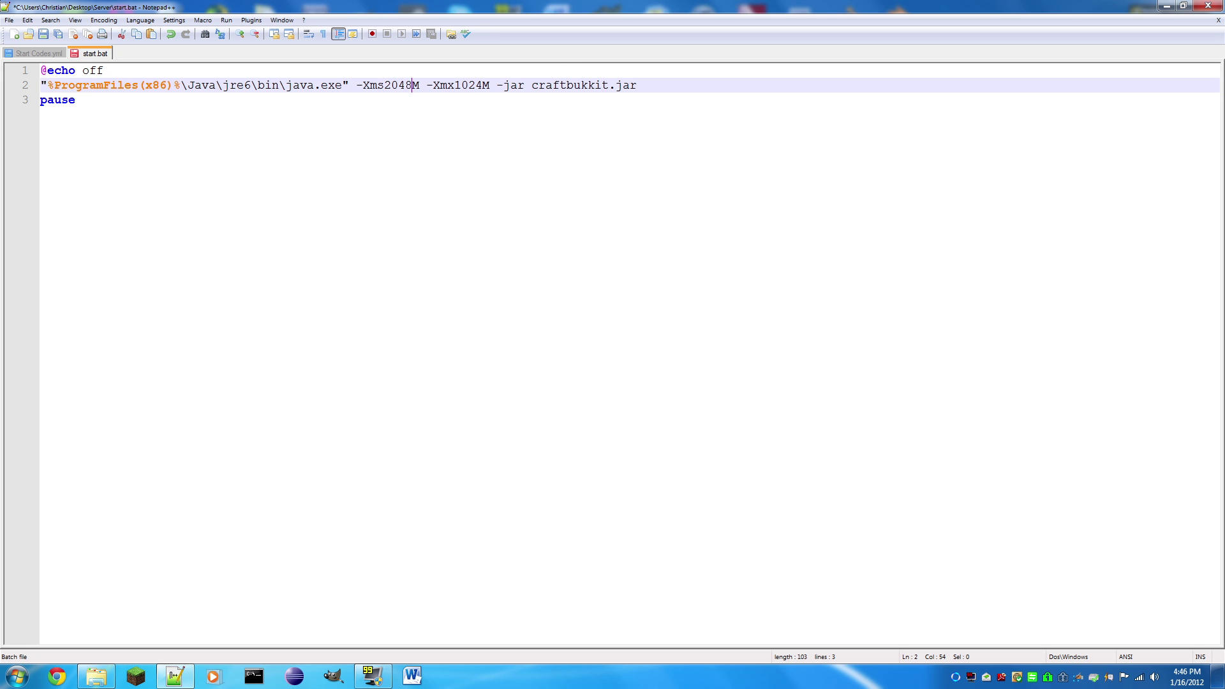
{"action": "left_click_drag", "start_coordinate": [483, 85], "coordinate": [454, 85]}
{"action": "type", "text": "2048"}
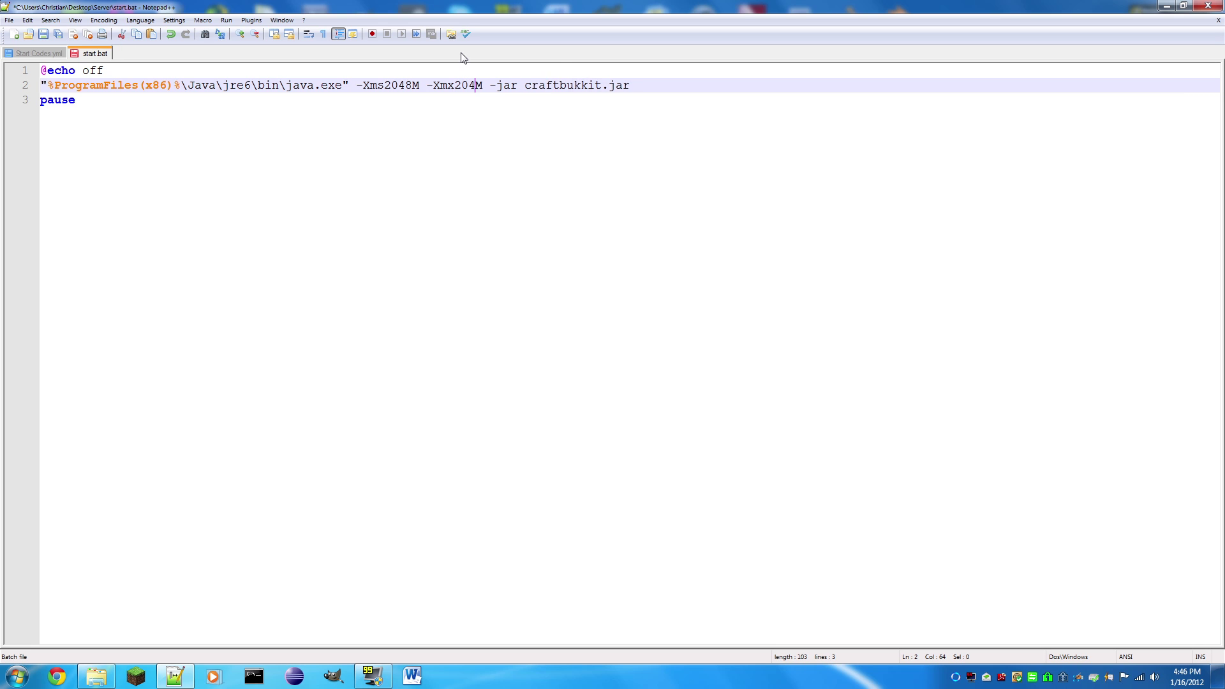
{"action": "key", "text": "ctrl+s"}
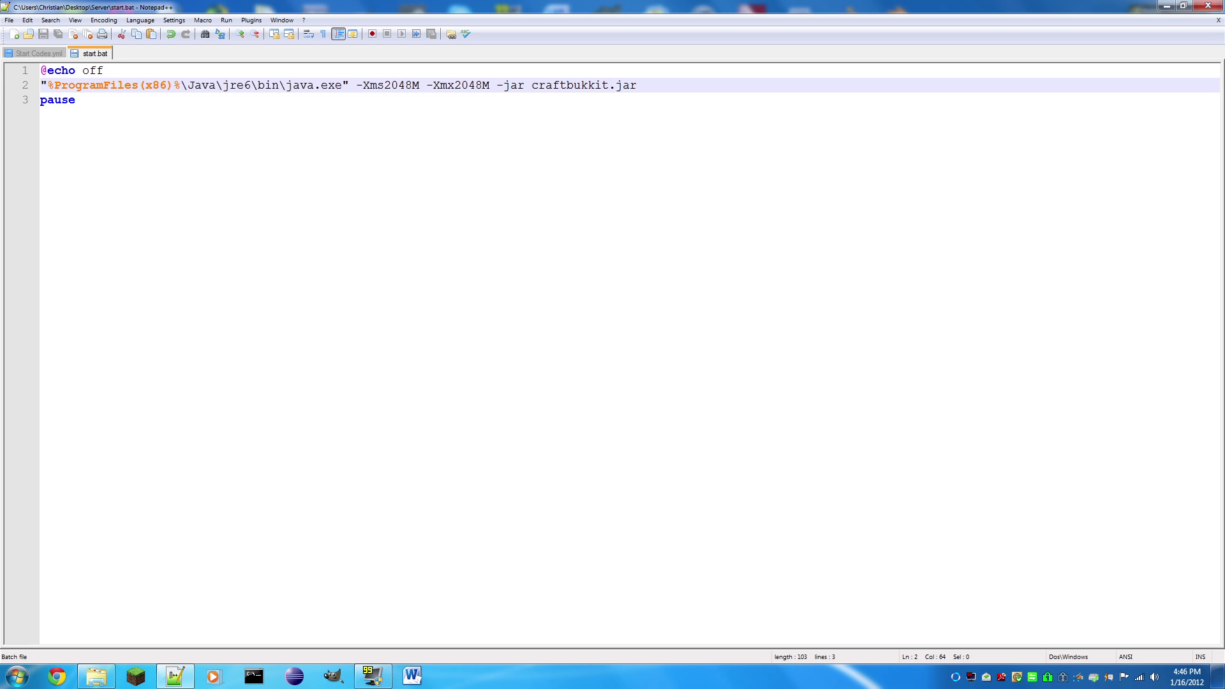
{"action": "key", "text": "Right"}
{"action": "left_click", "coordinate": [1208, 5]}
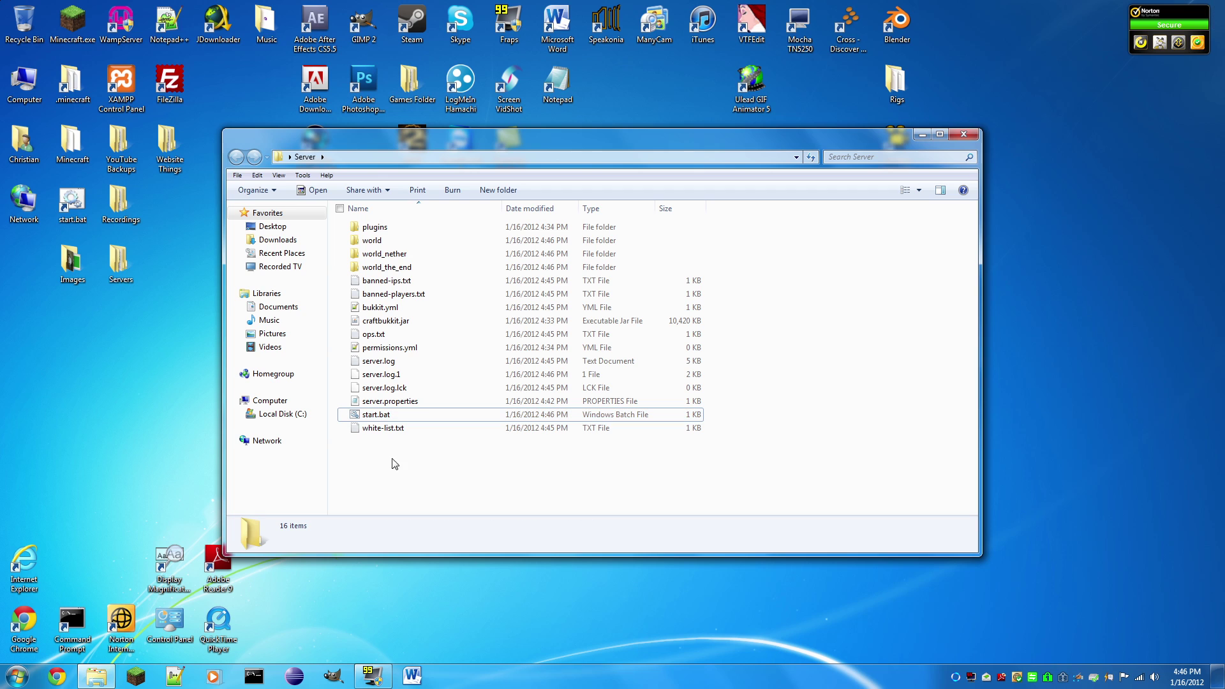
Step: Try launching the server at 2048M and dismiss the Java memory error
{"action": "double_click", "coordinate": [377, 414]}
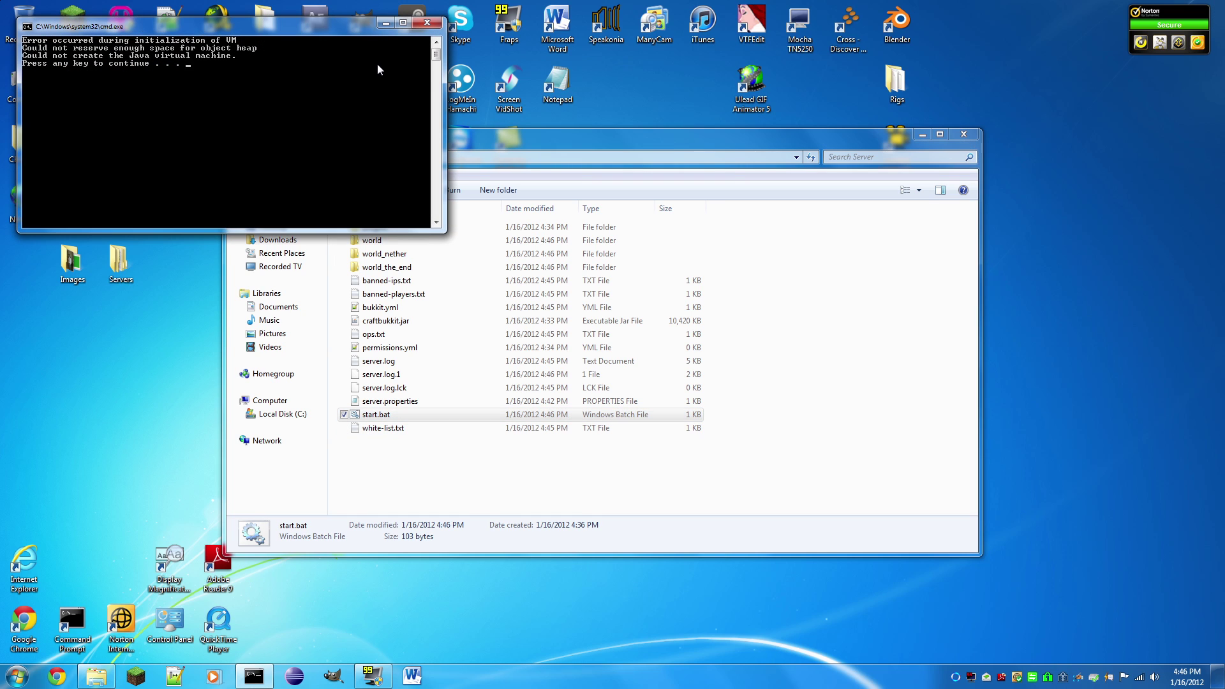
{"action": "key", "text": "Return"}
{"action": "double_click", "coordinate": [380, 416]}
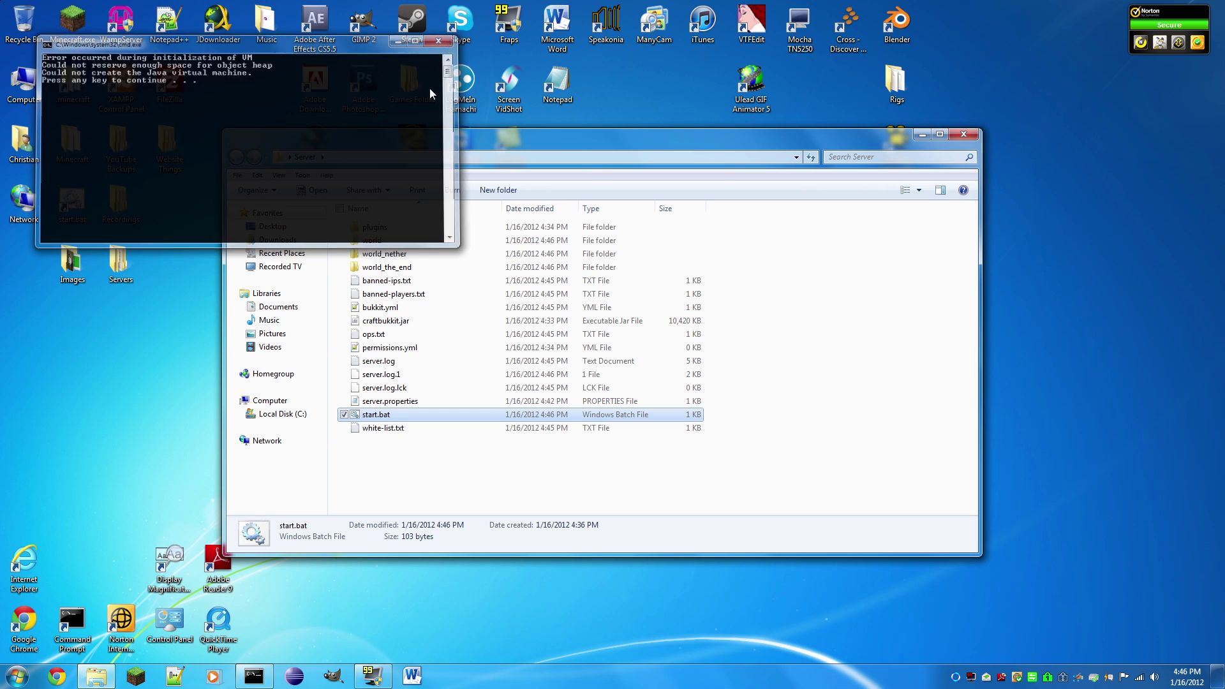
{"action": "left_click", "coordinate": [448, 42]}
Step: Restore -Xmx and -Xms to 1024M in start.bat with Notepad++ and save
{"action": "right_click", "coordinate": [367, 415]}
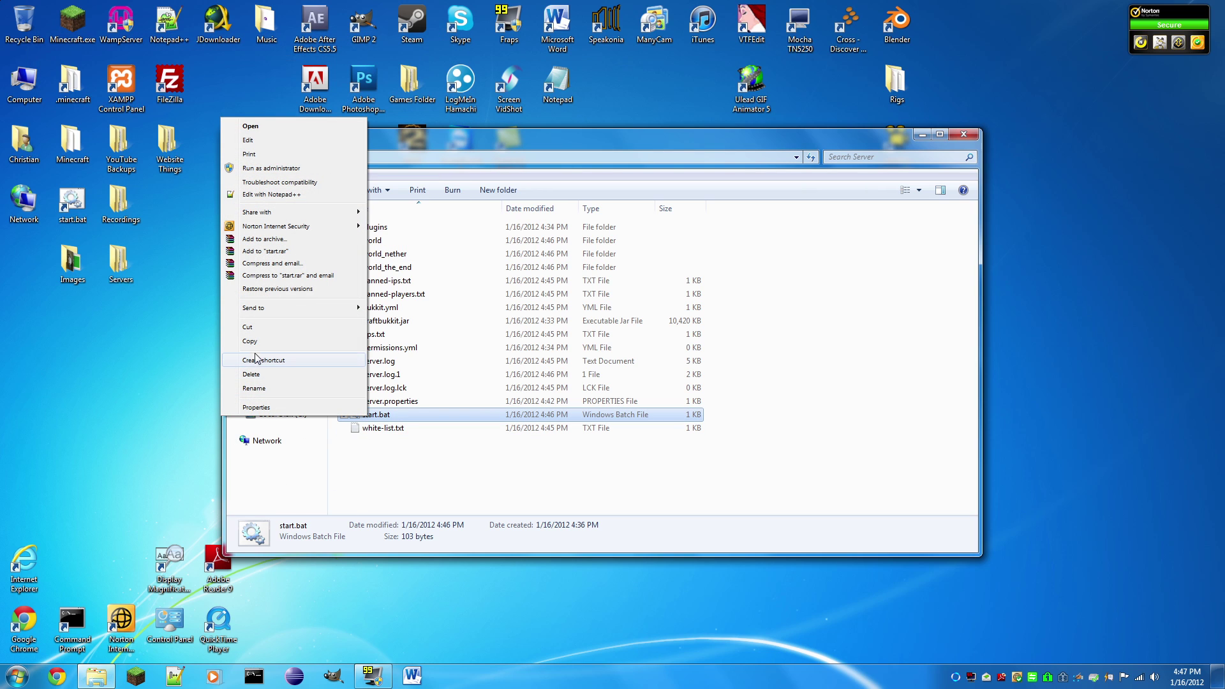
{"action": "left_click", "coordinate": [268, 194]}
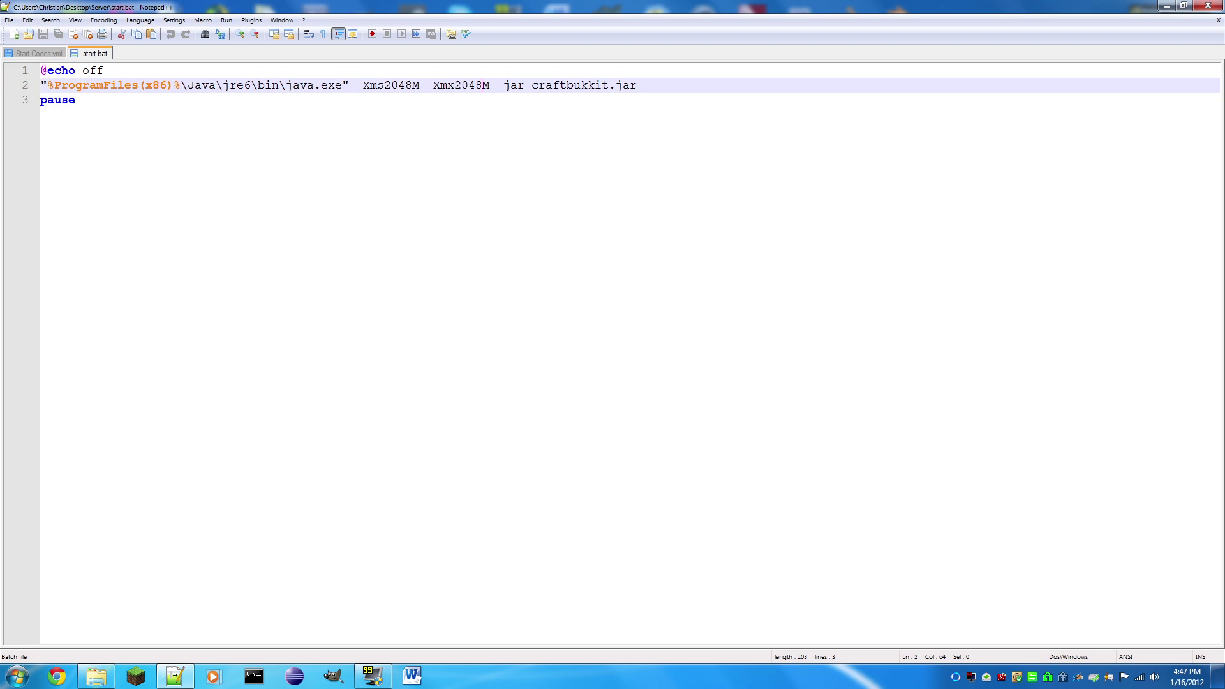
{"action": "key", "text": "shift+Left"}
{"action": "key", "text": "shift+Left"}
{"action": "key", "text": "shift+Left"}
{"action": "key", "text": "shift+Left"}
{"action": "key", "text": "shift+Left"}
{"action": "key", "text": "shift+Right"}
{"action": "type", "text": "10"}
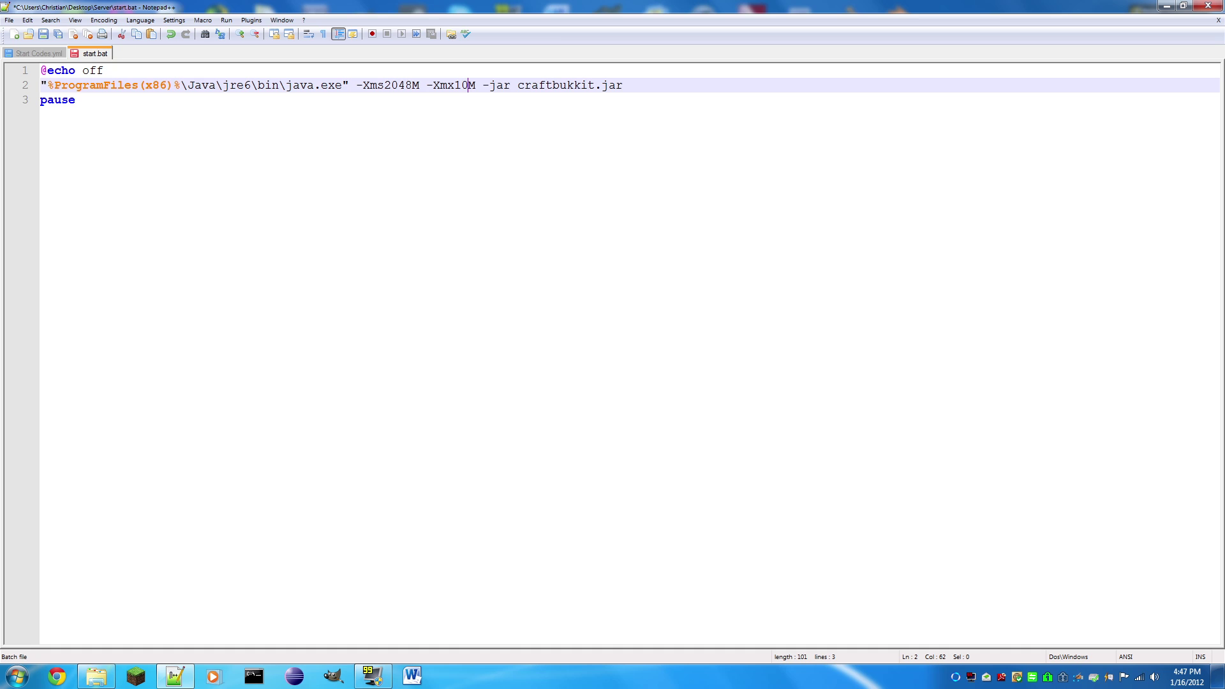
{"action": "type", "text": "24"}
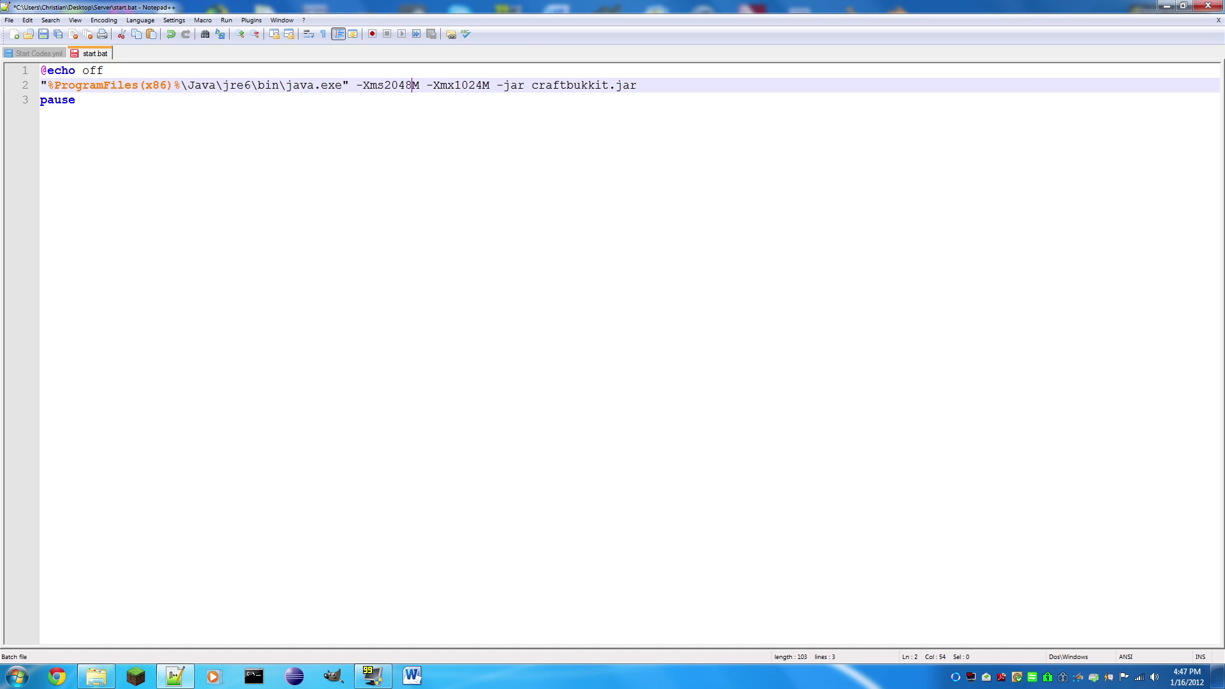
{"action": "key", "text": "shift+Left"}
{"action": "key", "text": "shift+Left"}
{"action": "key", "text": "shift+Left"}
{"action": "key", "text": "shift+Left"}
{"action": "key", "text": "shift+Right"}
{"action": "type", "text": "102"}
{"action": "key", "text": "BackSpace"}
{"action": "key", "text": "BackSpace"}
{"action": "key", "text": "BackSpace"}
{"action": "key", "text": "BackSpace"}
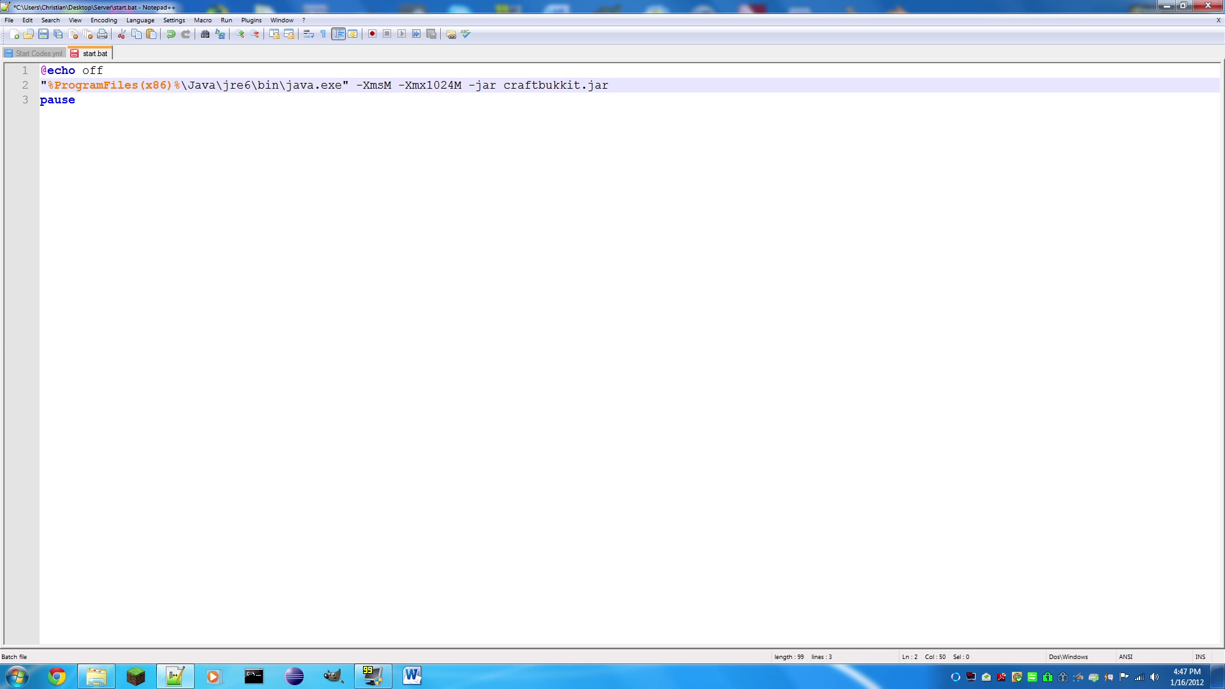
{"action": "type", "text": "1024"}
{"action": "key", "text": "ctrl+s"}
Step: Close start.bat, test-launch the server at 1024M, and stop it
{"action": "left_click", "coordinate": [1208, 5]}
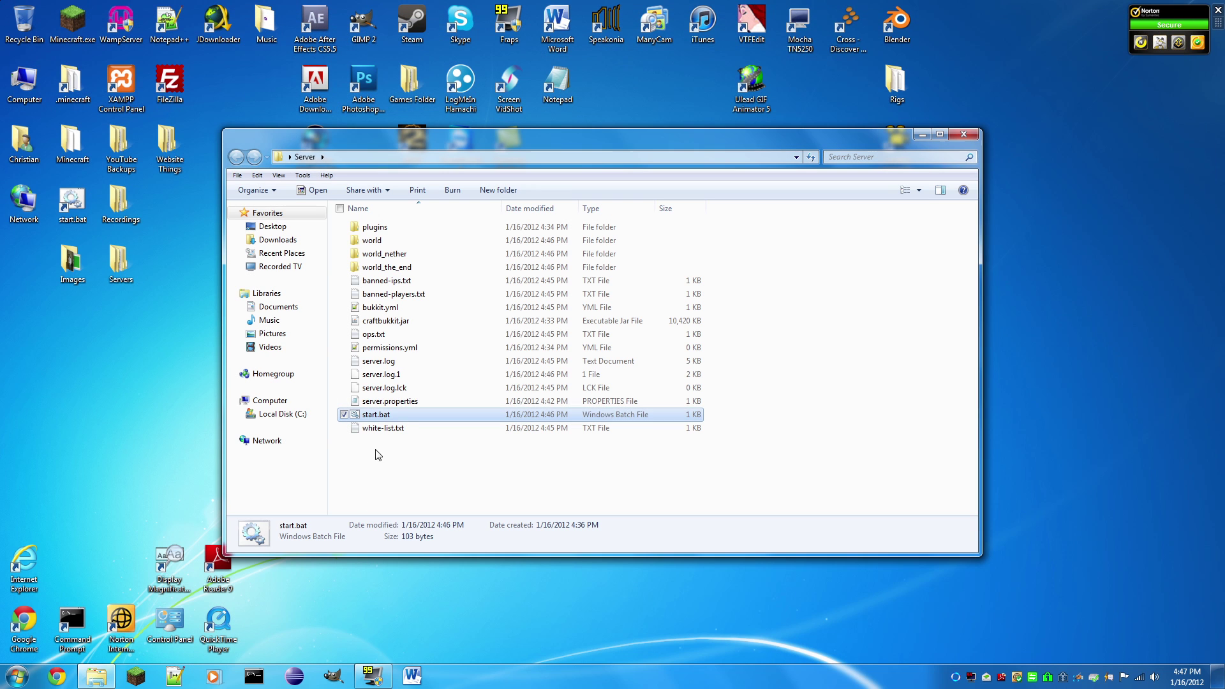
{"action": "double_click", "coordinate": [372, 415]}
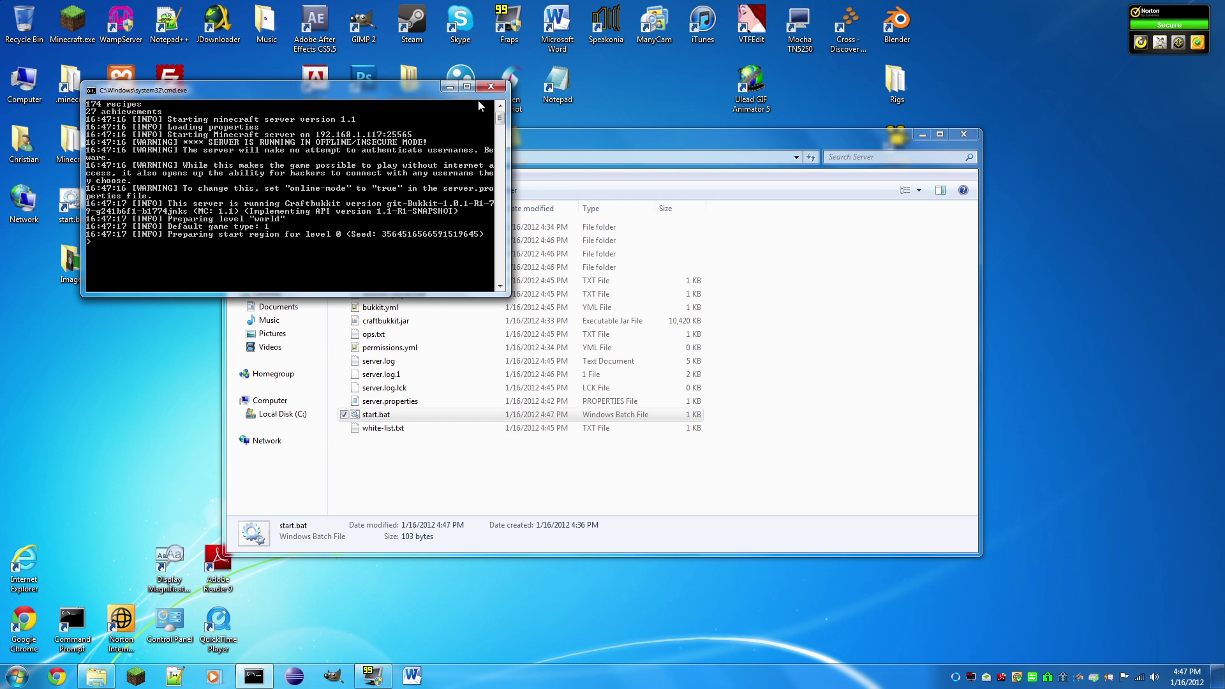
{"action": "type", "text": "stop"}
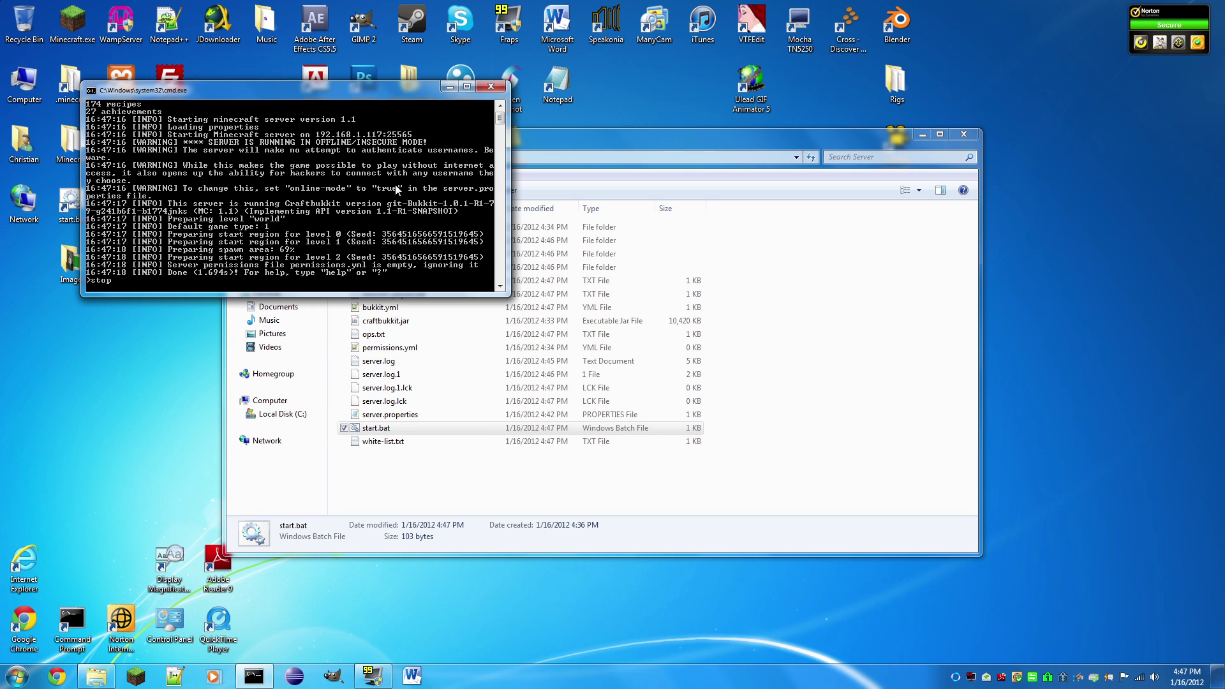
{"action": "key", "text": "Return"}
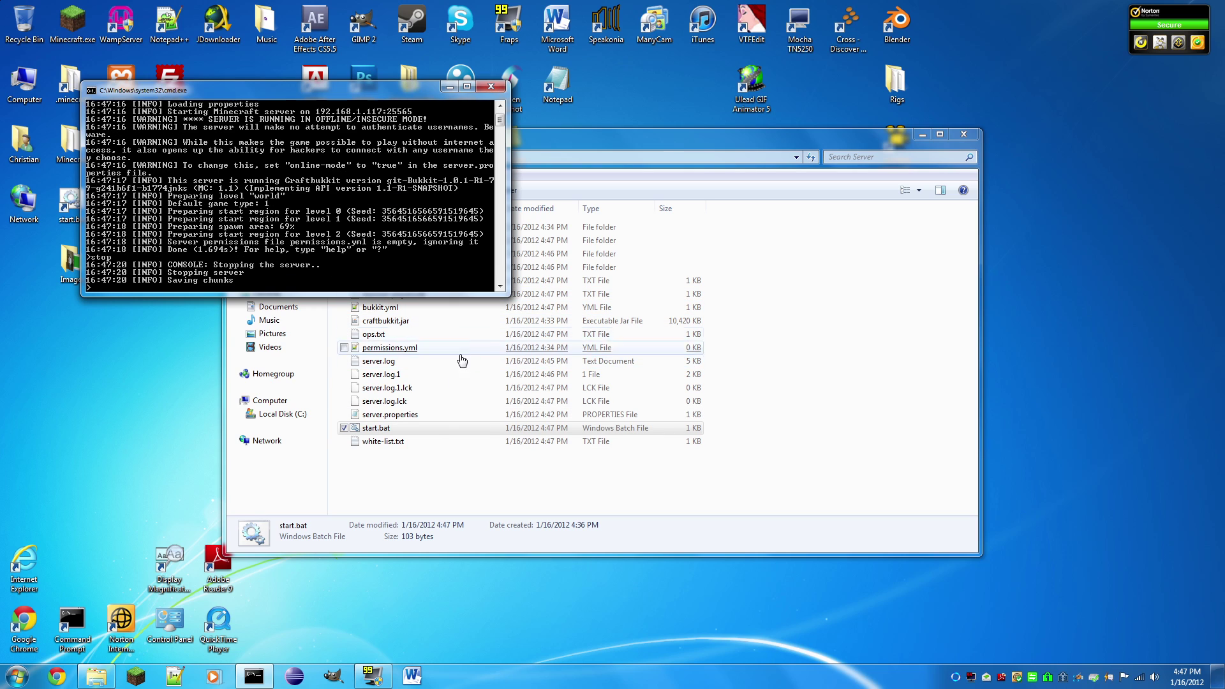
Step: Set online-mode to true in server.properties, save it, and relaunch the server
{"action": "left_click", "coordinate": [399, 417]}
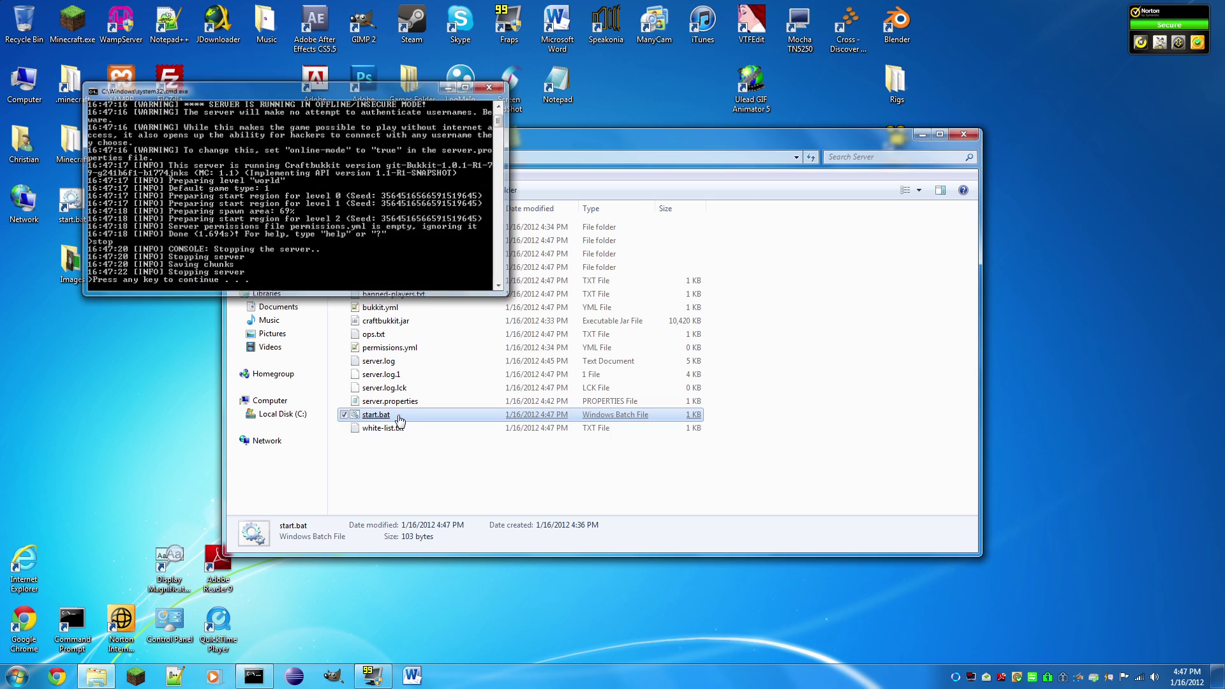
{"action": "double_click", "coordinate": [401, 402]}
{"action": "scroll", "coordinate": [460, 453], "scroll_direction": "down", "scroll_amount": 1}
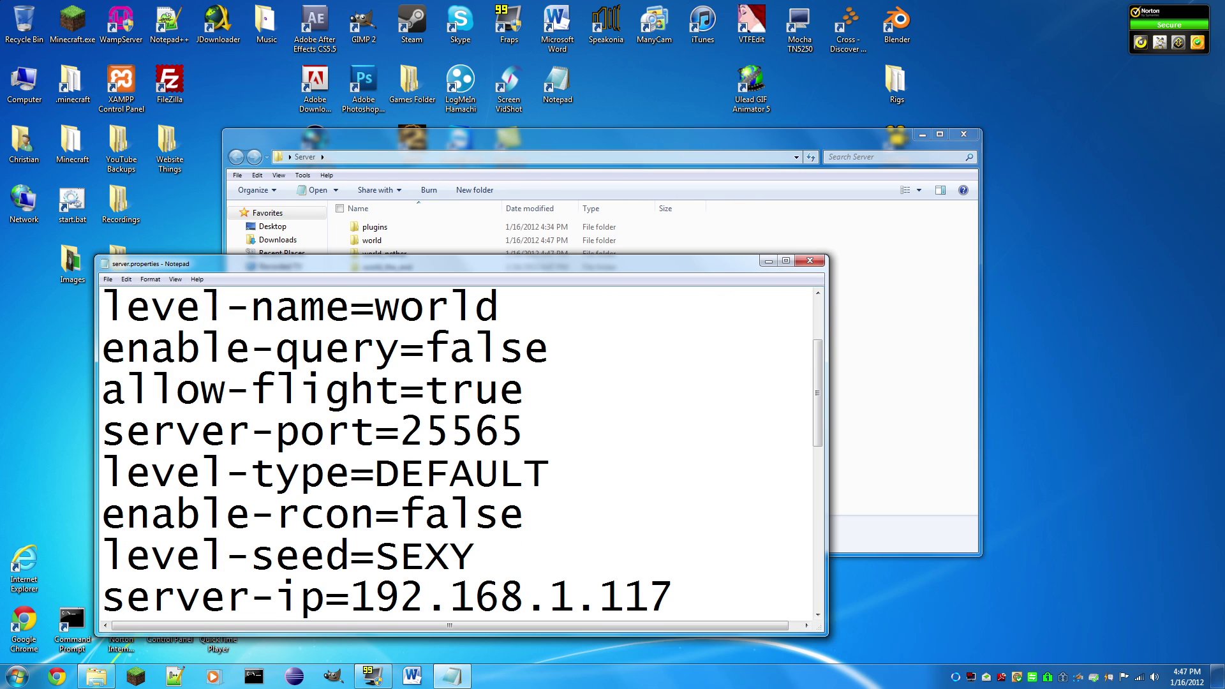
{"action": "scroll", "coordinate": [456, 453], "scroll_direction": "down", "scroll_amount": 3}
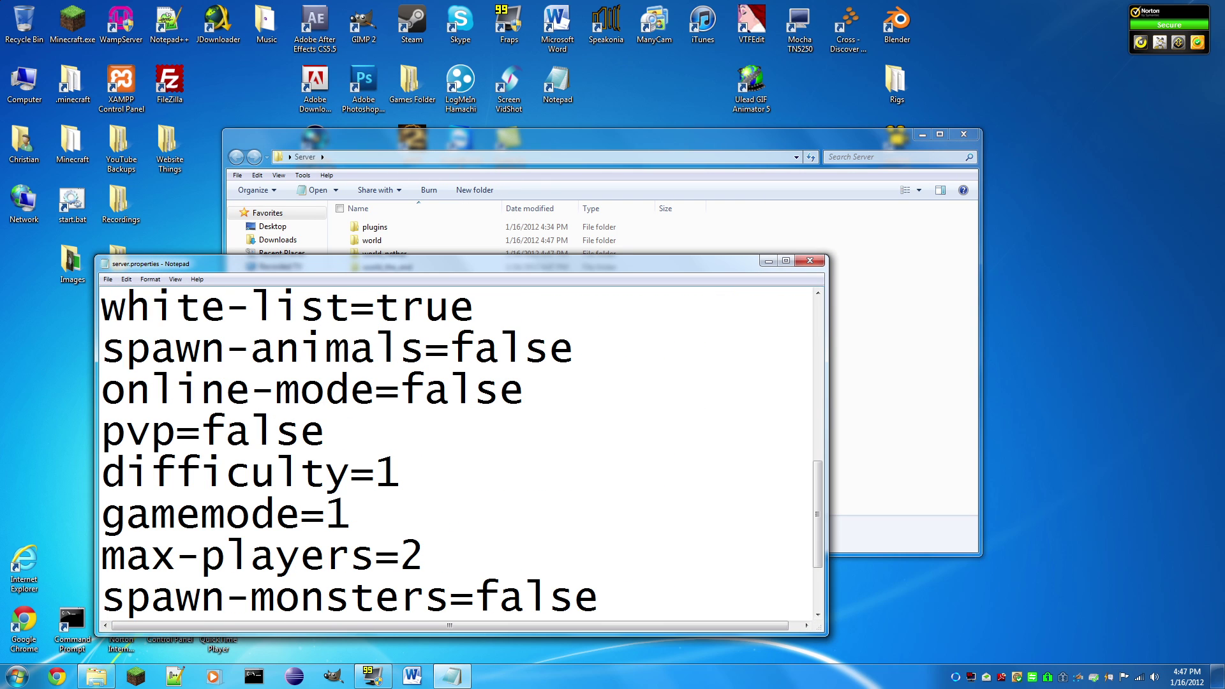
{"action": "left_click_drag", "start_coordinate": [524, 391], "coordinate": [399, 390]}
{"action": "type", "text": "tru"}
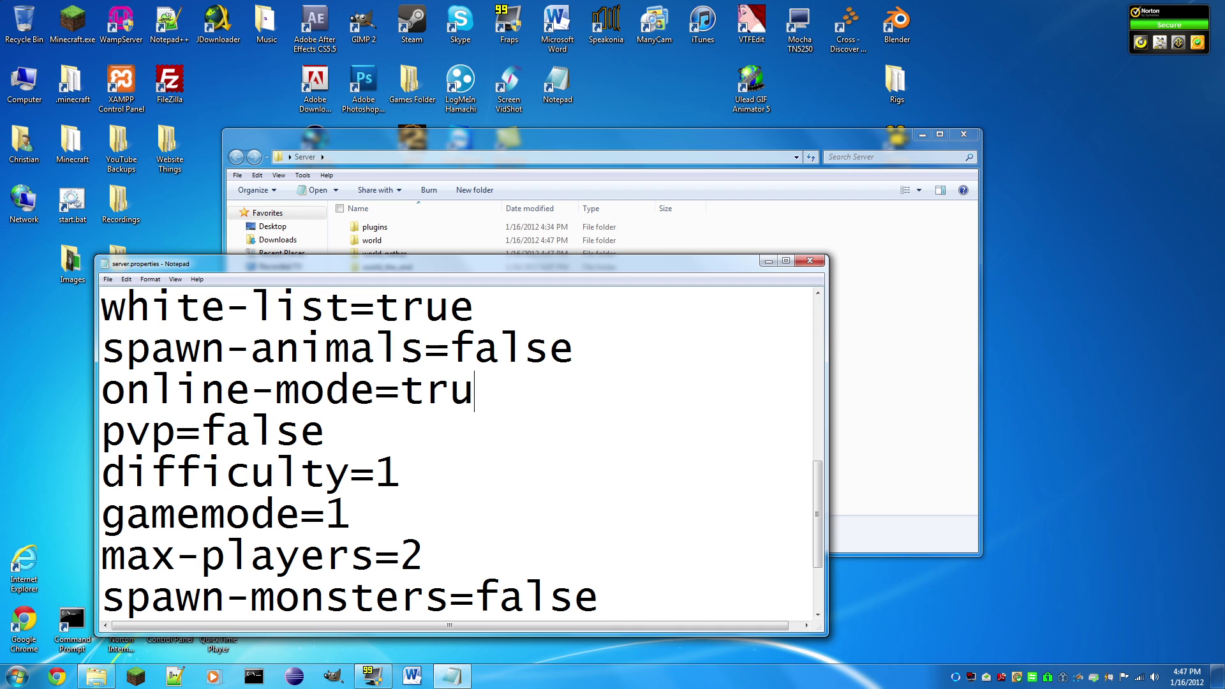
{"action": "type", "text": "e"}
{"action": "key", "text": "ctrl+s"}
{"action": "left_click", "coordinate": [810, 260]}
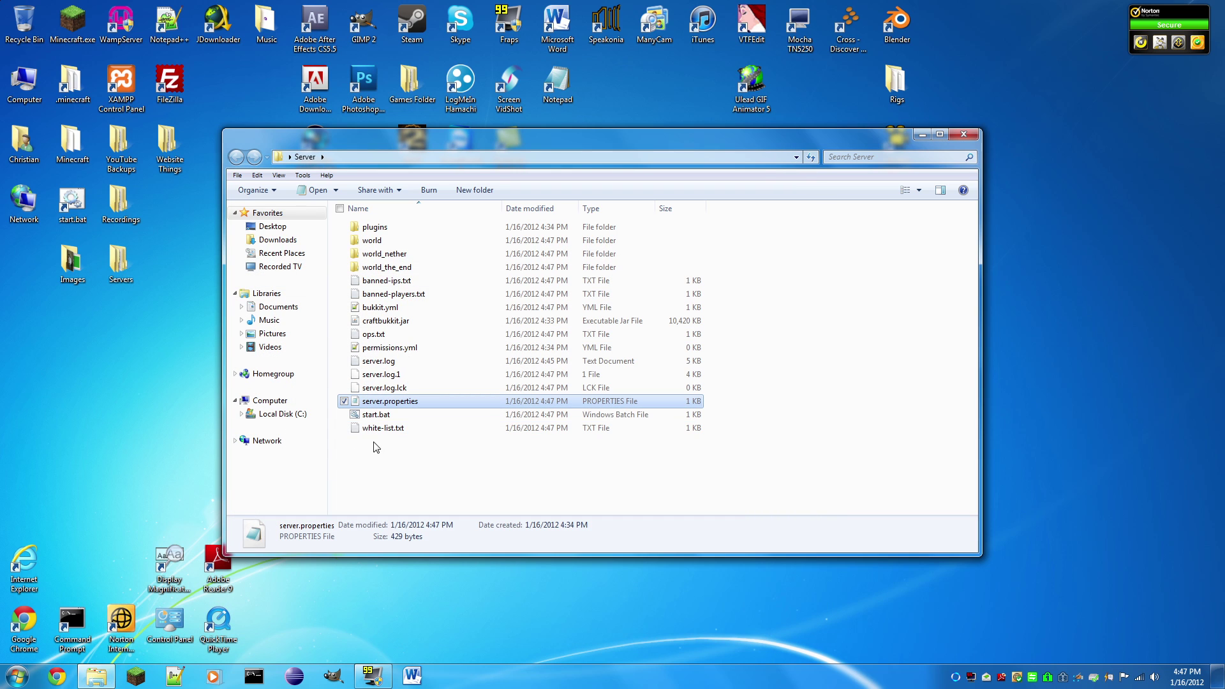
{"action": "double_click", "coordinate": [376, 414]}
Step: Start the server with the final settings, stop it with 'stop', and close the console
{"action": "double_click", "coordinate": [168, 99]}
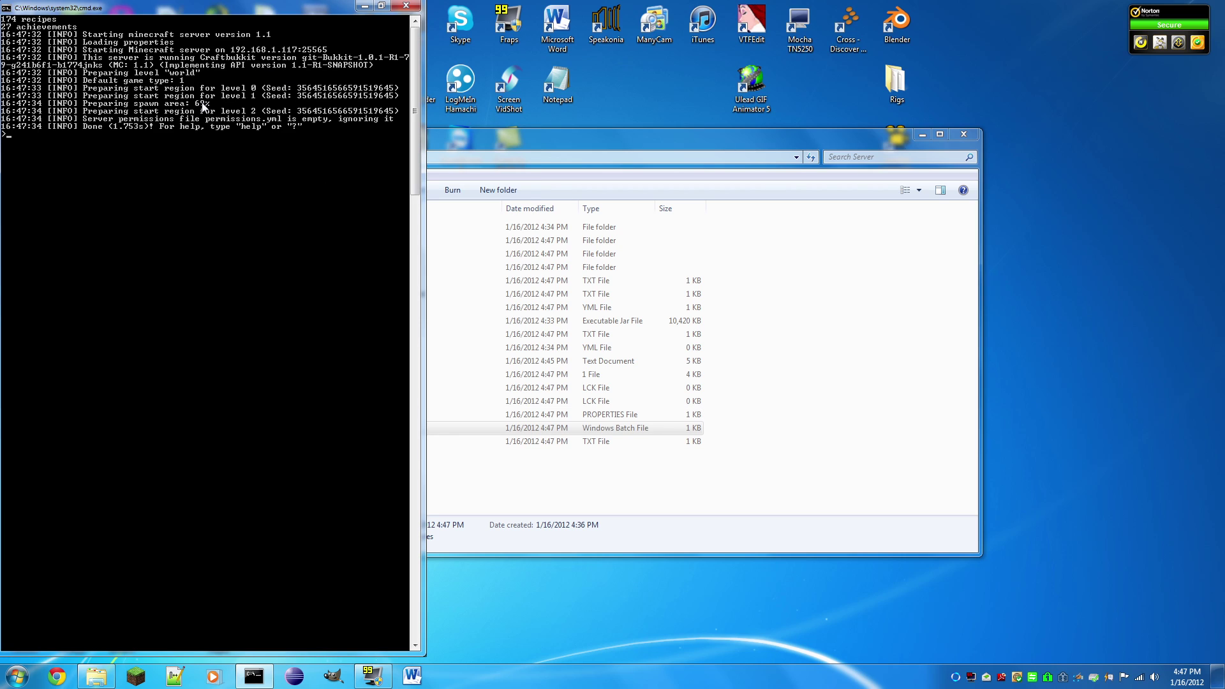
{"action": "type", "text": "stop"}
{"action": "key", "text": "Return"}
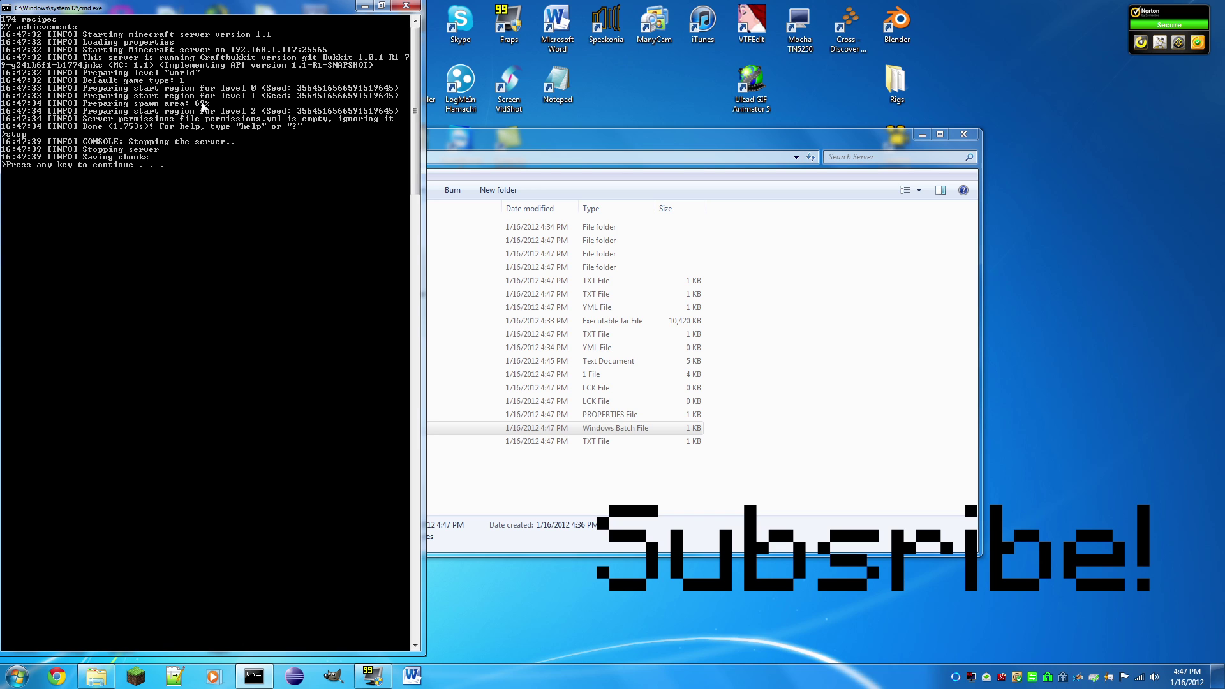
{"action": "key", "text": "Return"}
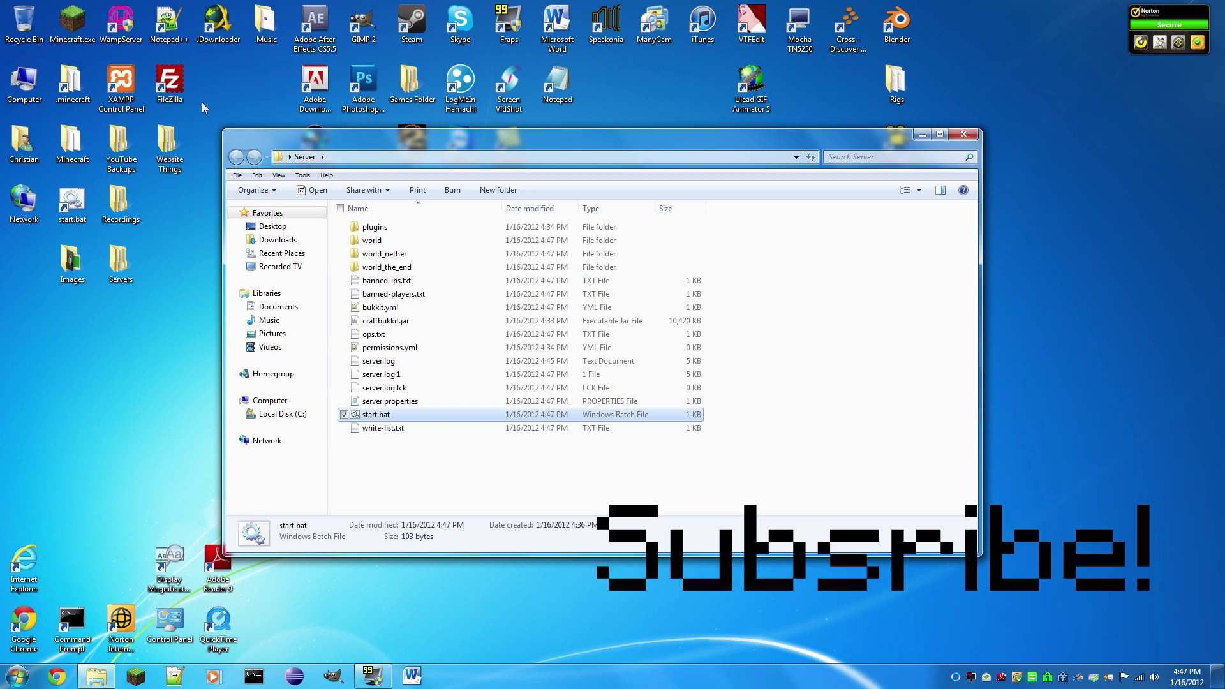